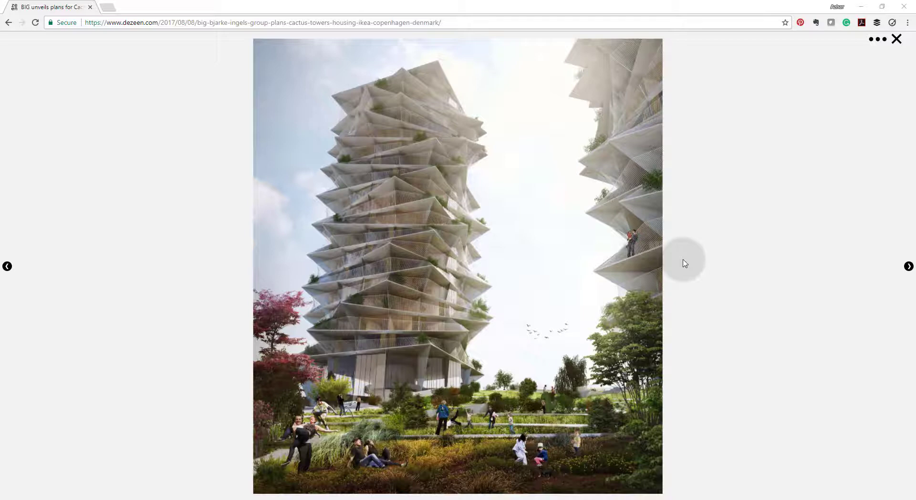
Switch from the reference rendering to Rhino and Grasshopper and set the Tower Height (in) panel to 1500.
{"action": "mouse_move", "coordinate": [409, 178]}
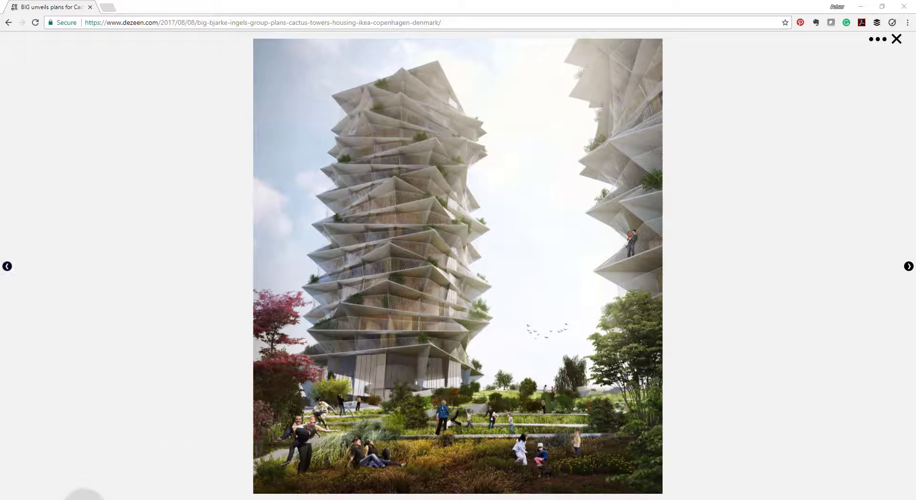
{"action": "left_click", "coordinate": [85, 499]}
{"action": "right_click_drag", "start_coordinate": [275, 252], "coordinate": [280, 258]}
{"action": "scroll", "coordinate": [280, 258], "scroll_direction": "up", "scroll_amount": 5}
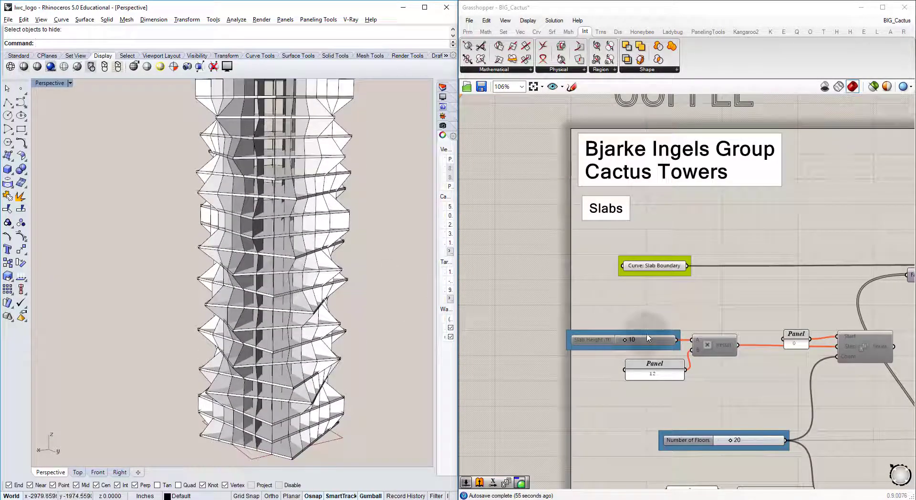
{"action": "scroll", "coordinate": [642, 321], "scroll_direction": "down", "scroll_amount": 3}
{"action": "scroll", "coordinate": [642, 321], "scroll_direction": "up", "scroll_amount": 6}
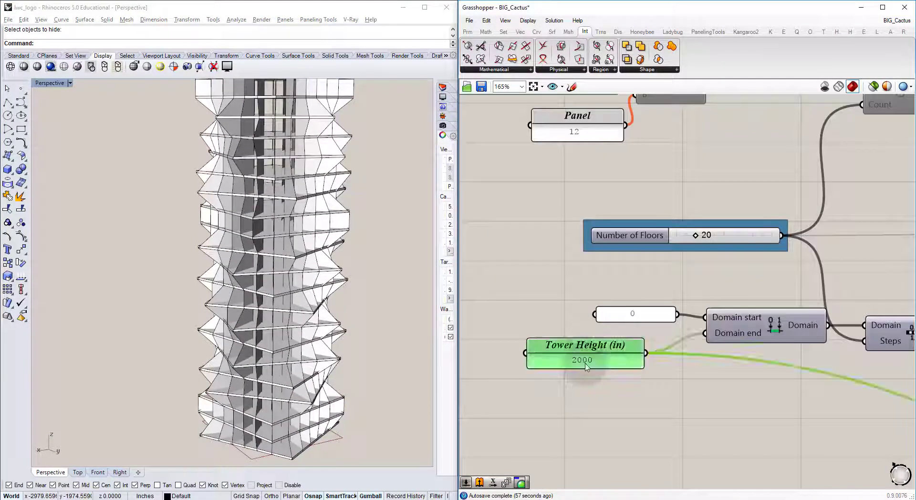
{"action": "double_click", "coordinate": [596, 351]}
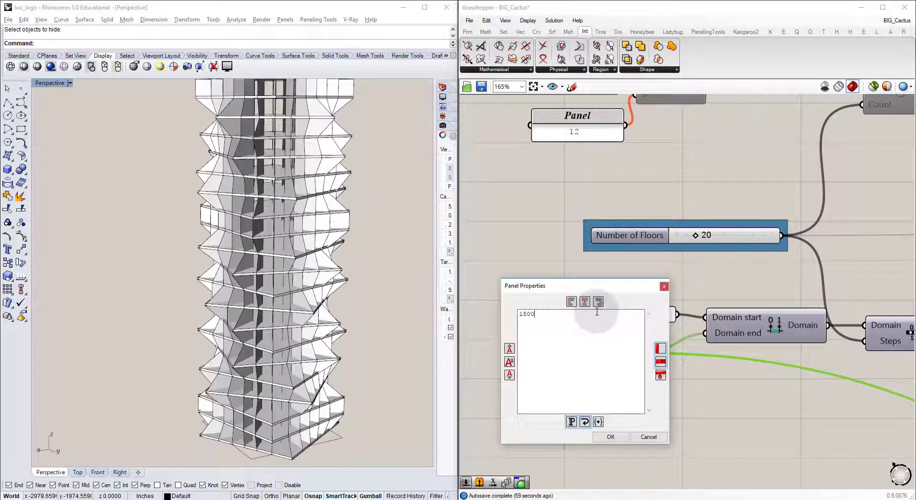
{"action": "left_click", "coordinate": [610, 437]}
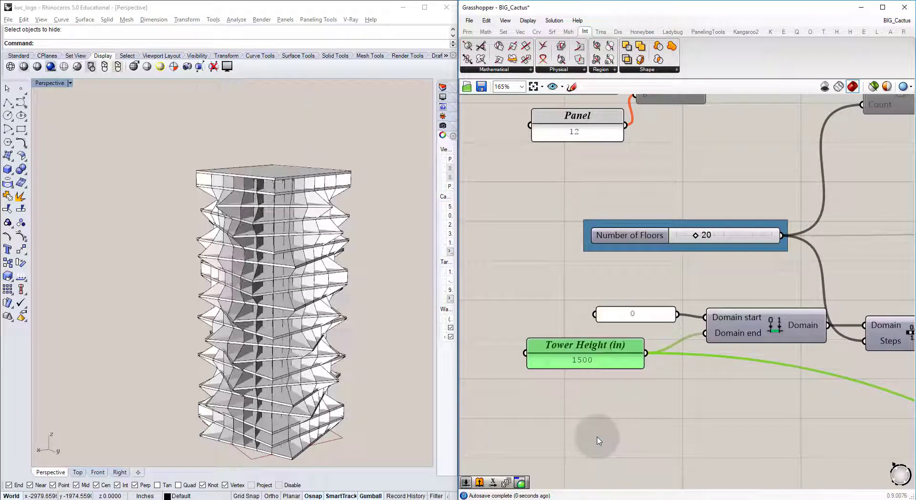
{"action": "left_click", "coordinate": [529, 189]}
Inspect the tower's facade, isolate the preview of the Rotated Slab Boundaries curves to examine them, and restore the full preview.
{"action": "right_click_drag", "start_coordinate": [220, 269], "coordinate": [278, 281]}
{"action": "scroll", "coordinate": [279, 281], "scroll_direction": "up", "scroll_amount": 13}
{"action": "right_click_drag", "start_coordinate": [347, 244], "coordinate": [300, 253], "text": "shift"}
{"action": "right_click_drag", "start_coordinate": [213, 221], "coordinate": [249, 277]}
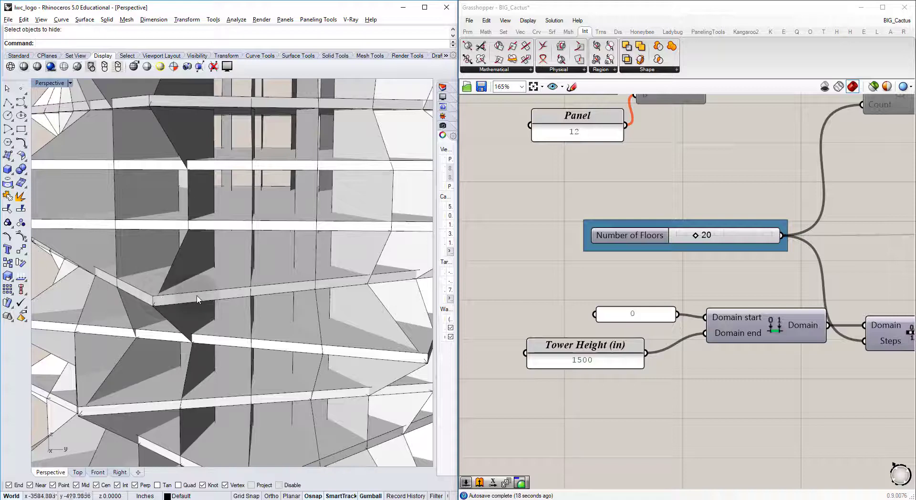
{"action": "scroll", "coordinate": [584, 267], "scroll_direction": "down", "scroll_amount": 5}
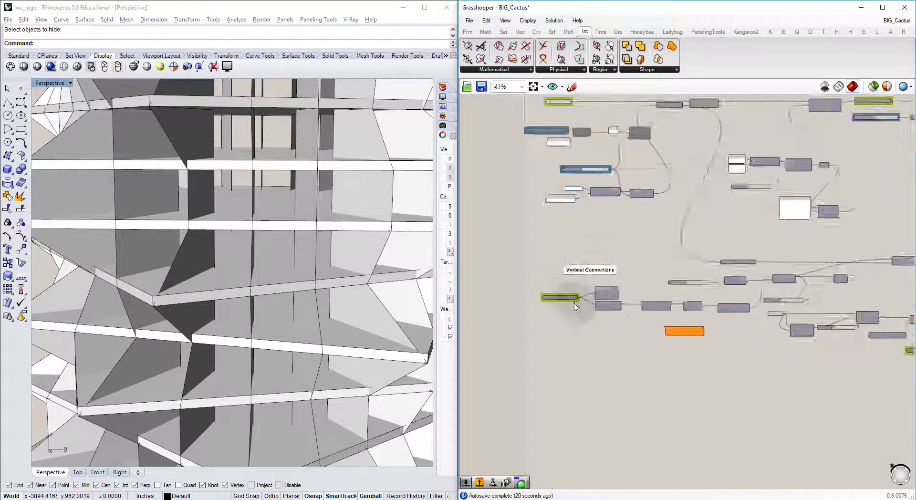
{"action": "scroll", "coordinate": [575, 305], "scroll_direction": "up", "scroll_amount": 4}
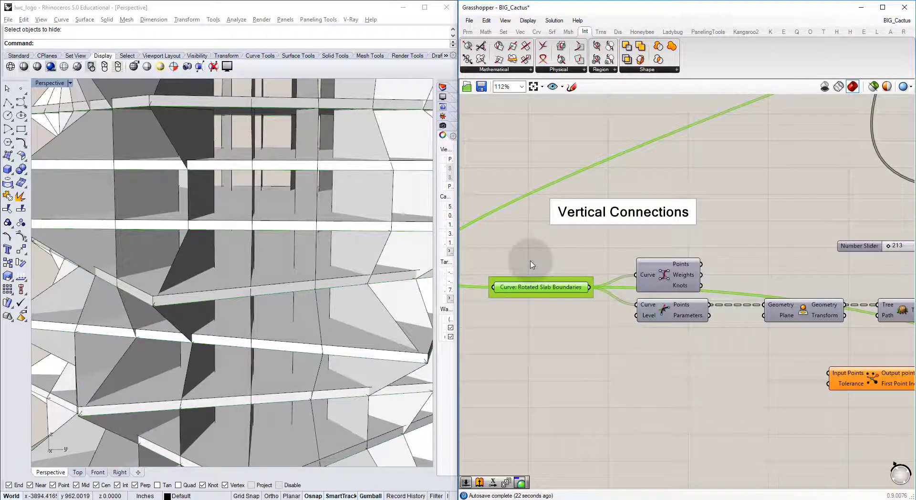
{"action": "left_click", "coordinate": [874, 86]}
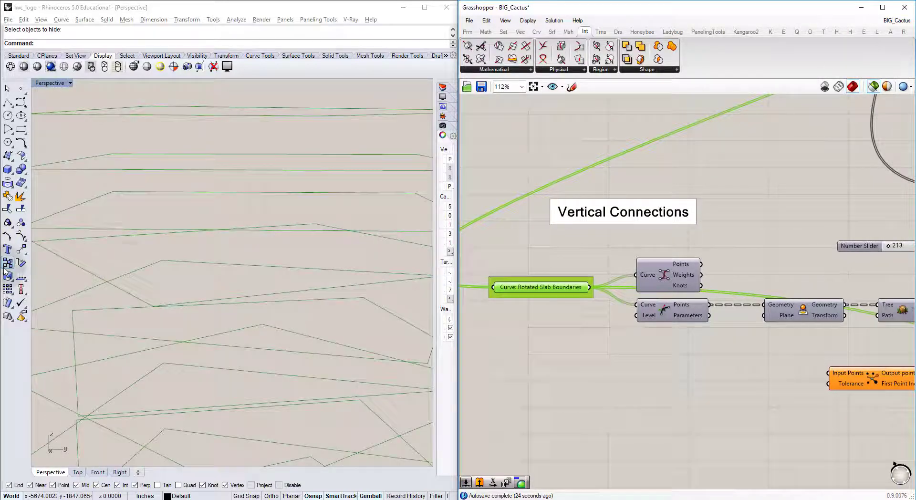
{"action": "scroll", "coordinate": [159, 262], "scroll_direction": "down", "scroll_amount": 8}
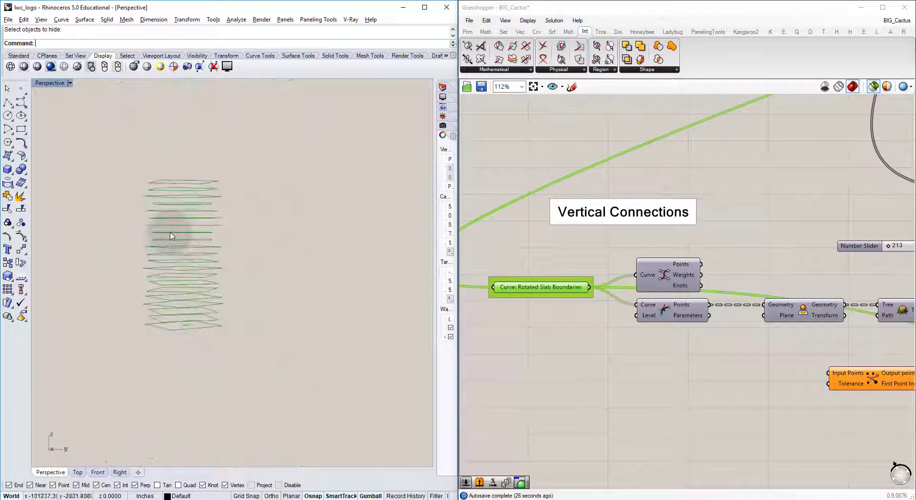
{"action": "right_click_drag", "start_coordinate": [172, 235], "coordinate": [132, 266]}
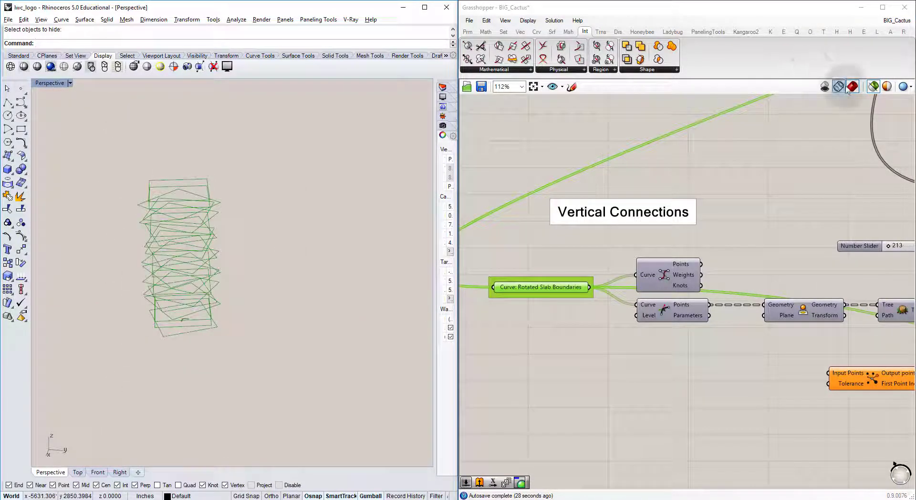
{"action": "left_click", "coordinate": [873, 86]}
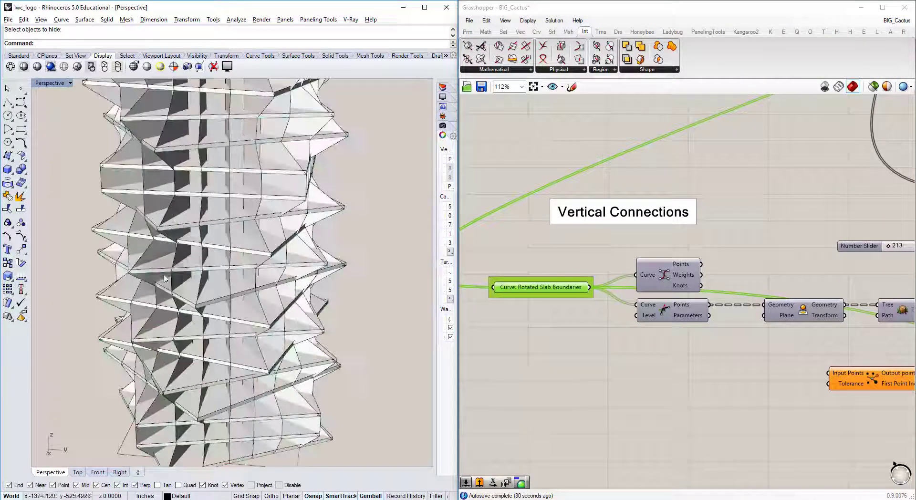
Return from the reference rendering to Rhino and examine the slab edges and vertical panels between the floors up close.
{"action": "scroll", "coordinate": [191, 300], "scroll_direction": "up", "scroll_amount": 10}
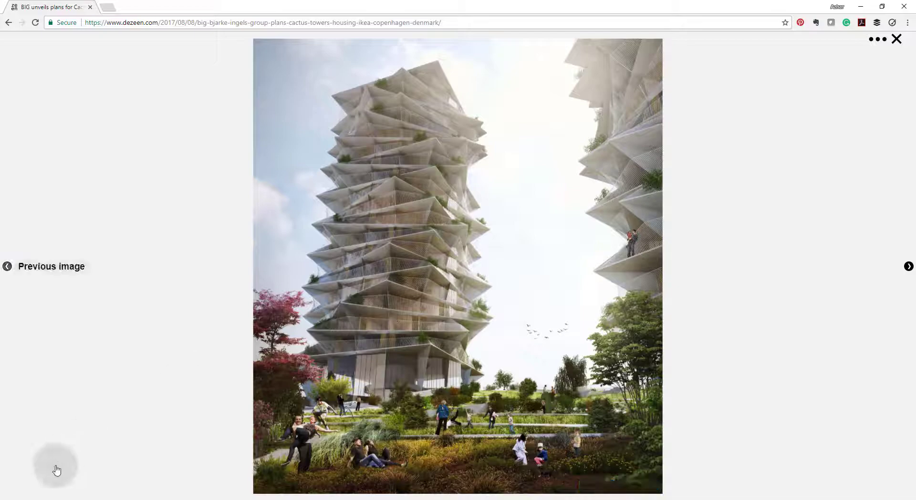
{"action": "left_click", "coordinate": [85, 499]}
{"action": "scroll", "coordinate": [306, 233], "scroll_direction": "down", "scroll_amount": 6}
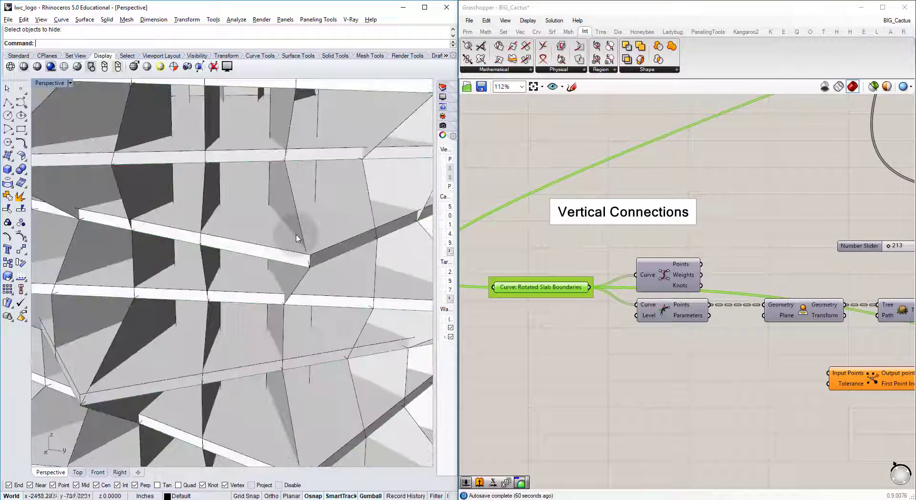
{"action": "scroll", "coordinate": [286, 270], "scroll_direction": "up", "scroll_amount": 5}
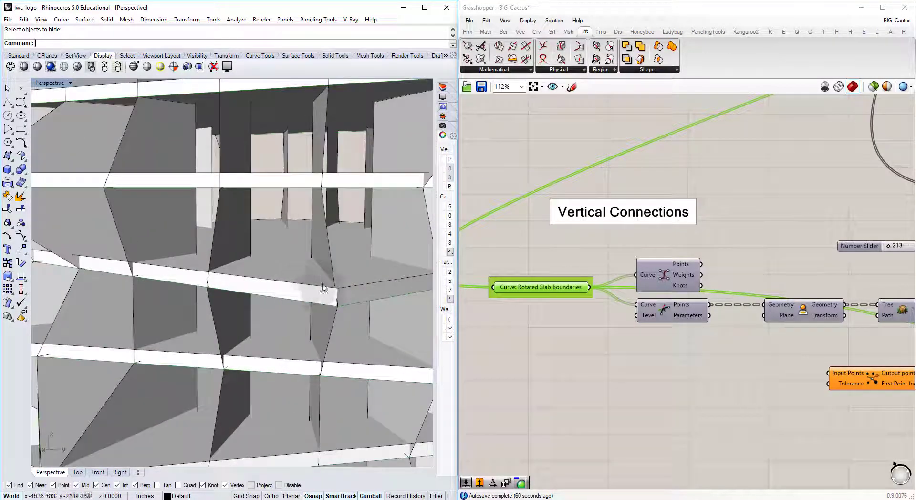
{"action": "scroll", "coordinate": [329, 298], "scroll_direction": "down", "scroll_amount": 5}
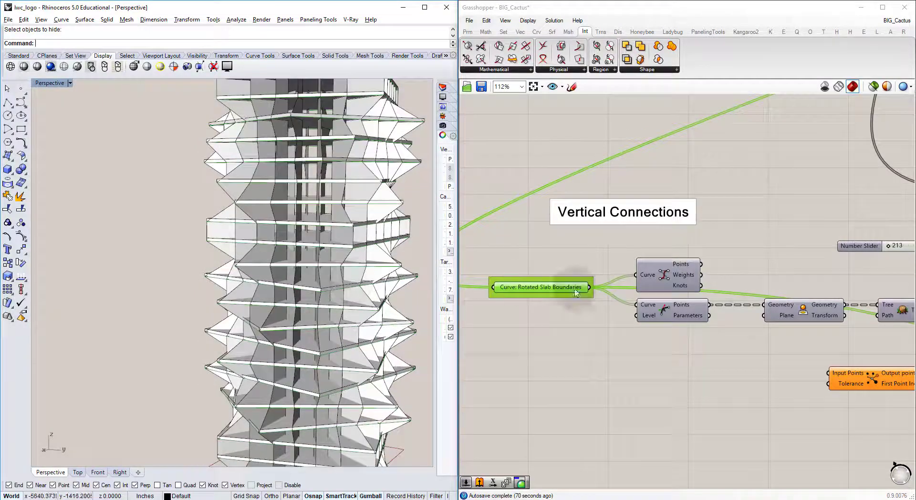
Try a Slab Thickness of 1 inch on the tower definition.
{"action": "right_click_drag", "start_coordinate": [740, 312], "coordinate": [623, 254]}
{"action": "scroll", "coordinate": [622, 254], "scroll_direction": "down", "scroll_amount": 9}
{"action": "scroll", "coordinate": [671, 217], "scroll_direction": "up", "scroll_amount": 12}
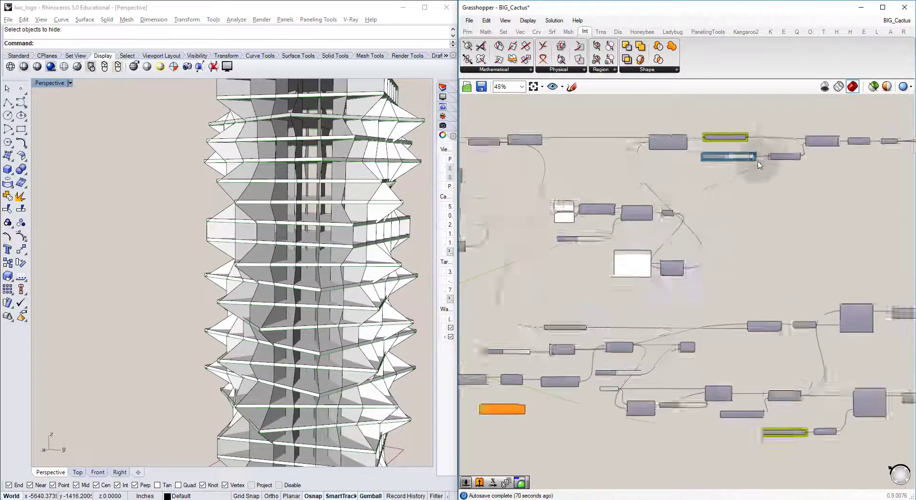
{"action": "double_click", "coordinate": [731, 153]}
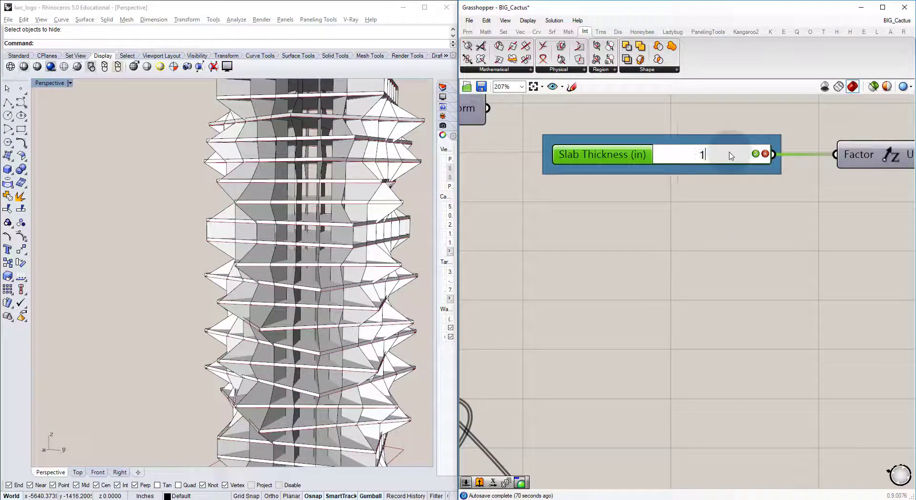
{"action": "type", "text": "1"}
{"action": "key", "text": "Return"}
Set the Slab Thickness to 4 inches.
{"action": "double_click", "coordinate": [730, 154]}
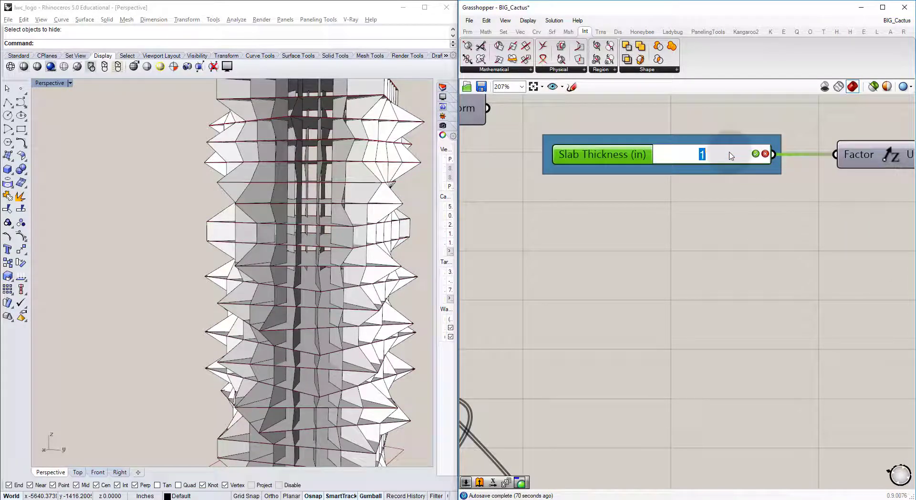
{"action": "type", "text": "4"}
{"action": "key", "text": "Return"}
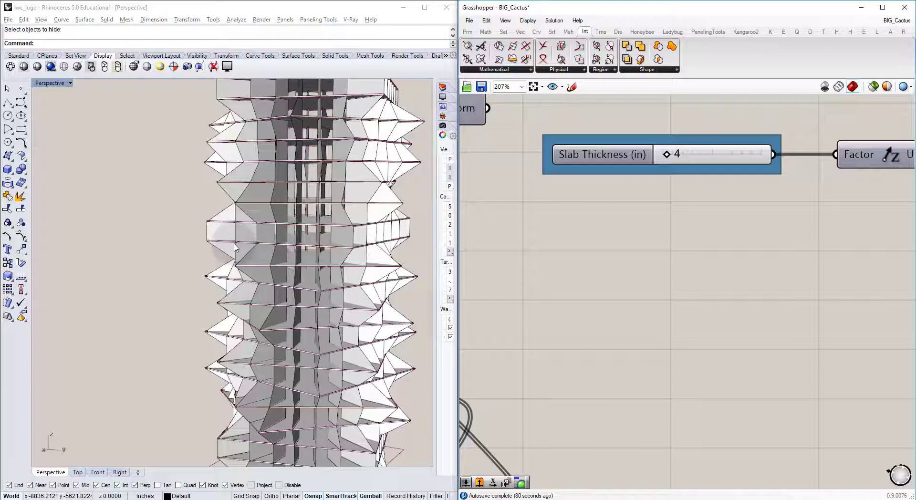
Examine how the thinner slabs meet the folded facade panels from several angles.
{"action": "scroll", "coordinate": [234, 247], "scroll_direction": "up", "scroll_amount": 8}
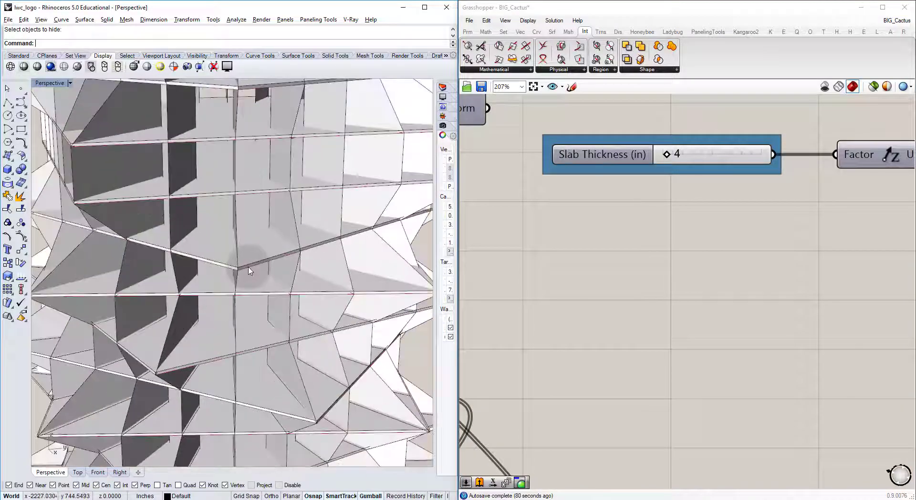
{"action": "scroll", "coordinate": [248, 268], "scroll_direction": "up", "scroll_amount": 6}
{"action": "right_click_drag", "start_coordinate": [237, 255], "coordinate": [173, 270]}
{"action": "scroll", "coordinate": [185, 260], "scroll_direction": "down", "scroll_amount": 7}
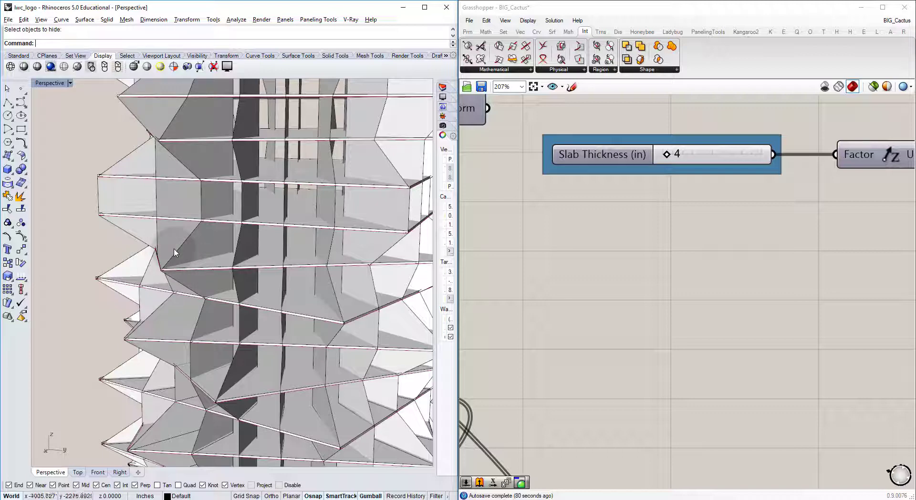
{"action": "right_click_drag", "start_coordinate": [172, 254], "coordinate": [200, 248]}
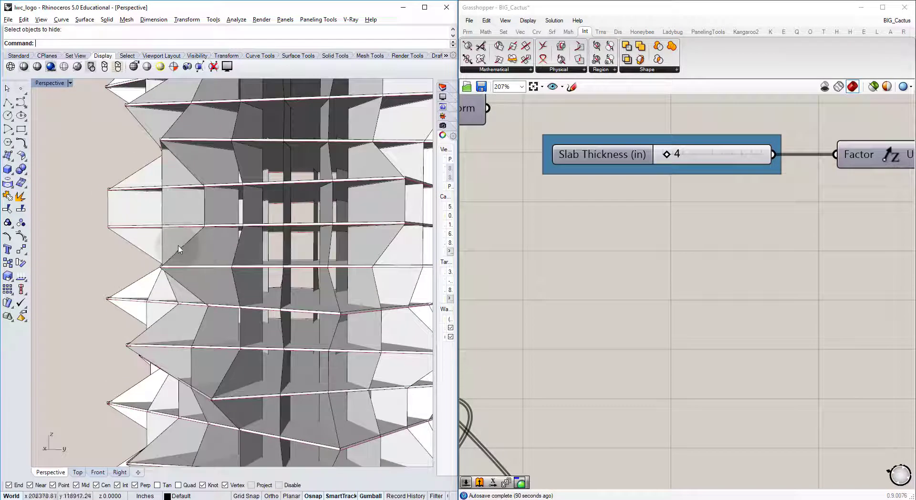
{"action": "scroll", "coordinate": [171, 258], "scroll_direction": "up", "scroll_amount": 5}
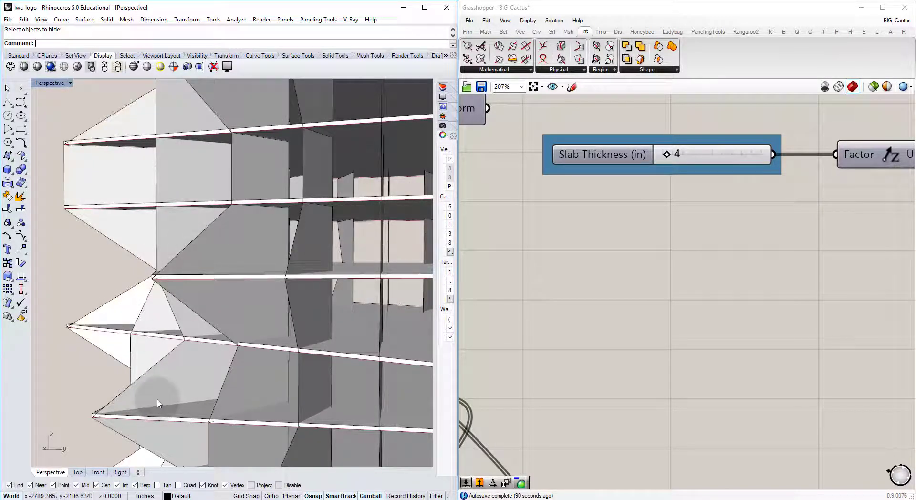
Switch to the browser to study the Cactus Towers renderings, and compare them with the facade model in Rhino.
{"action": "left_click", "coordinate": [63, 499]}
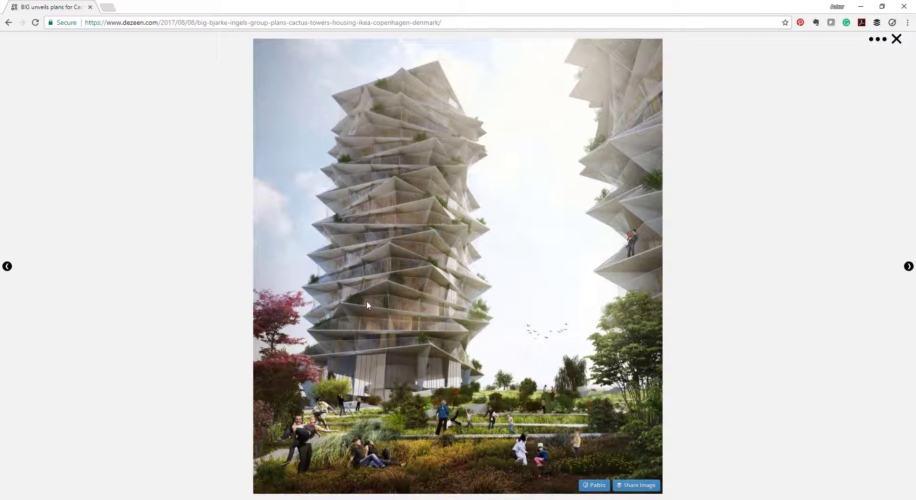
{"action": "left_click", "coordinate": [373, 290]}
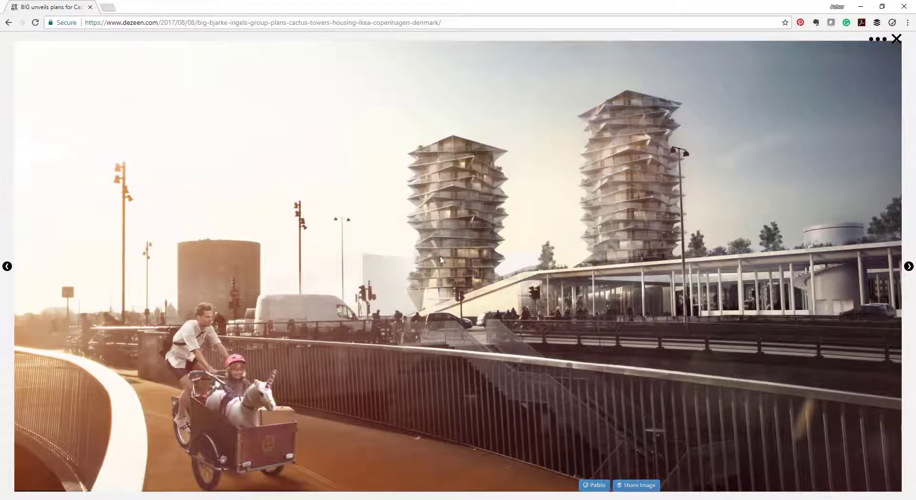
{"action": "left_click", "coordinate": [458, 274]}
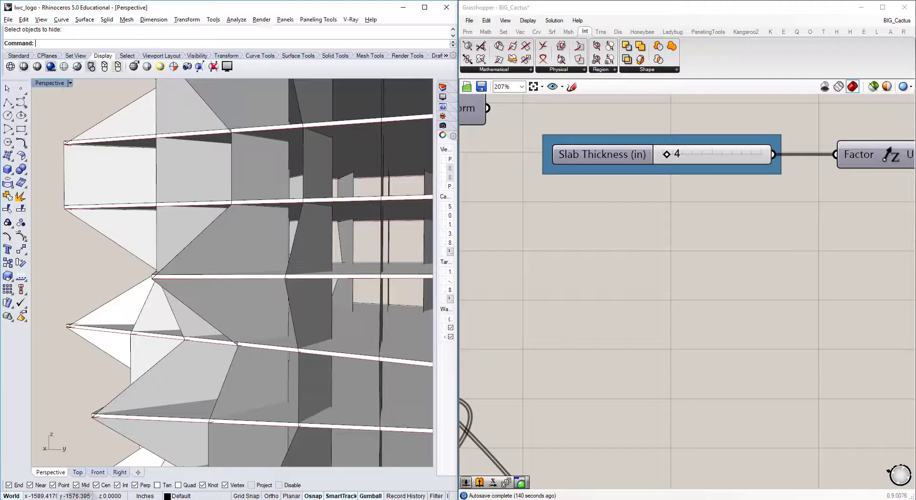
{"action": "right_click_drag", "start_coordinate": [241, 234], "coordinate": [271, 251]}
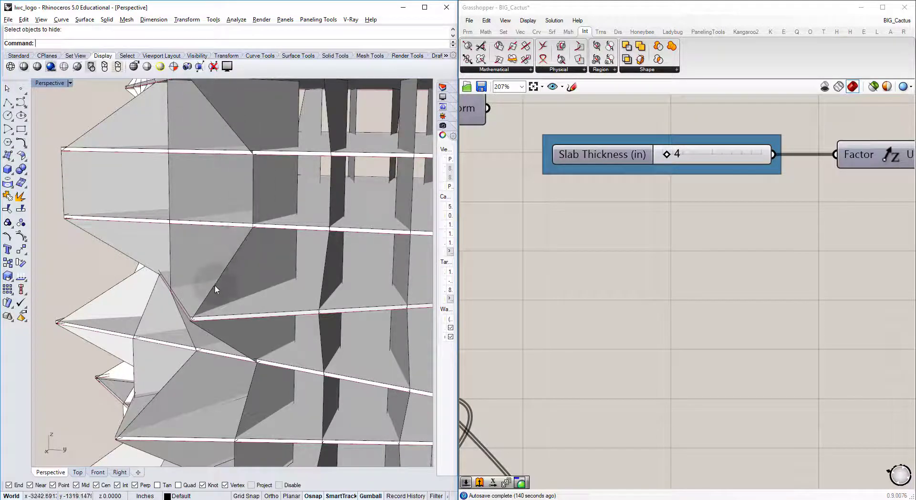
Isolate the preview of the Polyline component feeding the D2 input to examine its vertical curves, and restore the full preview.
{"action": "scroll", "coordinate": [527, 292], "scroll_direction": "down", "scroll_amount": 8}
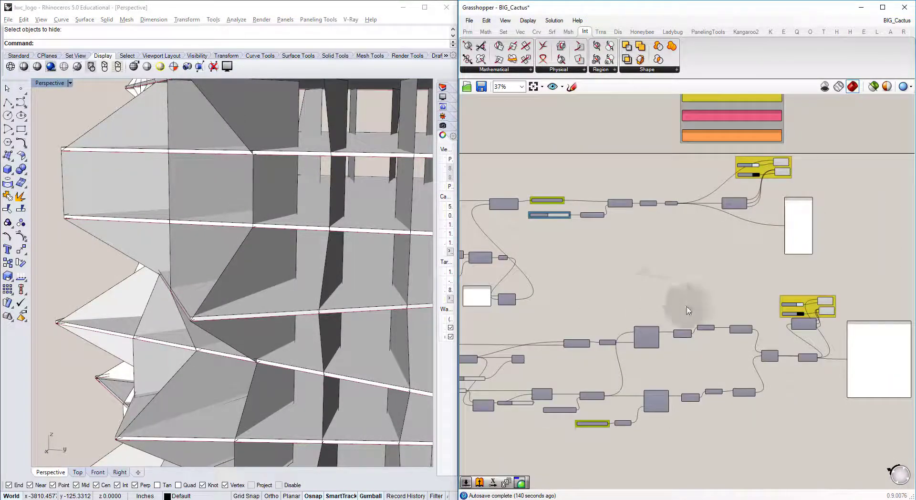
{"action": "scroll", "coordinate": [584, 265], "scroll_direction": "up", "scroll_amount": 5}
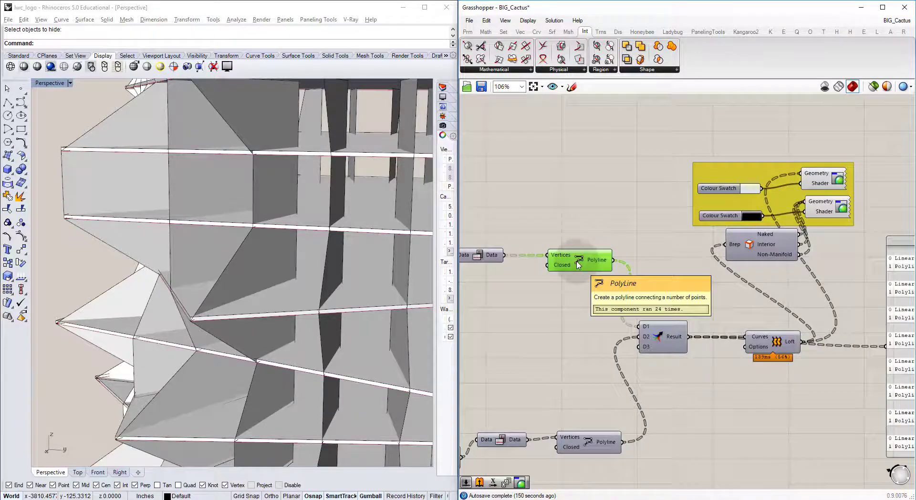
{"action": "right_click_drag", "start_coordinate": [578, 382], "coordinate": [533, 217]}
{"action": "left_click", "coordinate": [538, 271]}
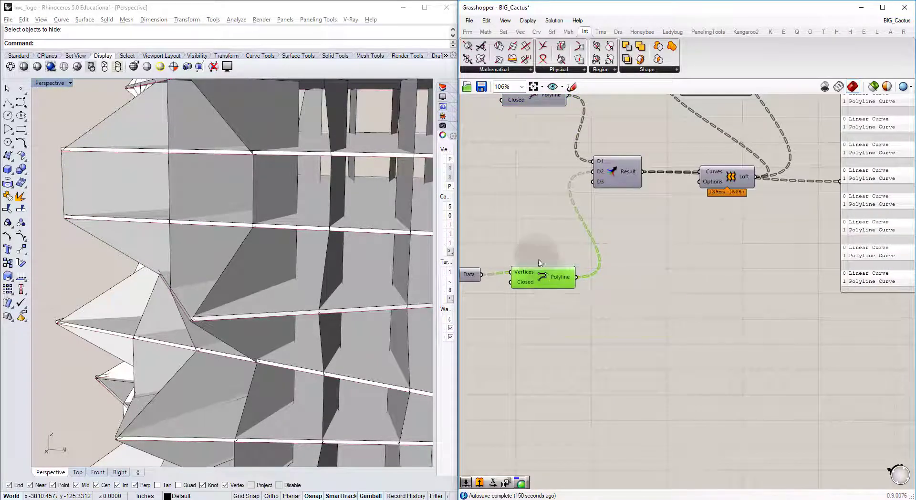
{"action": "left_click", "coordinate": [872, 86]}
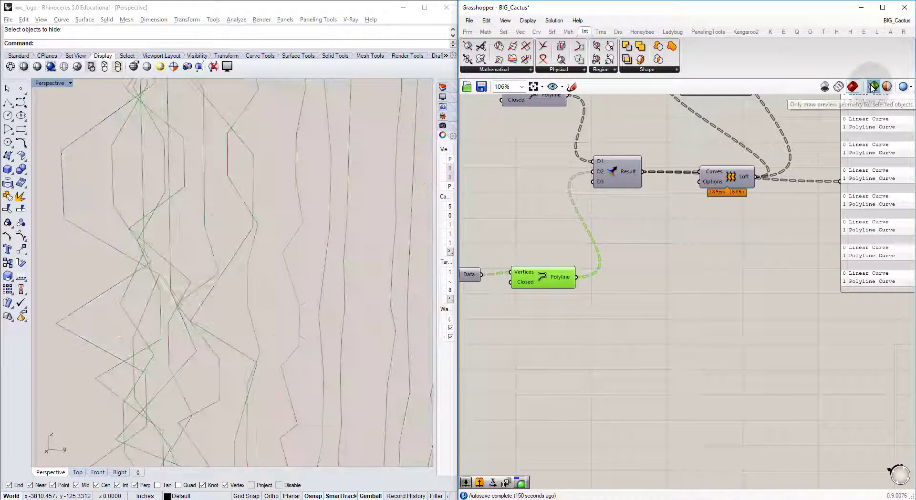
{"action": "right_click_drag", "start_coordinate": [239, 203], "coordinate": [220, 228]}
{"action": "scroll", "coordinate": [176, 192], "scroll_direction": "down", "scroll_amount": 8}
{"action": "left_click", "coordinate": [872, 86]}
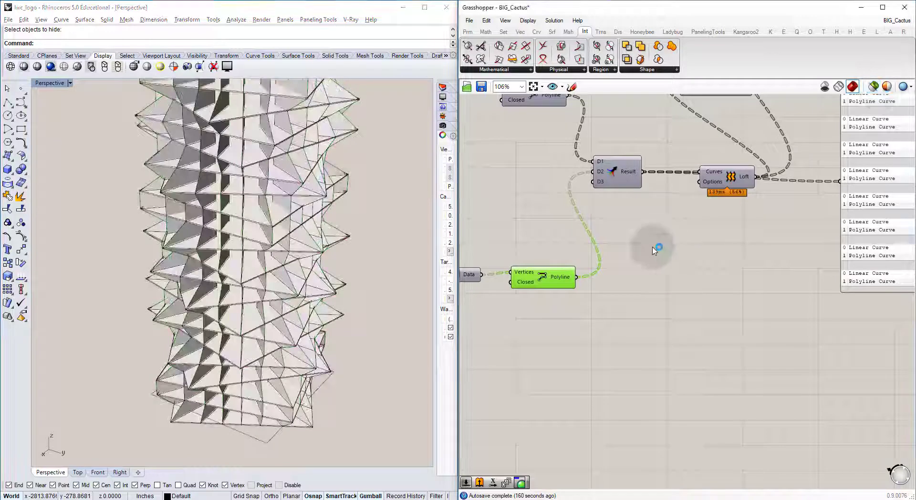
Add a Curve parameter fed by the Polyline component's output and toggle the Polyline's preview.
{"action": "right_click_drag", "start_coordinate": [595, 286], "coordinate": [591, 260]}
{"action": "scroll", "coordinate": [591, 260], "scroll_direction": "up", "scroll_amount": 1}
{"action": "double_click", "coordinate": [595, 253]}
{"action": "type", "text": "crv"}
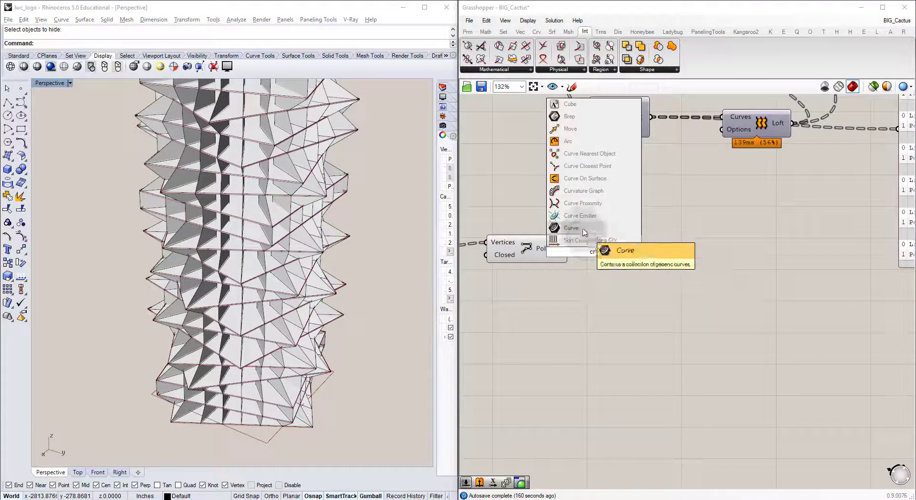
{"action": "left_click", "coordinate": [583, 229]}
{"action": "left_click_drag", "start_coordinate": [578, 251], "coordinate": [603, 250]}
{"action": "left_click", "coordinate": [541, 243]}
{"action": "key", "text": "ctrl+q"}
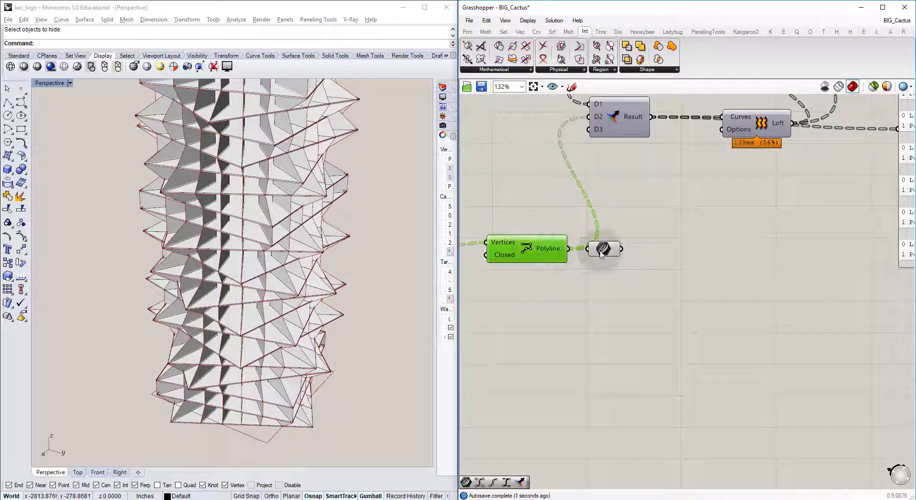
Name the Curve parameter after the lower Polyline "Exterior Fin Edge" and shift it clear of the Polyline component.
{"action": "right_click", "coordinate": [603, 252]}
{"action": "left_click", "coordinate": [642, 256]}
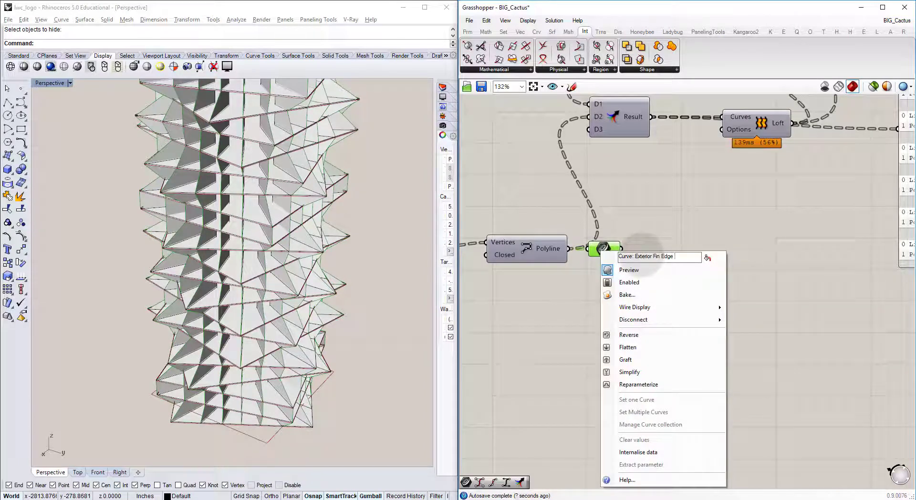
{"action": "key", "text": "Return"}
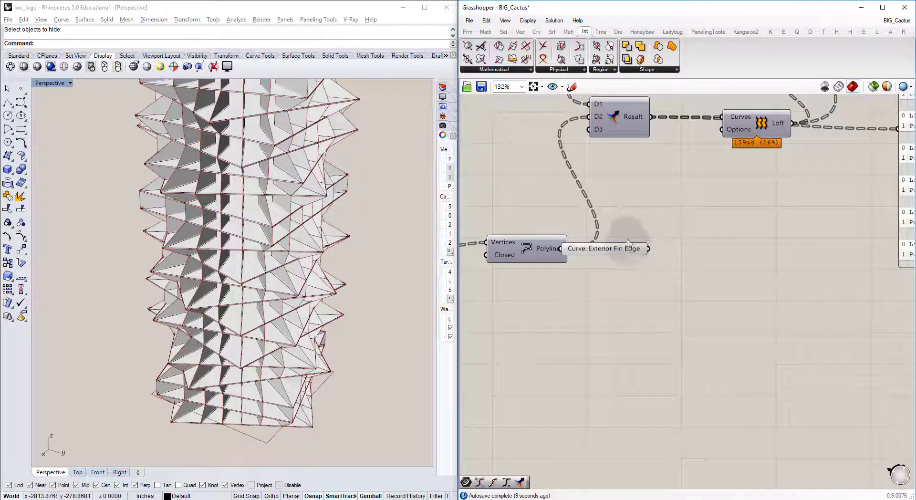
{"action": "left_click_drag", "start_coordinate": [647, 247], "coordinate": [593, 215]}
{"action": "left_click", "coordinate": [742, 215]}
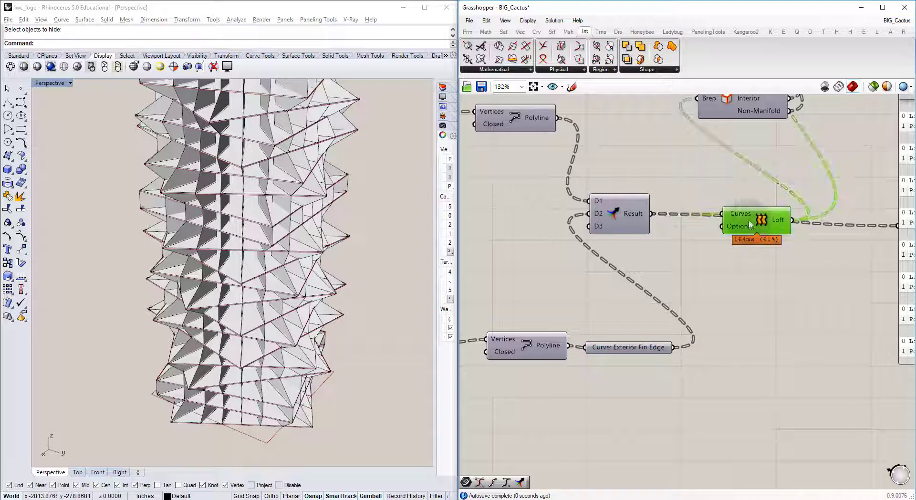
{"action": "left_click", "coordinate": [603, 297]}
{"action": "scroll", "coordinate": [603, 296], "scroll_direction": "down", "scroll_amount": 3}
{"action": "left_click", "coordinate": [605, 292]}
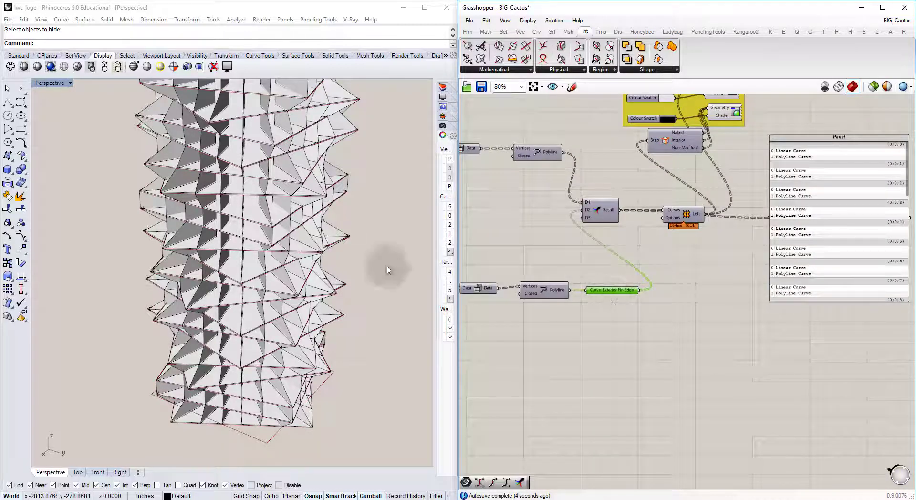
Study the folded facade between floors, and add an XY Plane component below the Exterior Fin Edge parameter.
{"action": "right_click_drag", "start_coordinate": [260, 255], "coordinate": [242, 220]}
{"action": "scroll", "coordinate": [241, 220], "scroll_direction": "up", "scroll_amount": 4}
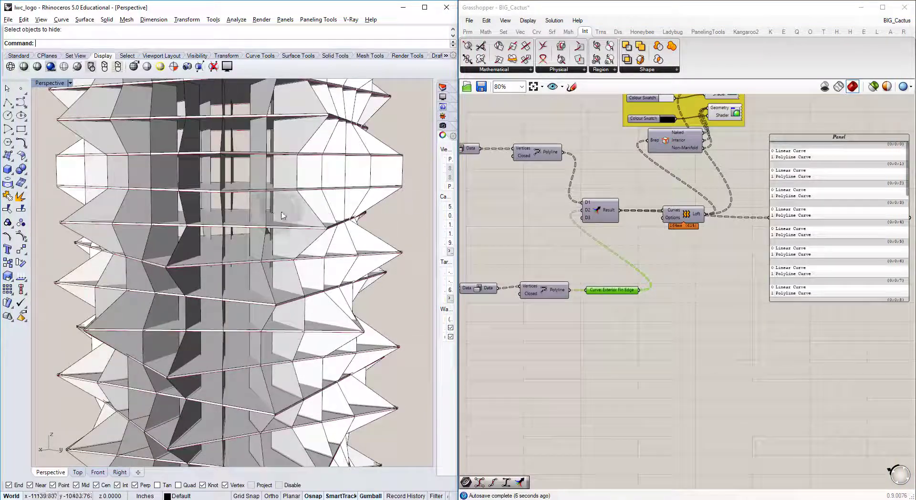
{"action": "scroll", "coordinate": [294, 213], "scroll_direction": "up", "scroll_amount": 2}
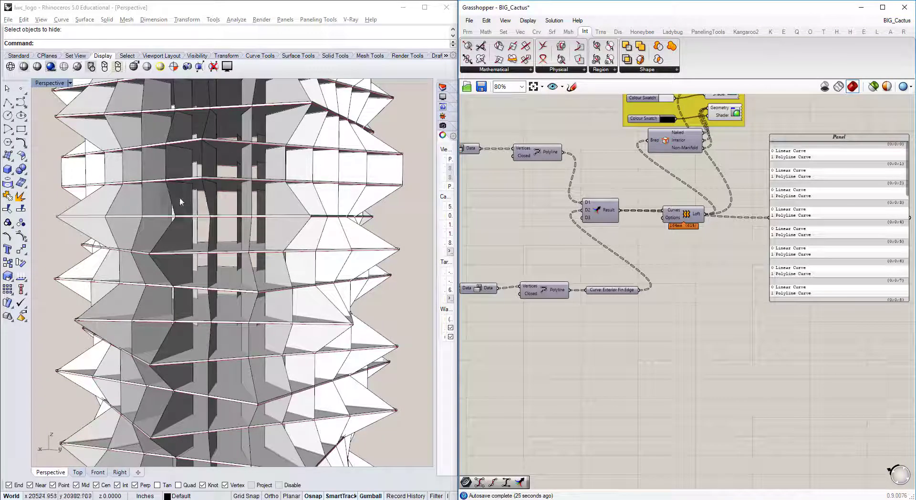
{"action": "right_click_drag", "start_coordinate": [189, 206], "coordinate": [214, 203]}
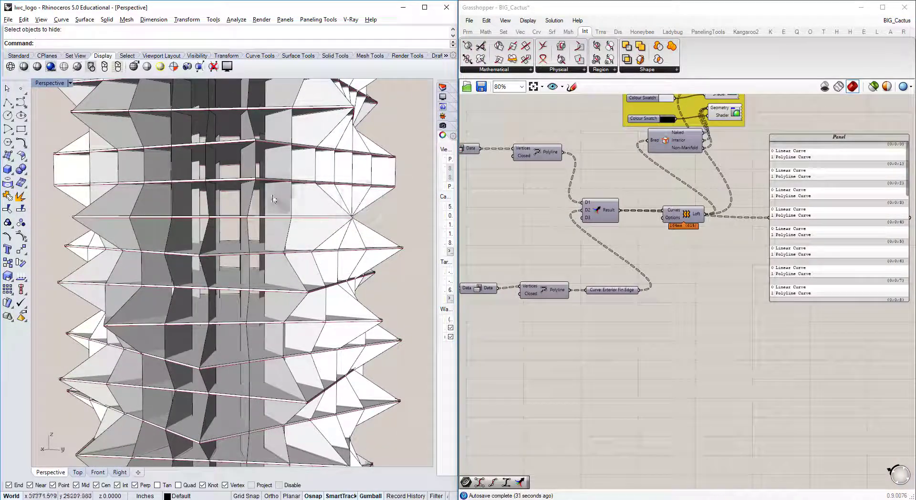
{"action": "left_click", "coordinate": [52, 206]}
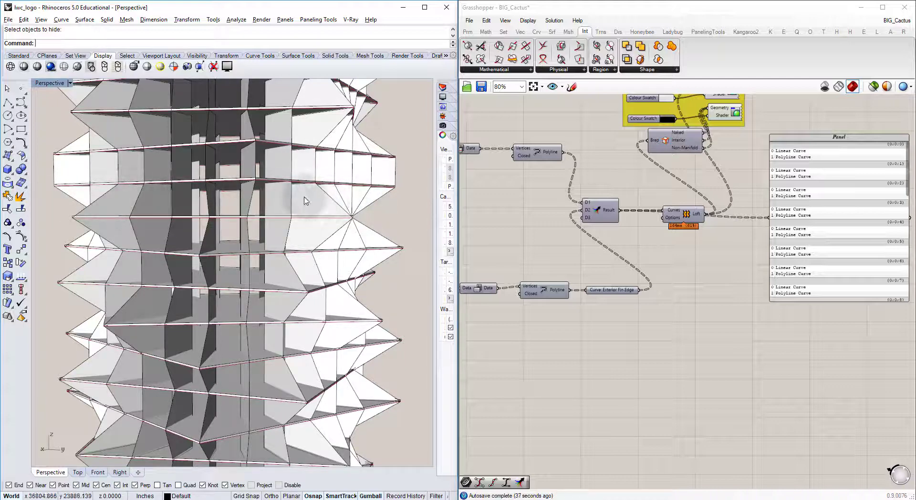
{"action": "double_click", "coordinate": [615, 355]}
{"action": "type", "text": "xy"}
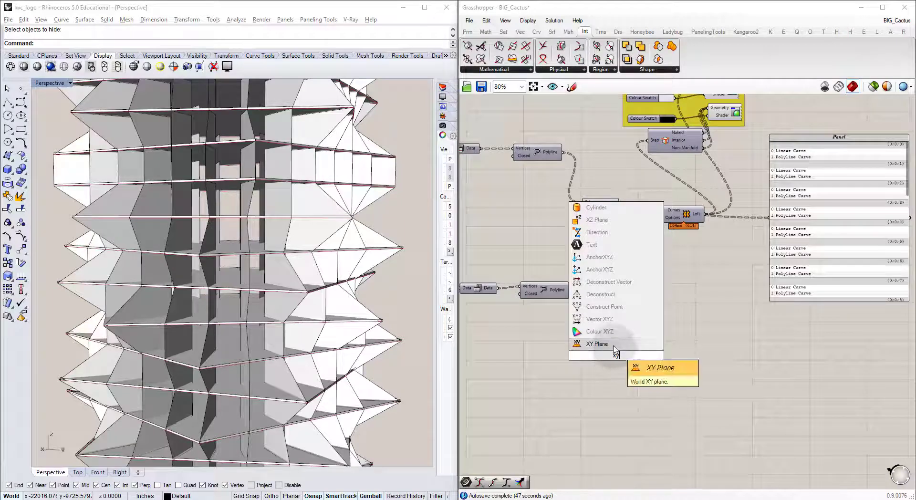
{"action": "left_click", "coordinate": [614, 344]}
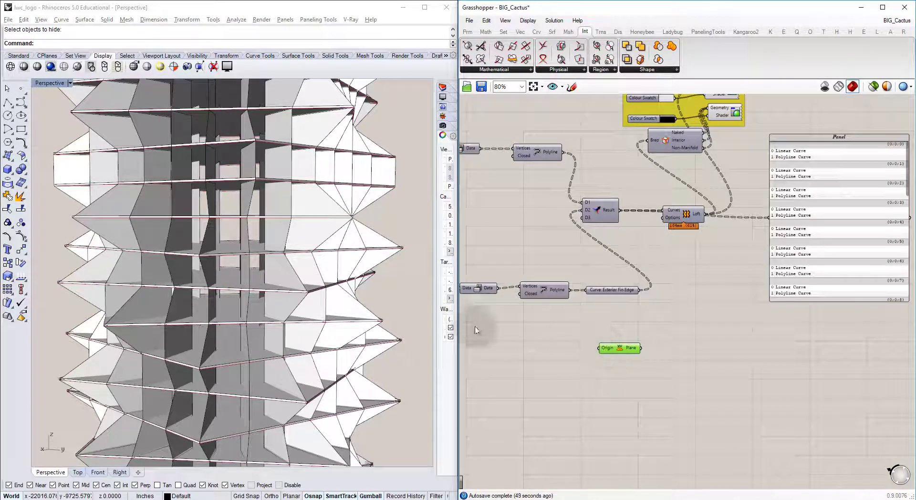
Set the Grasshopper preview to wireframe and examine the XY plane at the tower's base relative to the floors above.
{"action": "right_click_drag", "start_coordinate": [223, 225], "coordinate": [208, 328]}
{"action": "left_click", "coordinate": [838, 86]}
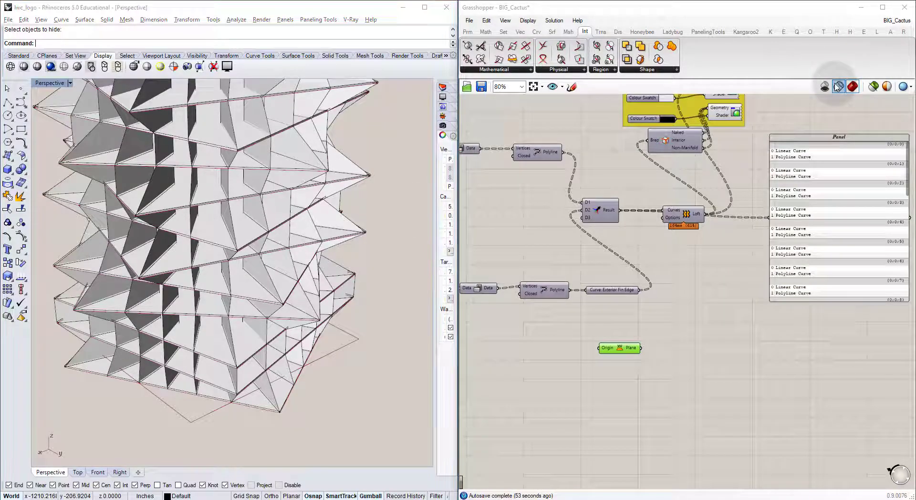
{"action": "scroll", "coordinate": [192, 337], "scroll_direction": "up", "scroll_amount": 14}
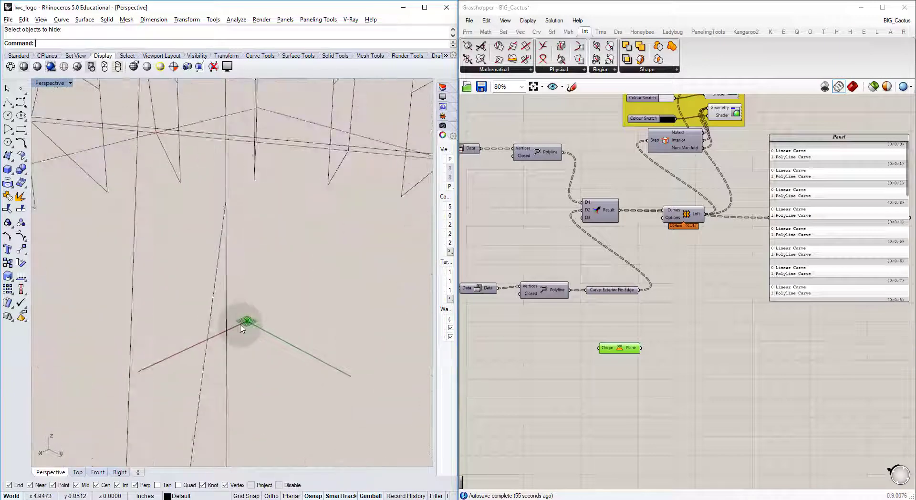
{"action": "scroll", "coordinate": [246, 322], "scroll_direction": "down", "scroll_amount": 18}
{"action": "right_click_drag", "start_coordinate": [247, 324], "coordinate": [242, 269]}
{"action": "right_click_drag", "start_coordinate": [261, 300], "coordinate": [248, 343]}
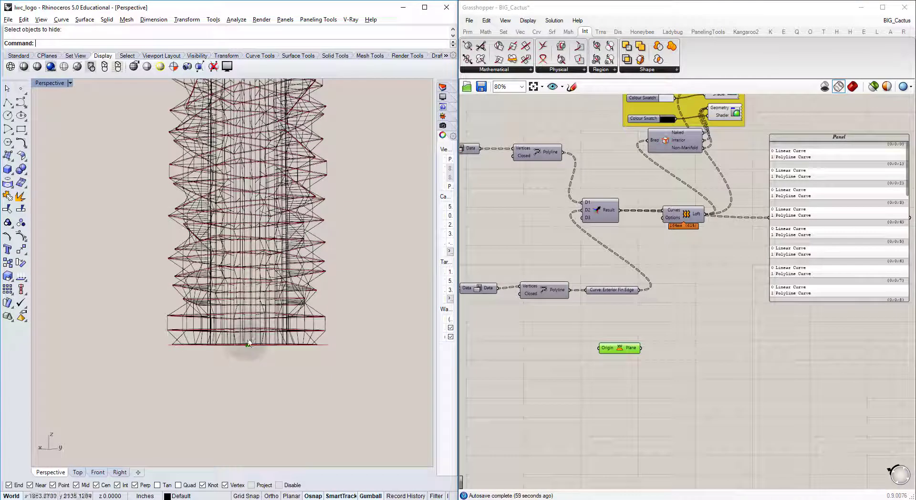
{"action": "right_click_drag", "start_coordinate": [239, 118], "coordinate": [277, 370]}
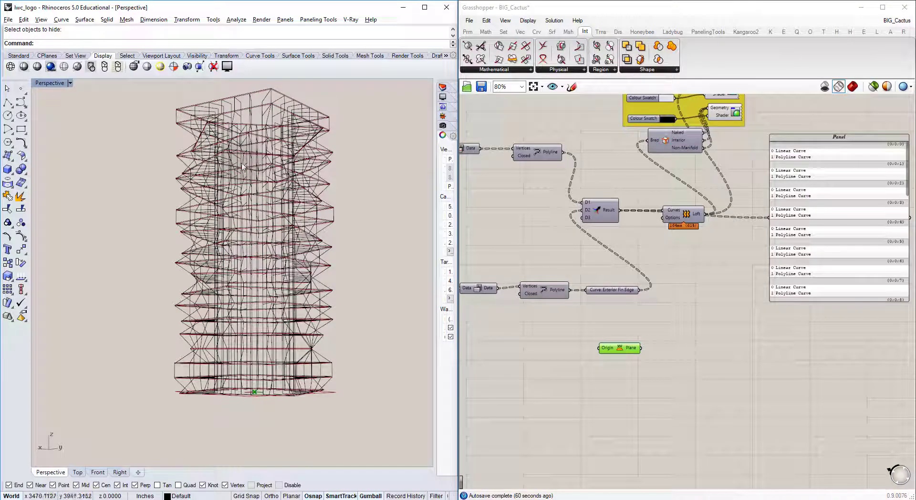
{"action": "right_click_drag", "start_coordinate": [244, 173], "coordinate": [251, 221]}
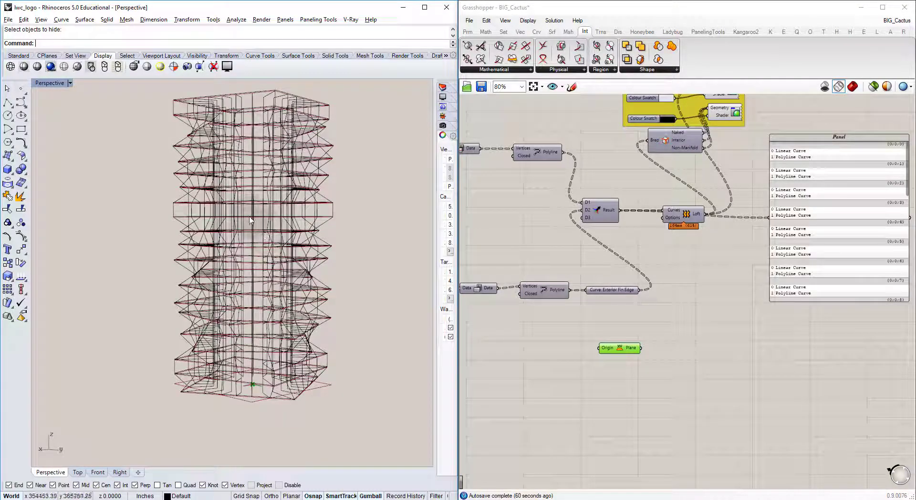
{"action": "left_click", "coordinate": [528, 364]}
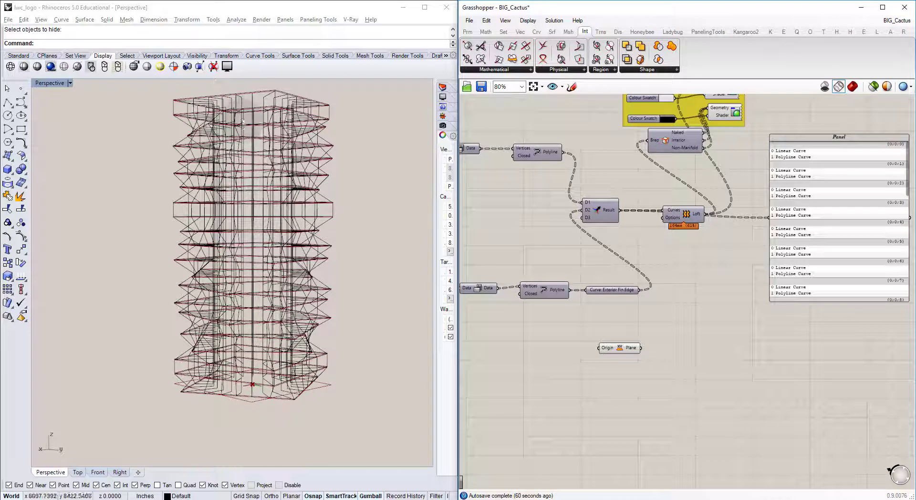
Duplicate the Vector parameter "Vectors to move circle up" just below the original.
{"action": "scroll", "coordinate": [547, 248], "scroll_direction": "down", "scroll_amount": 4}
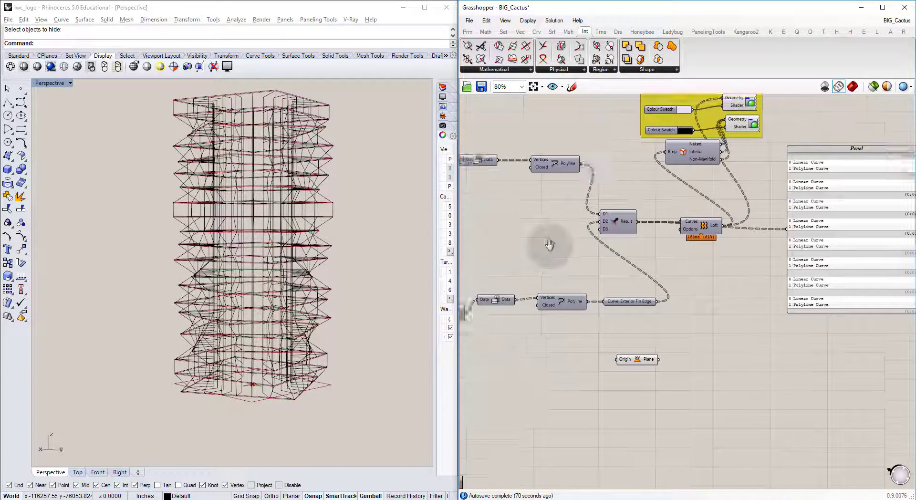
{"action": "right_click_drag", "start_coordinate": [606, 262], "coordinate": [625, 266]}
{"action": "right_click_drag", "start_coordinate": [485, 258], "coordinate": [619, 265]}
{"action": "right_click_drag", "start_coordinate": [547, 256], "coordinate": [667, 251]}
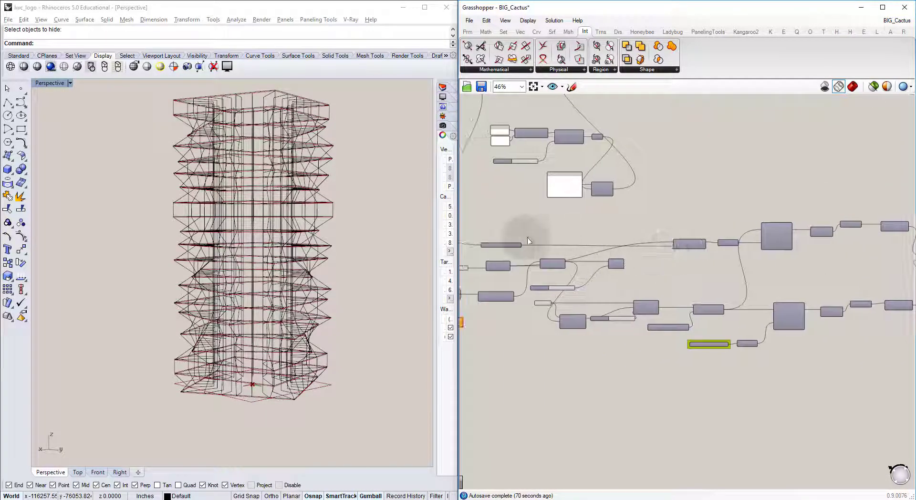
{"action": "right_click_drag", "start_coordinate": [513, 248], "coordinate": [586, 234]}
{"action": "scroll", "coordinate": [583, 247], "scroll_direction": "up", "scroll_amount": 5}
{"action": "left_click", "coordinate": [576, 250]}
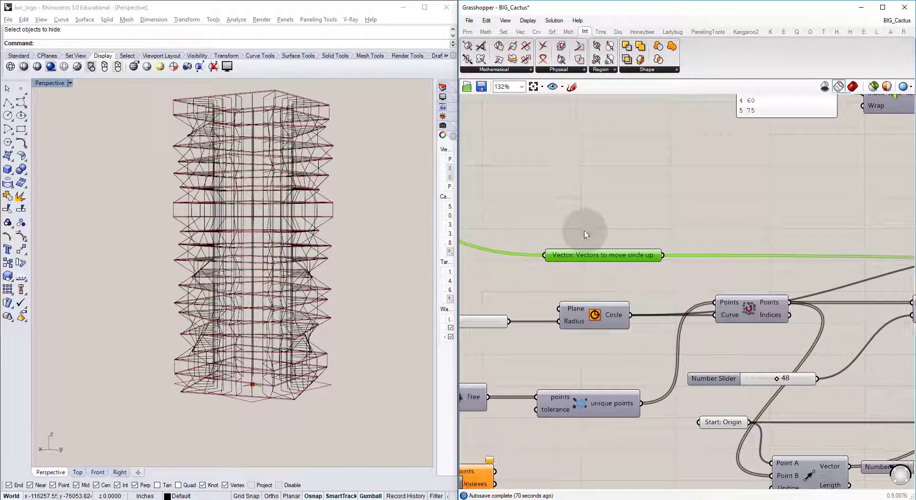
{"action": "left_click_drag", "start_coordinate": [595, 255], "coordinate": [604, 270], "text": "alt"}
Put the original and the copied Vector parameter each into its own group.
{"action": "scroll", "coordinate": [606, 273], "scroll_direction": "down", "scroll_amount": 2}
{"action": "left_click", "coordinate": [596, 261]}
{"action": "key", "text": "ctrl+g"}
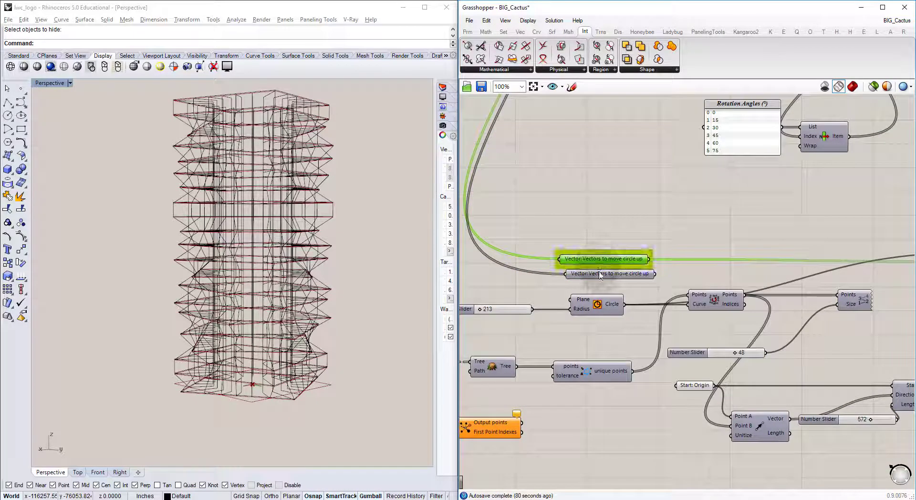
{"action": "left_click", "coordinate": [599, 272]}
{"action": "key", "text": "ctrl+g"}
{"action": "left_click", "coordinate": [587, 240]}
Hide the input wires of both grouped Vector parameters and align the copy under the original.
{"action": "right_click", "coordinate": [590, 261]}
{"action": "left_click", "coordinate": [734, 314]}
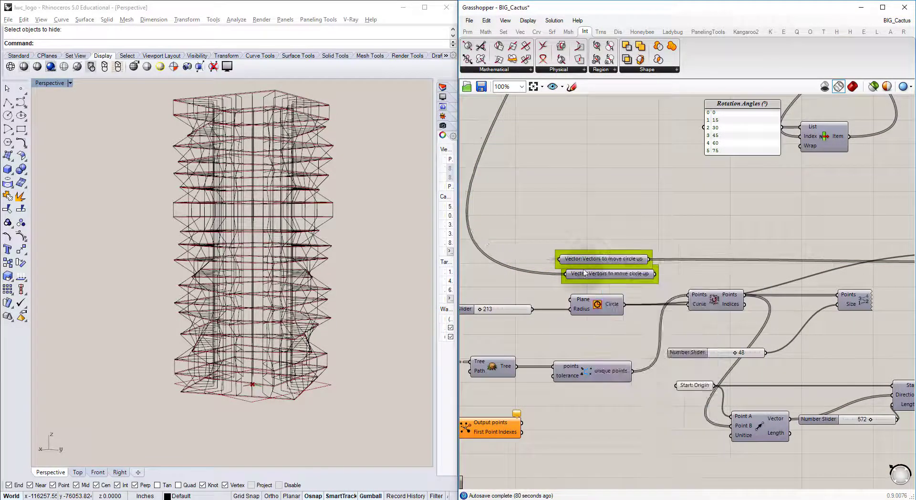
{"action": "left_click_drag", "start_coordinate": [581, 276], "coordinate": [577, 282]}
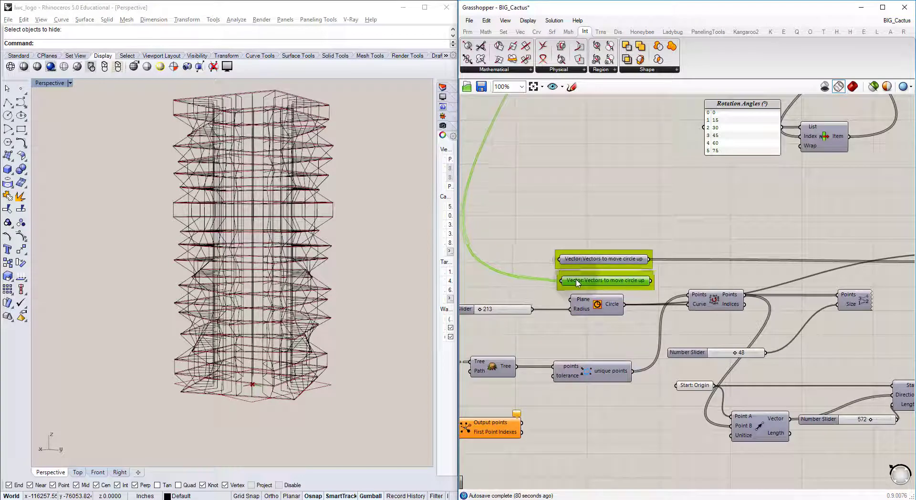
{"action": "left_click", "coordinate": [572, 242]}
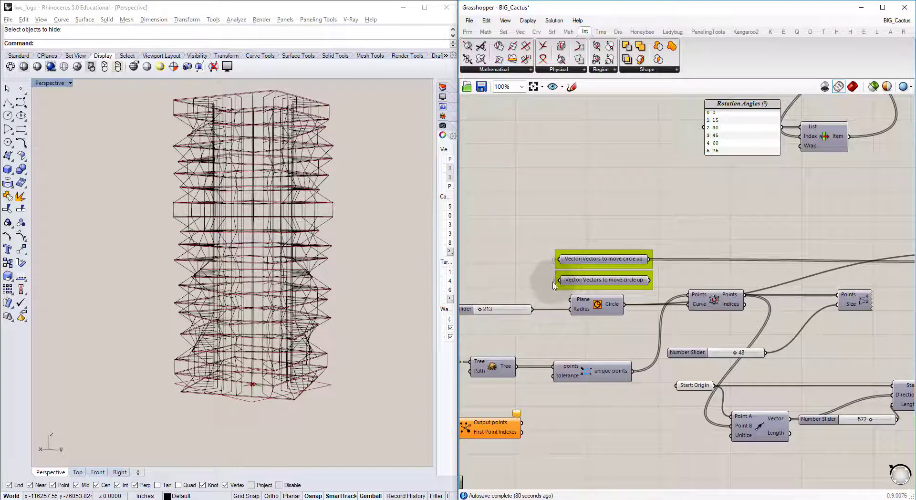
Relocate the grouped copy of the Vector parameter to just below the XY Plane component.
{"action": "left_click_drag", "start_coordinate": [572, 283], "coordinate": [757, 315]}
{"action": "scroll", "coordinate": [545, 238], "scroll_direction": "down", "scroll_amount": 7}
{"action": "scroll", "coordinate": [759, 310], "scroll_direction": "up", "scroll_amount": 3}
{"action": "scroll", "coordinate": [763, 311], "scroll_direction": "up", "scroll_amount": 2}
{"action": "left_click", "coordinate": [762, 303]}
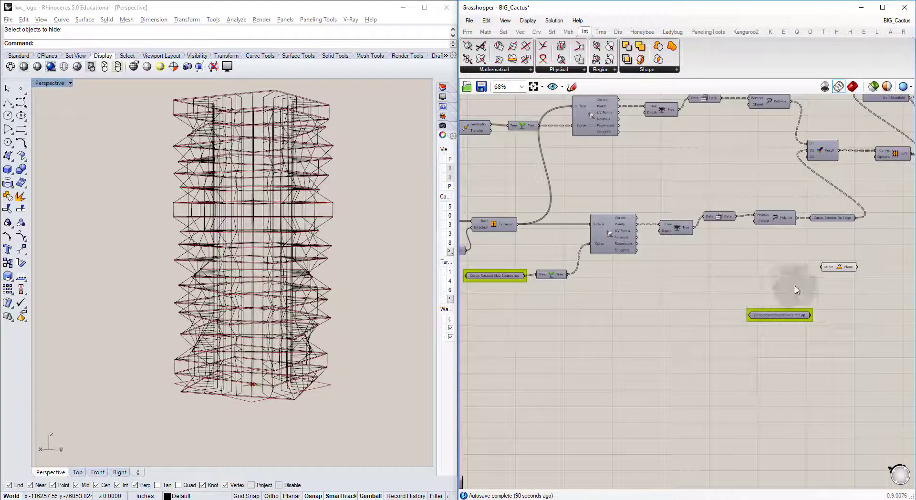
{"action": "scroll", "coordinate": [527, 252], "scroll_direction": "up", "scroll_amount": 2}
{"action": "right_click_drag", "start_coordinate": [795, 288], "coordinate": [621, 246]}
{"action": "left_click_drag", "start_coordinate": [649, 201], "coordinate": [661, 281]}
{"action": "left_click", "coordinate": [608, 226]}
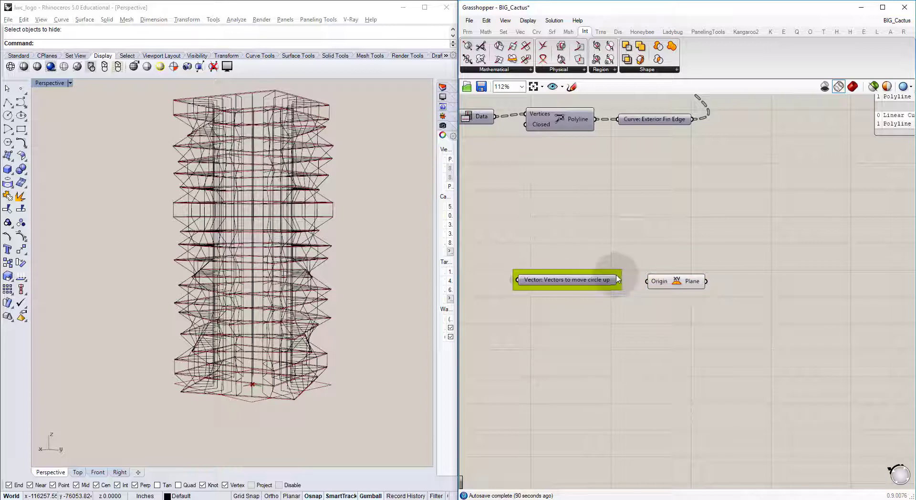
{"action": "scroll", "coordinate": [609, 285], "scroll_direction": "up", "scroll_amount": 1}
{"action": "right_click_drag", "start_coordinate": [609, 284], "coordinate": [623, 270]}
{"action": "left_click_drag", "start_coordinate": [612, 266], "coordinate": [676, 336]}
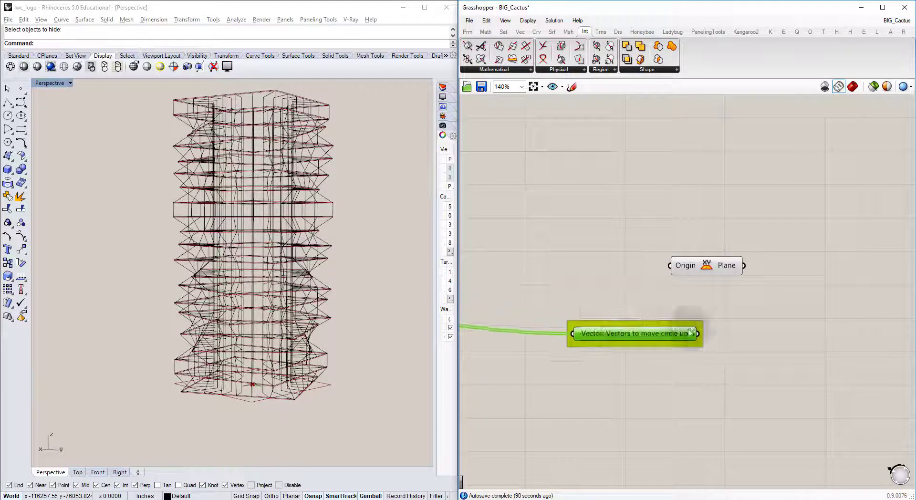
Add a Move component with the XY Plane as its Geometry and "Vectors to move circle up" as its Motion.
{"action": "double_click", "coordinate": [695, 308]}
{"action": "type", "text": "mov"}
{"action": "key", "text": "Return"}
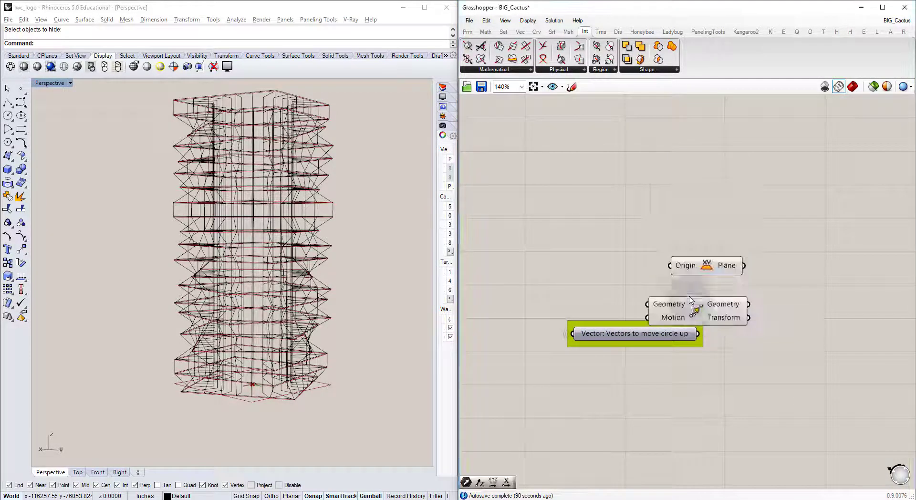
{"action": "left_click_drag", "start_coordinate": [696, 306], "coordinate": [762, 270]}
{"action": "left_click", "coordinate": [738, 265]}
{"action": "left_click_drag", "start_coordinate": [673, 339], "coordinate": [754, 289]}
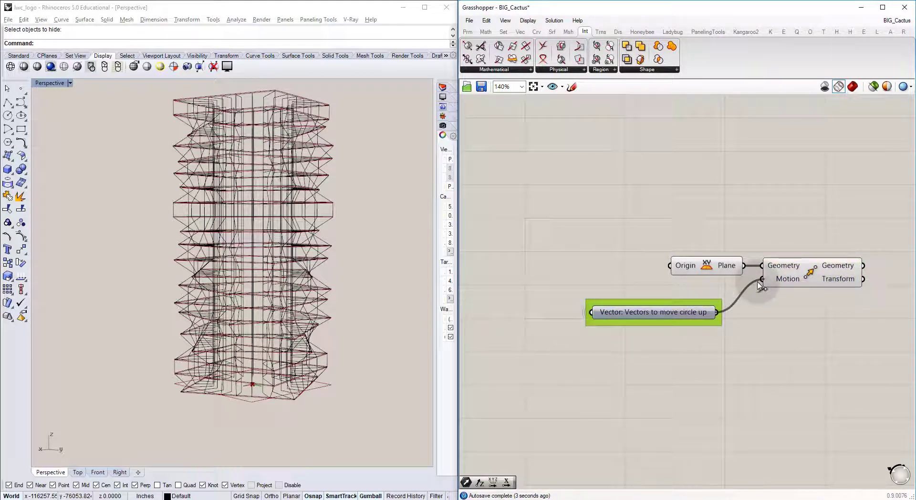
Highlight the Move component's output and examine the planes stacked along the tower's central axis.
{"action": "left_click", "coordinate": [248, 151]}
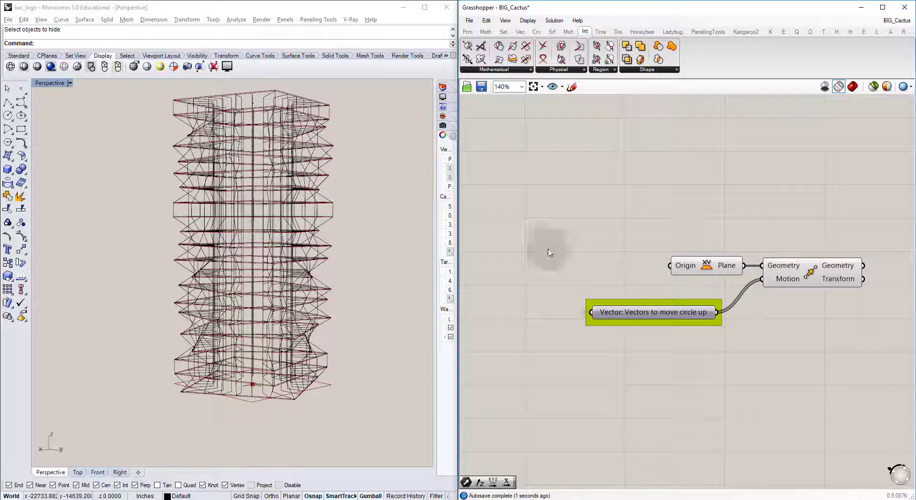
{"action": "left_click", "coordinate": [784, 275]}
{"action": "right_click_drag", "start_coordinate": [191, 163], "coordinate": [246, 202]}
{"action": "scroll", "coordinate": [247, 202], "scroll_direction": "up", "scroll_amount": 5}
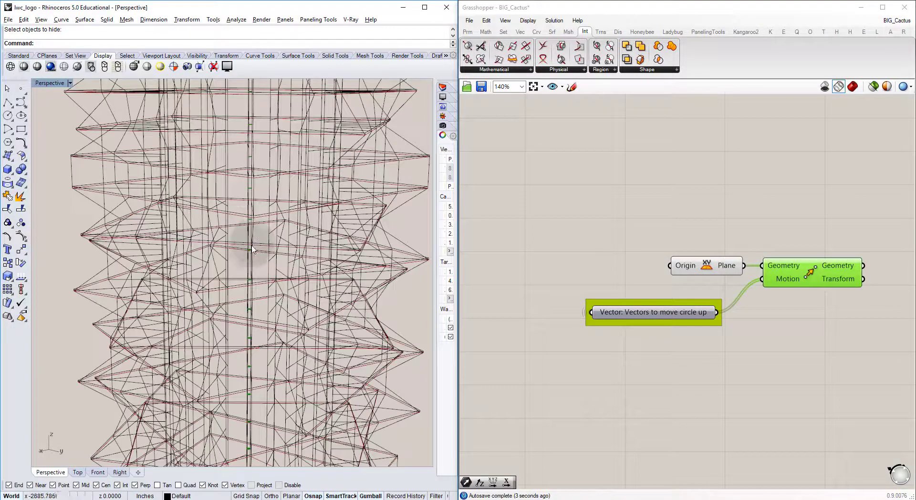
{"action": "left_click", "coordinate": [695, 241]}
{"action": "scroll", "coordinate": [261, 219], "scroll_direction": "down", "scroll_amount": 5}
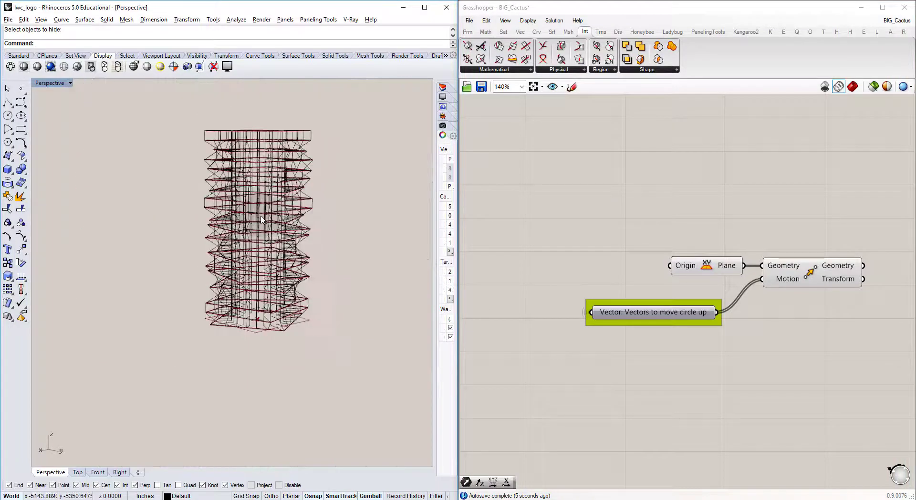
{"action": "right_click_drag", "start_coordinate": [338, 196], "coordinate": [321, 236], "text": "shift"}
{"action": "scroll", "coordinate": [321, 235], "scroll_direction": "up", "scroll_amount": 5}
Set the preview plane size to 50.
{"action": "right_click_drag", "start_coordinate": [528, 124], "coordinate": [537, 138]}
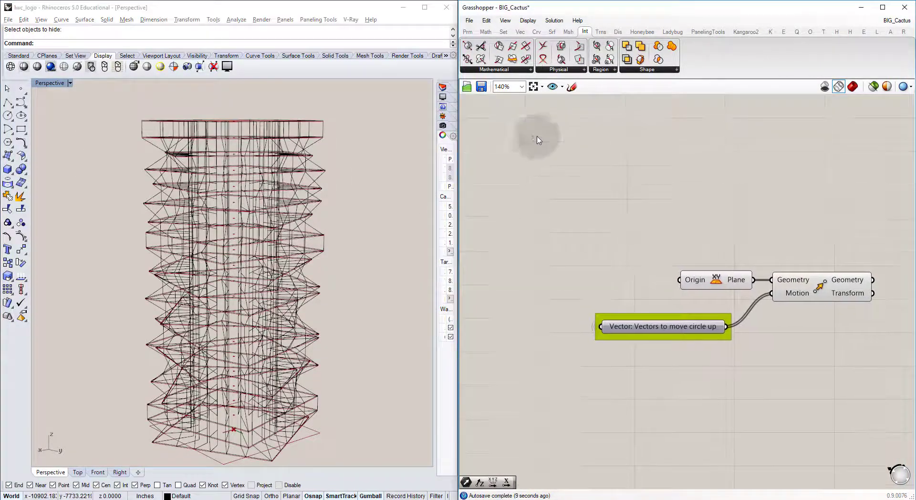
{"action": "left_click", "coordinate": [528, 23]}
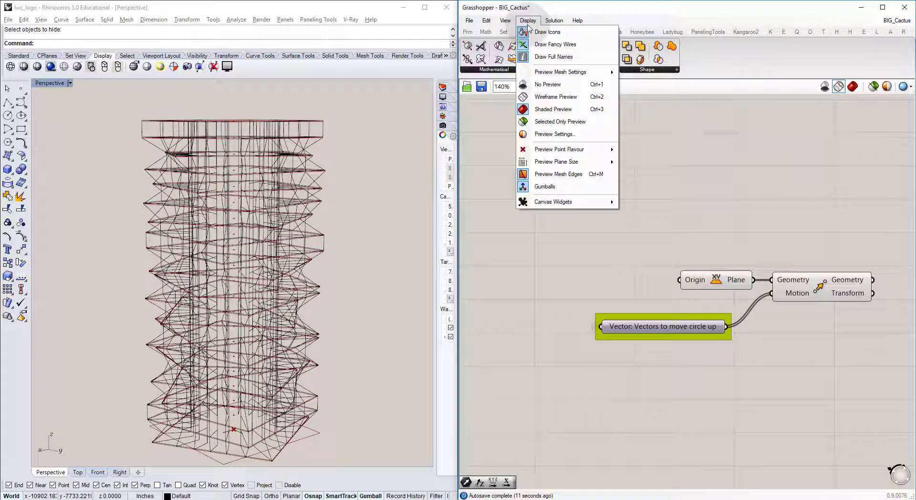
{"action": "mouse_move", "coordinate": [575, 165]}
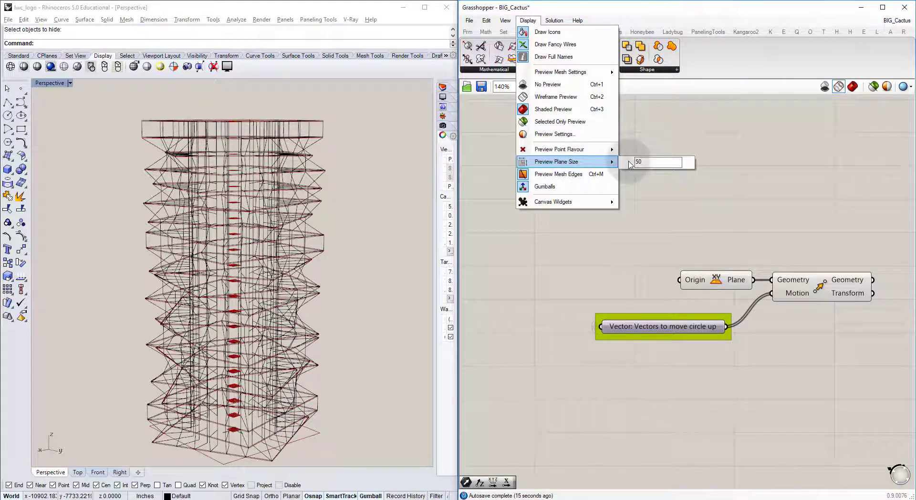
{"action": "key", "text": "Return"}
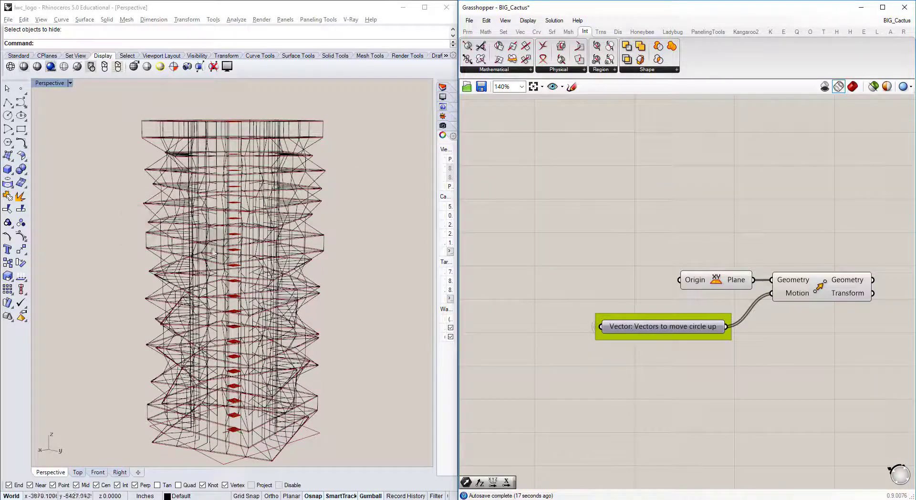
Add a number slider with a value of 40 below the grouped "Vectors to move circle up" parameter.
{"action": "right_click_drag", "start_coordinate": [257, 286], "coordinate": [256, 304]}
{"action": "scroll", "coordinate": [256, 303], "scroll_direction": "up", "scroll_amount": 10}
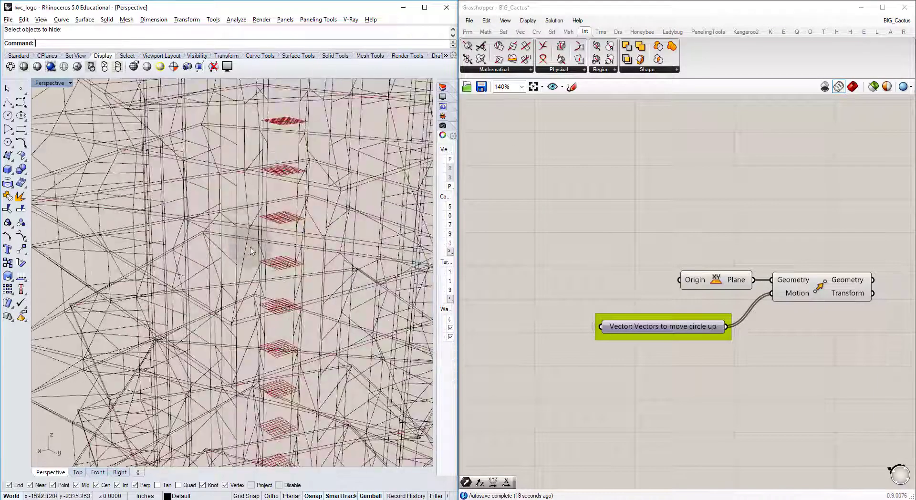
{"action": "right_click_drag", "start_coordinate": [258, 225], "coordinate": [263, 220]}
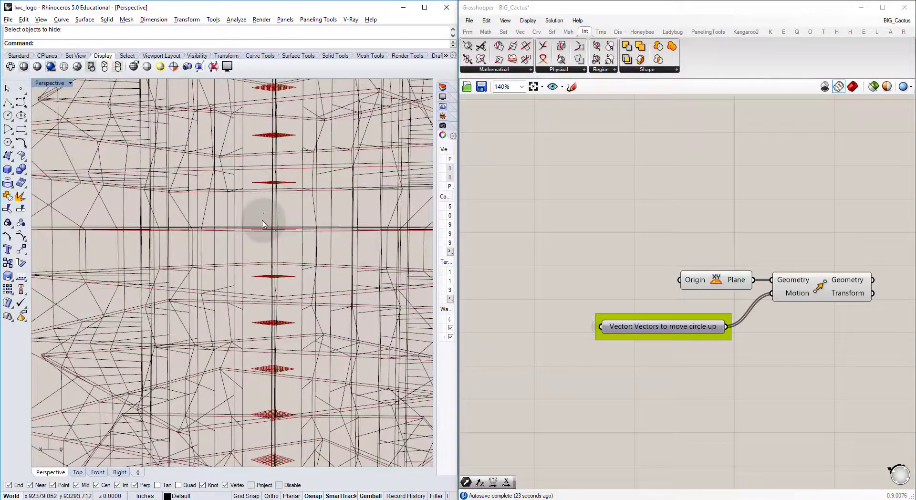
{"action": "scroll", "coordinate": [264, 222], "scroll_direction": "down", "scroll_amount": 5}
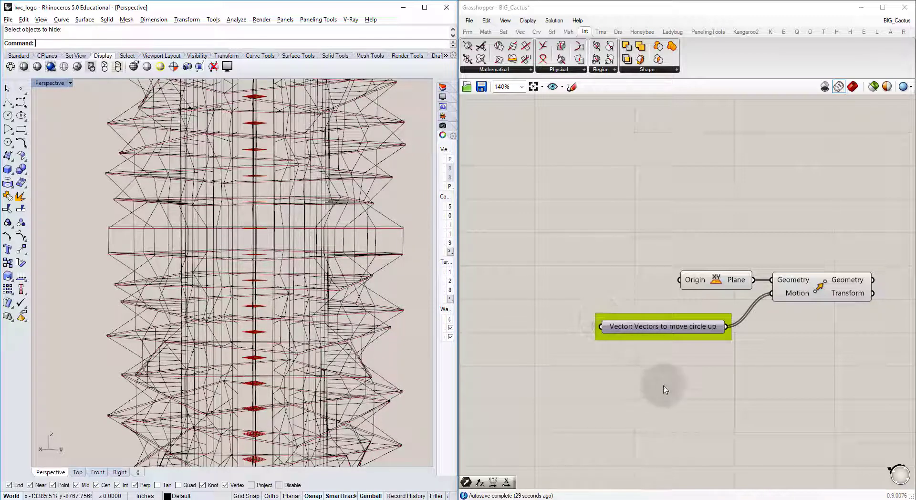
{"action": "right_click_drag", "start_coordinate": [664, 387], "coordinate": [568, 277]}
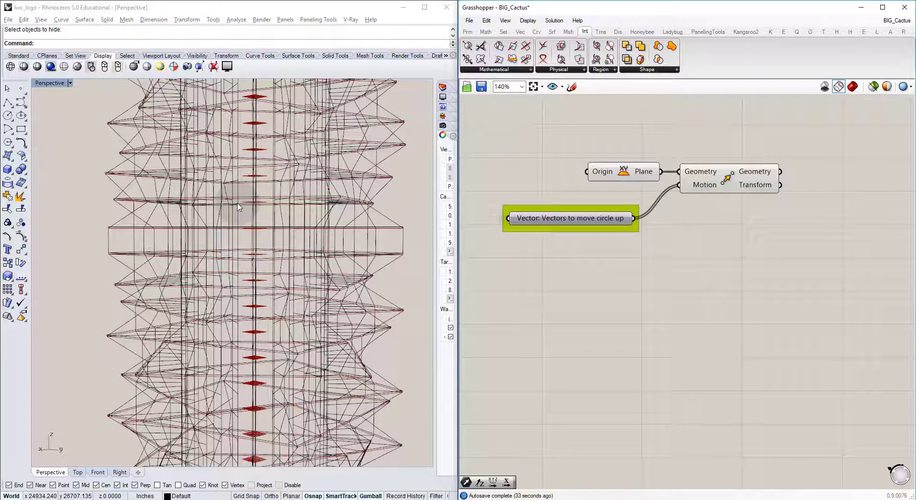
{"action": "double_click", "coordinate": [595, 289]}
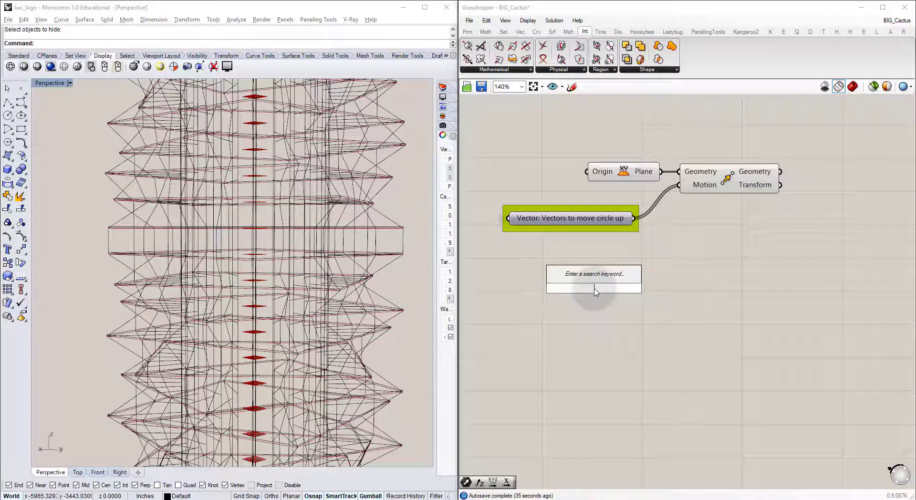
{"action": "key", "text": "Return"}
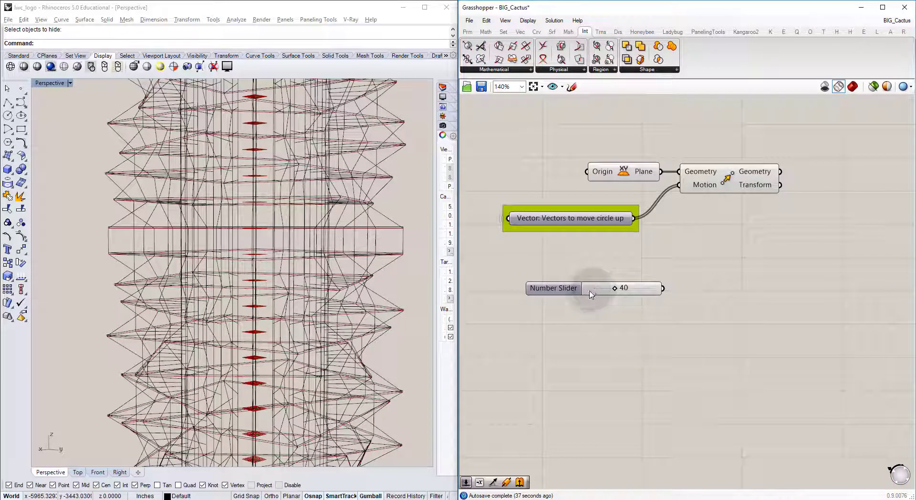
Name the slider "Handrail Height (in)" and shift it beneath the Move component.
{"action": "right_click", "coordinate": [578, 291]}
{"action": "left_click_drag", "start_coordinate": [635, 295], "coordinate": [517, 296]}
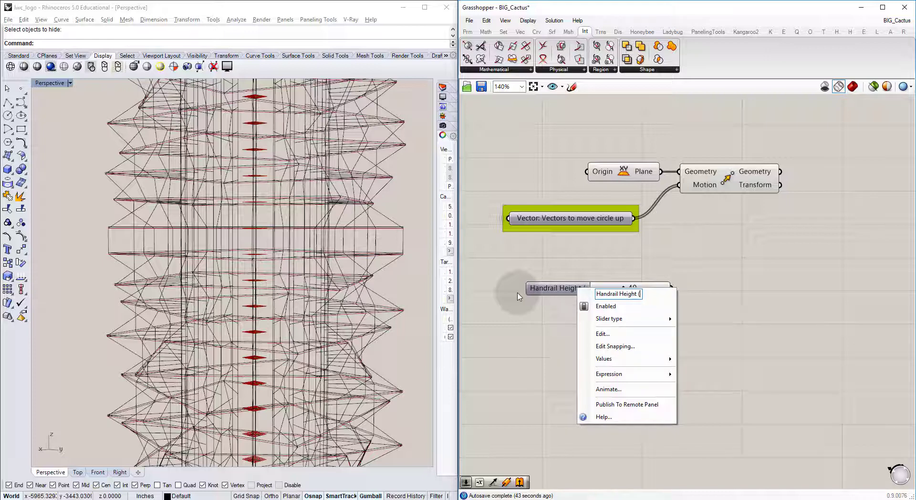
{"action": "key", "text": "Return"}
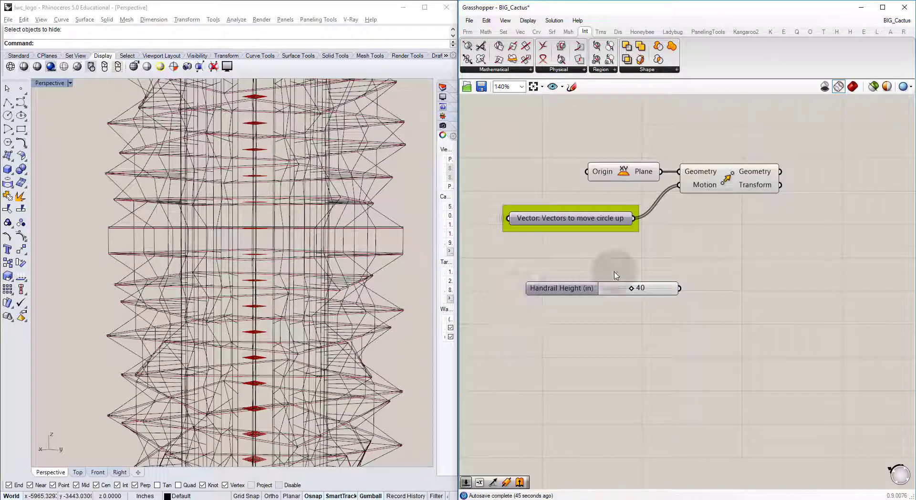
{"action": "right_click_drag", "start_coordinate": [691, 262], "coordinate": [634, 294]}
{"action": "left_click_drag", "start_coordinate": [589, 323], "coordinate": [687, 297]}
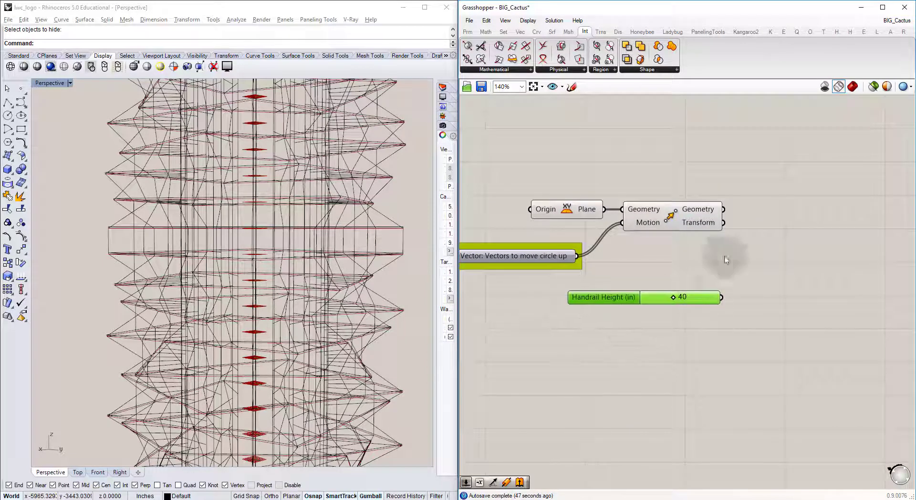
Add a second Move component and feed the first Move's Geometry output into its Geometry input.
{"action": "double_click", "coordinate": [752, 222]}
{"action": "type", "text": "move"}
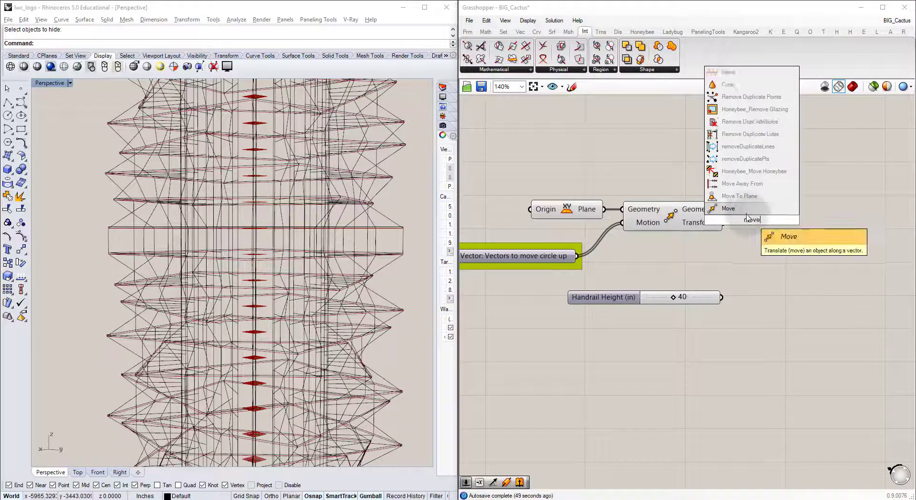
{"action": "key", "text": "Return"}
{"action": "right_click_drag", "start_coordinate": [717, 184], "coordinate": [677, 213]}
{"action": "left_click", "coordinate": [606, 234]}
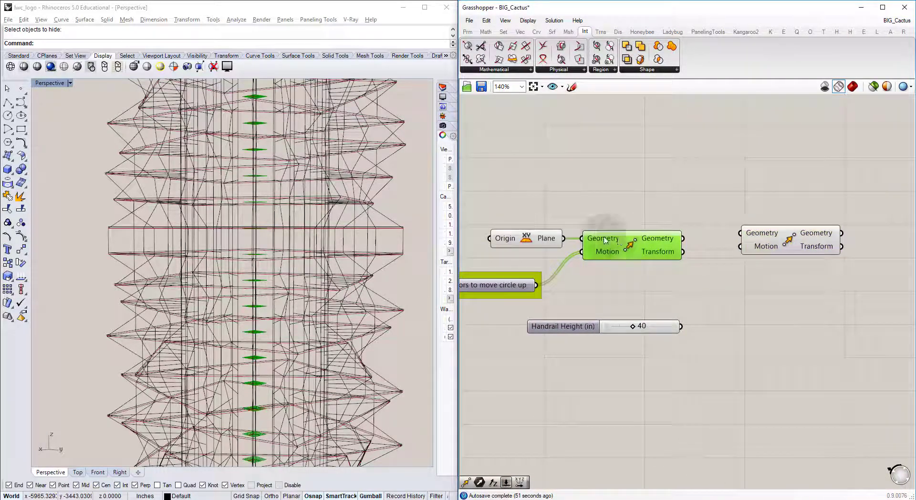
{"action": "right_click_drag", "start_coordinate": [256, 245], "coordinate": [243, 256]}
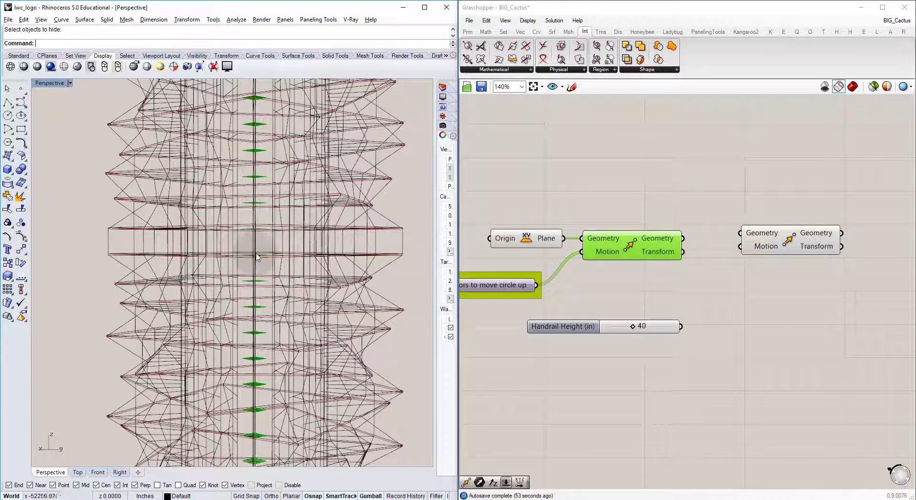
{"action": "left_click_drag", "start_coordinate": [686, 240], "coordinate": [740, 233]}
Add a Unit Z component driven by the Handrail Height slider and connect it to the second Move's Motion.
{"action": "double_click", "coordinate": [733, 286]}
{"action": "type", "text": "z"}
{"action": "key", "text": "Return"}
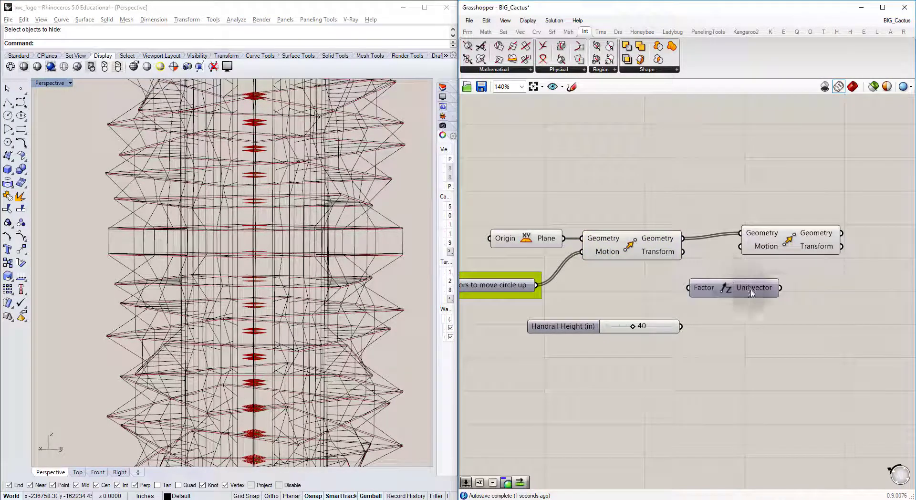
{"action": "left_click_drag", "start_coordinate": [778, 288], "coordinate": [740, 246]}
{"action": "mouse_move", "coordinate": [725, 288]}
{"action": "left_mouse_down"}
{"action": "mouse_move", "coordinate": [736, 326]}
{"action": "mouse_move", "coordinate": [699, 327]}
{"action": "left_mouse_up"}
{"action": "left_click", "coordinate": [709, 310]}
Put the Handrail Height slider in its own group.
{"action": "right_click_drag", "start_coordinate": [636, 301], "coordinate": [643, 309]}
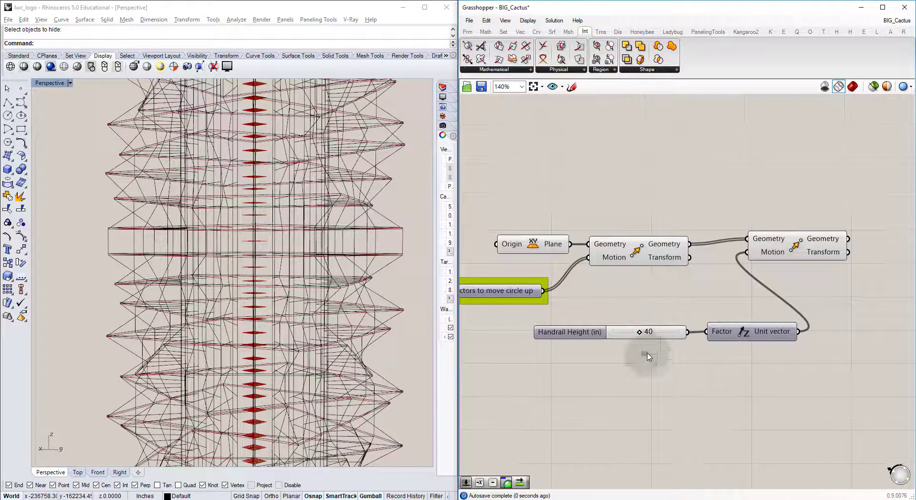
{"action": "left_click_drag", "start_coordinate": [646, 358], "coordinate": [614, 313]}
{"action": "key", "text": "ctrl+g"}
Move the set of colour-legend panels from above the script to below the new Move components.
{"action": "right_click_drag", "start_coordinate": [602, 314], "coordinate": [679, 315]}
{"action": "scroll", "coordinate": [679, 316], "scroll_direction": "down", "scroll_amount": 6}
{"action": "scroll", "coordinate": [658, 190], "scroll_direction": "up", "scroll_amount": 4}
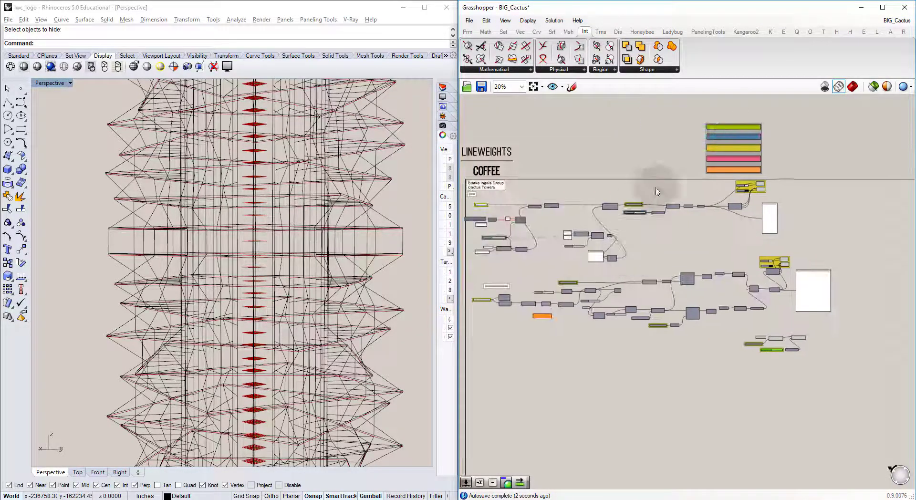
{"action": "scroll", "coordinate": [718, 145], "scroll_direction": "down", "scroll_amount": 2}
{"action": "left_click_drag", "start_coordinate": [718, 145], "coordinate": [750, 348]}
{"action": "scroll", "coordinate": [747, 369], "scroll_direction": "up", "scroll_amount": 3}
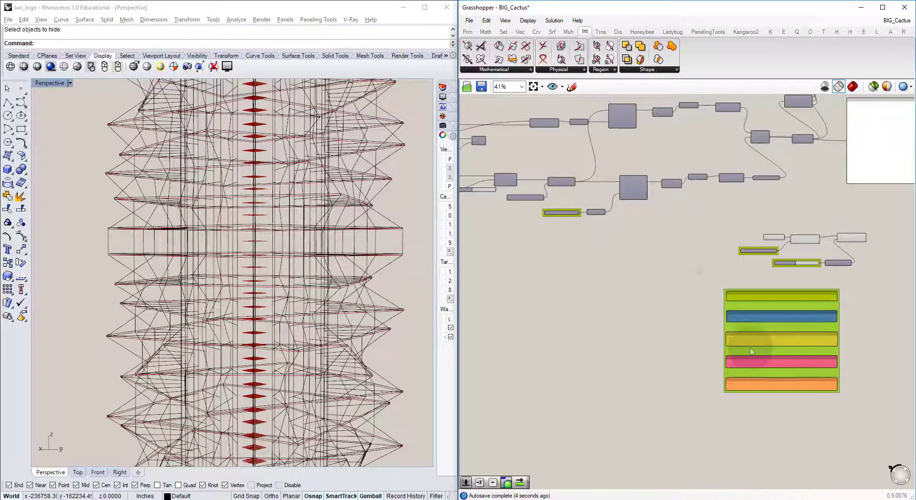
{"action": "left_click", "coordinate": [701, 267]}
Change the Handrail Height slider's group colour to the legend's blue for editable parameters.
{"action": "scroll", "coordinate": [783, 275], "scroll_direction": "up", "scroll_amount": 3}
{"action": "right_click_drag", "start_coordinate": [783, 275], "coordinate": [623, 256]}
{"action": "right_click", "coordinate": [623, 240]}
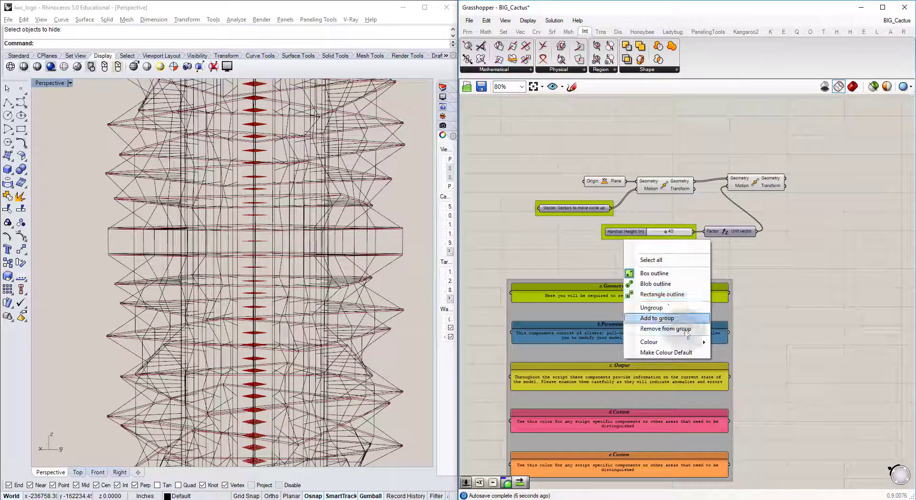
{"action": "mouse_move", "coordinate": [667, 342]}
{"action": "left_click_drag", "start_coordinate": [800, 479], "coordinate": [533, 337]}
{"action": "left_click", "coordinate": [513, 249]}
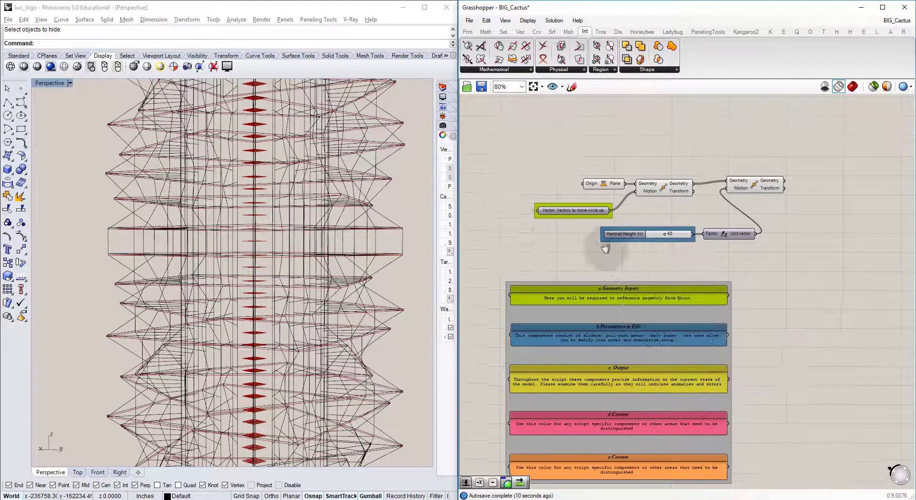
Turn off the preview of the first Move component so only the second Move's raised planes are drawn.
{"action": "right_click_drag", "start_coordinate": [679, 255], "coordinate": [548, 292]}
{"action": "scroll", "coordinate": [647, 213], "scroll_direction": "up", "scroll_amount": 4}
{"action": "left_click", "coordinate": [614, 227]}
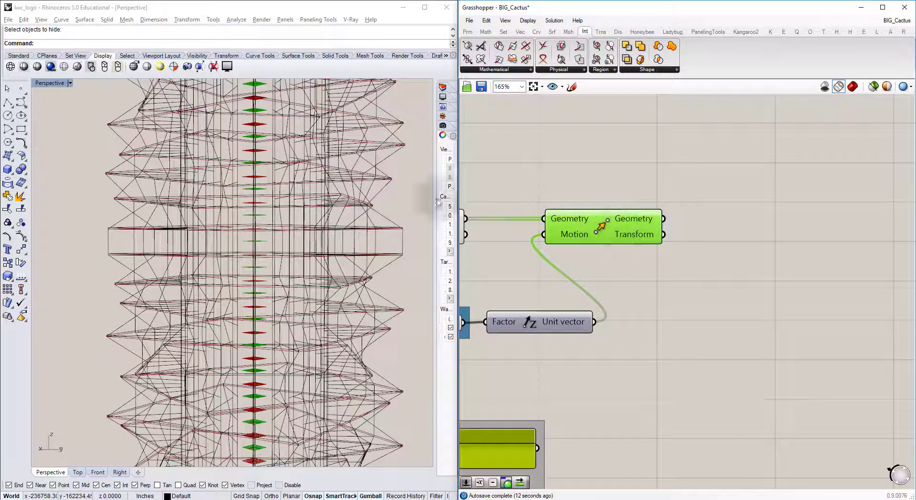
{"action": "right_click_drag", "start_coordinate": [553, 232], "coordinate": [656, 231]}
{"action": "left_click", "coordinate": [518, 213]}
{"action": "key", "text": "ctrl+q"}
{"action": "left_click", "coordinate": [534, 169]}
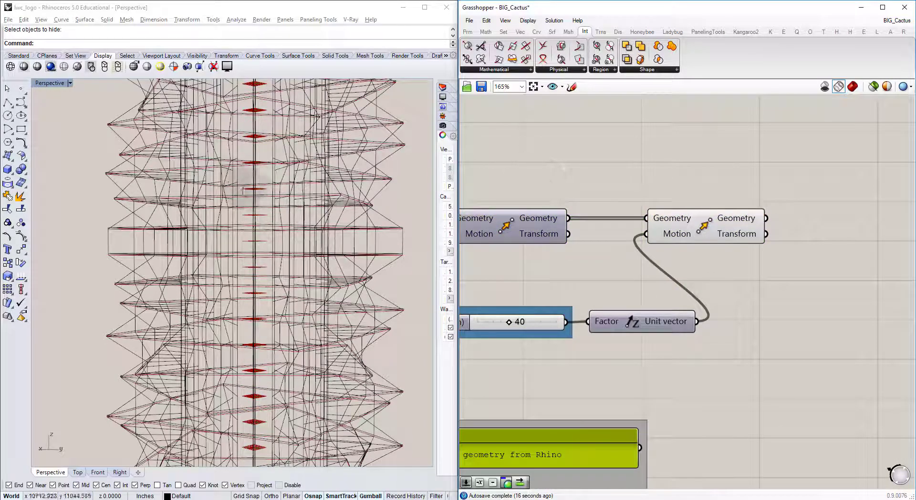
Set the Handrail Height slider to 30.
{"action": "right_click_drag", "start_coordinate": [291, 194], "coordinate": [261, 189]}
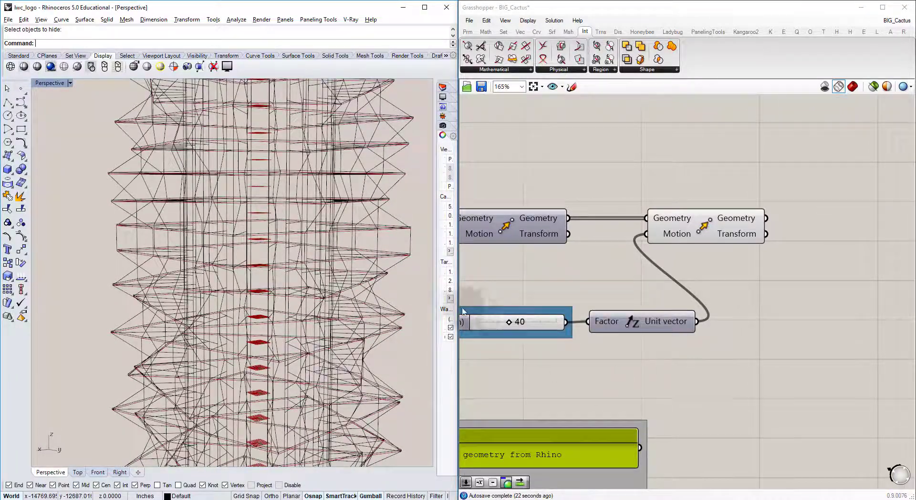
{"action": "scroll", "coordinate": [524, 325], "scroll_direction": "up", "scroll_amount": 3}
{"action": "mouse_move", "coordinate": [523, 329]}
{"action": "left_mouse_down"}
{"action": "mouse_move", "coordinate": [510, 329]}
{"action": "mouse_move", "coordinate": [530, 328]}
{"action": "left_mouse_up"}
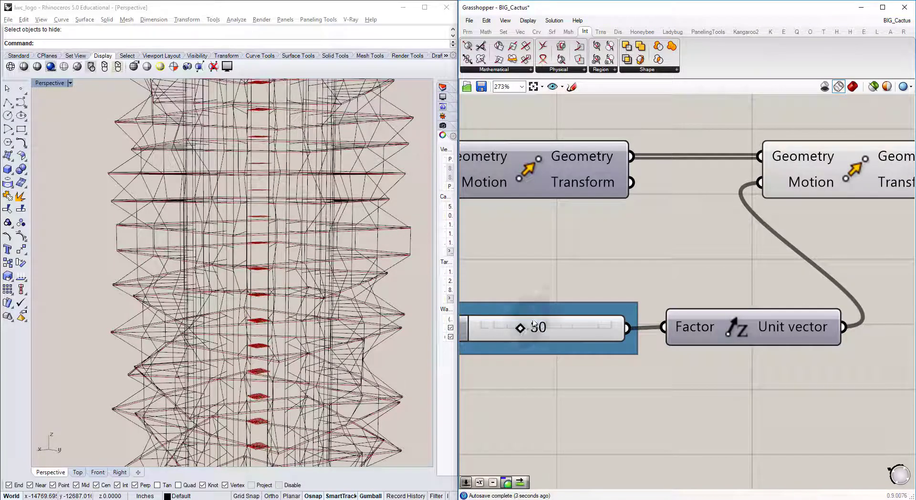
Add a Curve | Plane intersection component to the canvas above the two Move components.
{"action": "scroll", "coordinate": [630, 252], "scroll_direction": "down", "scroll_amount": 8}
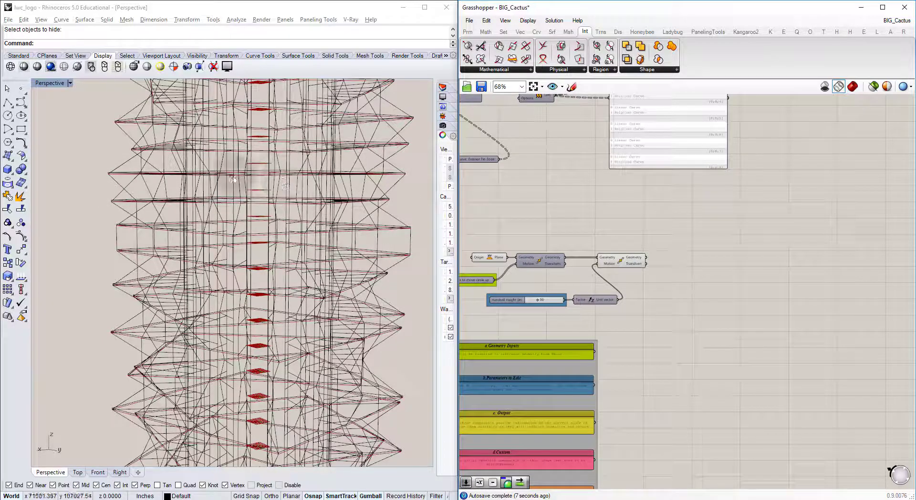
{"action": "right_click_drag", "start_coordinate": [586, 116], "coordinate": [592, 145]}
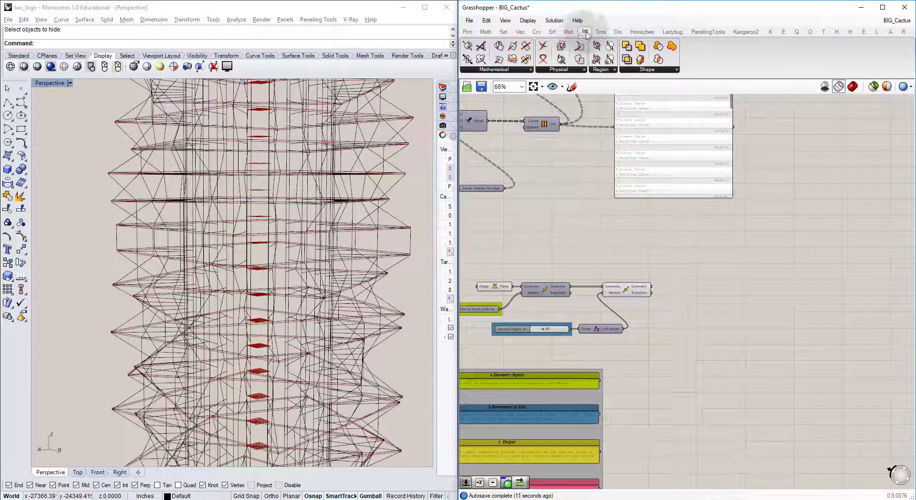
{"action": "left_click", "coordinate": [574, 70]}
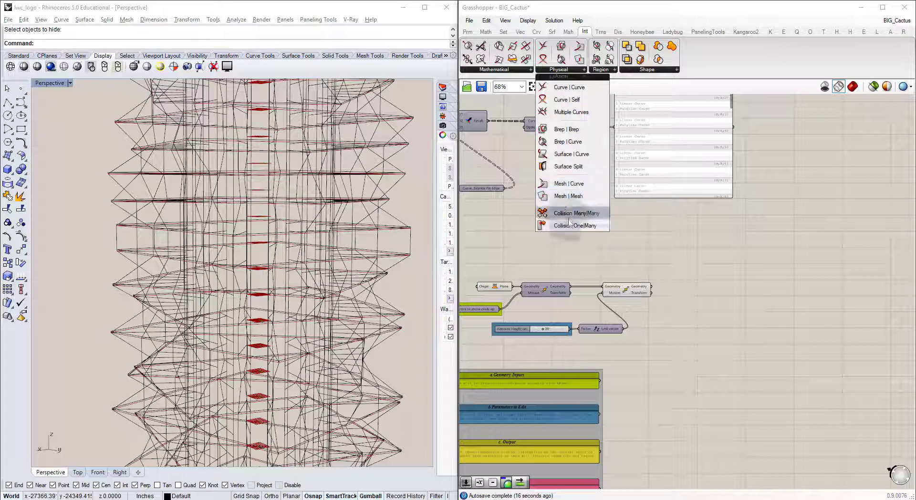
{"action": "left_click", "coordinate": [494, 70]}
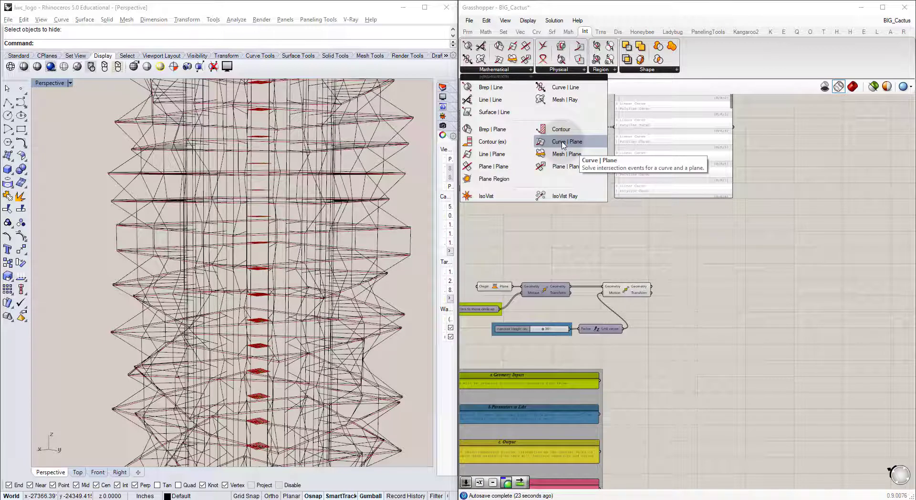
{"action": "left_click_drag", "start_coordinate": [562, 145], "coordinate": [653, 244]}
Place Curve | Plane beside the Exterior Fin Edge parameter, using that curve as Curve and the second Move's Geometry as Plane.
{"action": "right_click_drag", "start_coordinate": [489, 148], "coordinate": [548, 189]}
{"action": "scroll", "coordinate": [540, 229], "scroll_direction": "up", "scroll_amount": 3}
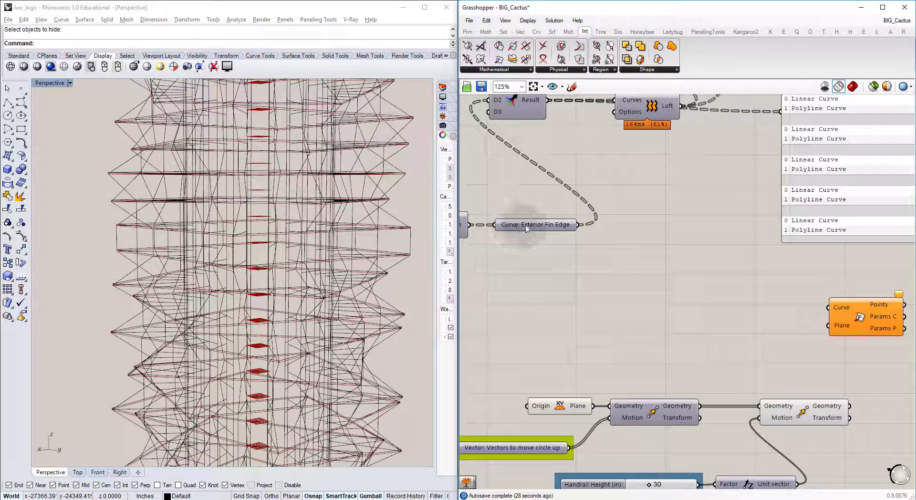
{"action": "left_click_drag", "start_coordinate": [605, 236], "coordinate": [838, 300]}
{"action": "left_click_drag", "start_coordinate": [697, 215], "coordinate": [709, 232]}
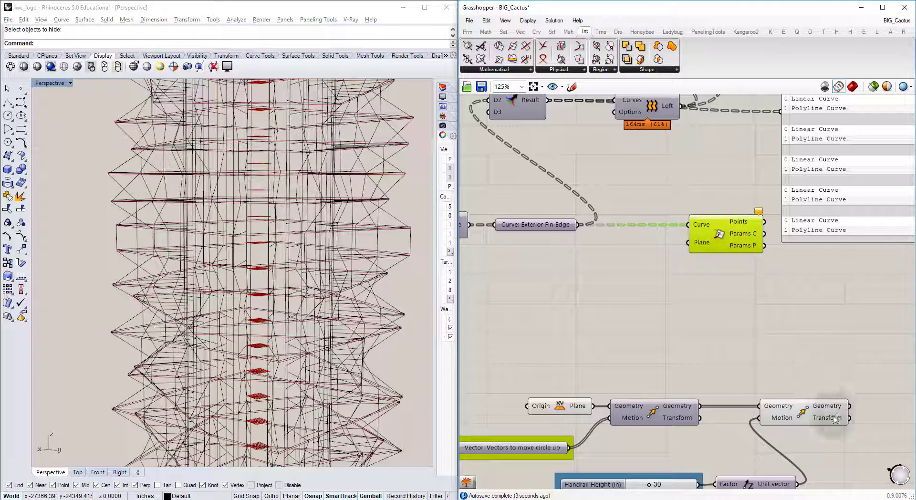
{"action": "left_click_drag", "start_coordinate": [843, 406], "coordinate": [688, 245]}
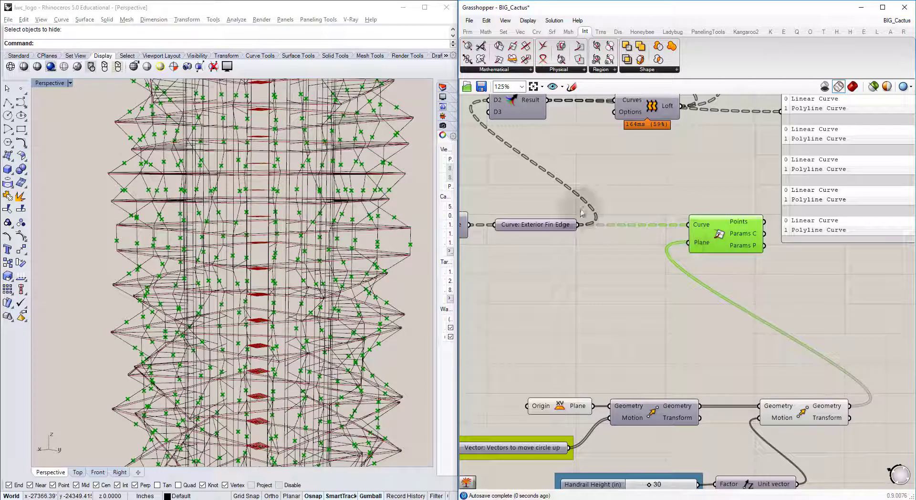
{"action": "mouse_move", "coordinate": [167, 204]}
{"action": "right_mouse_down"}
{"action": "mouse_move", "coordinate": [187, 202]}
{"action": "mouse_move", "coordinate": [178, 207]}
{"action": "right_mouse_up"}
{"action": "left_click", "coordinate": [629, 205]}
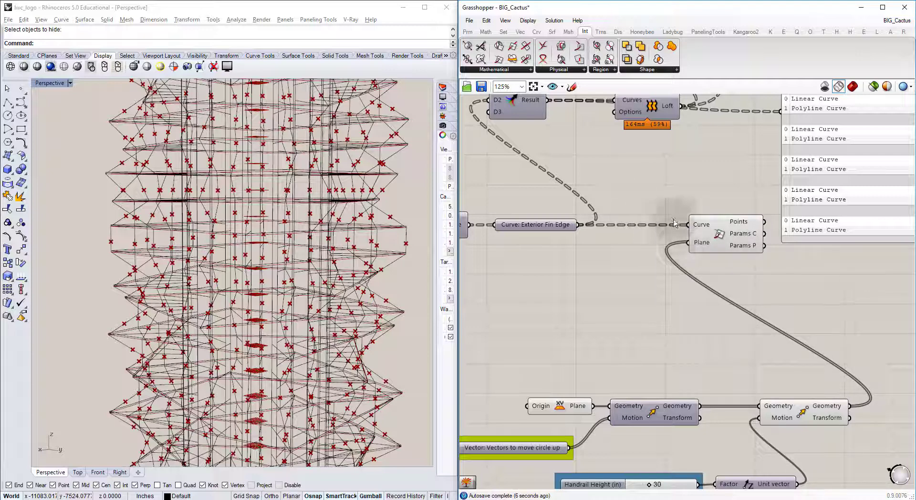
Attach a panel to the Exterior Fin Edge parameter and place it beside the Curve | Plane component.
{"action": "left_click_drag", "start_coordinate": [579, 225], "coordinate": [808, 274]}
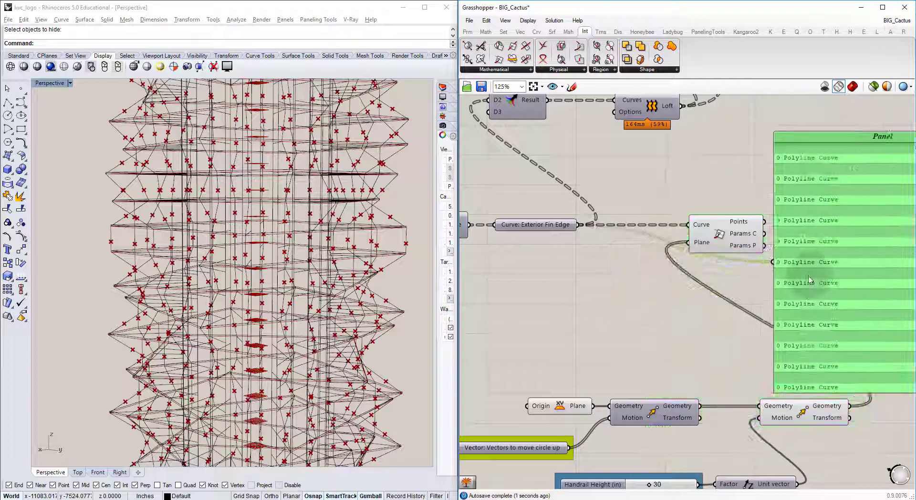
{"action": "right_click_drag", "start_coordinate": [792, 194], "coordinate": [653, 185]}
{"action": "left_click_drag", "start_coordinate": [653, 185], "coordinate": [669, 182]}
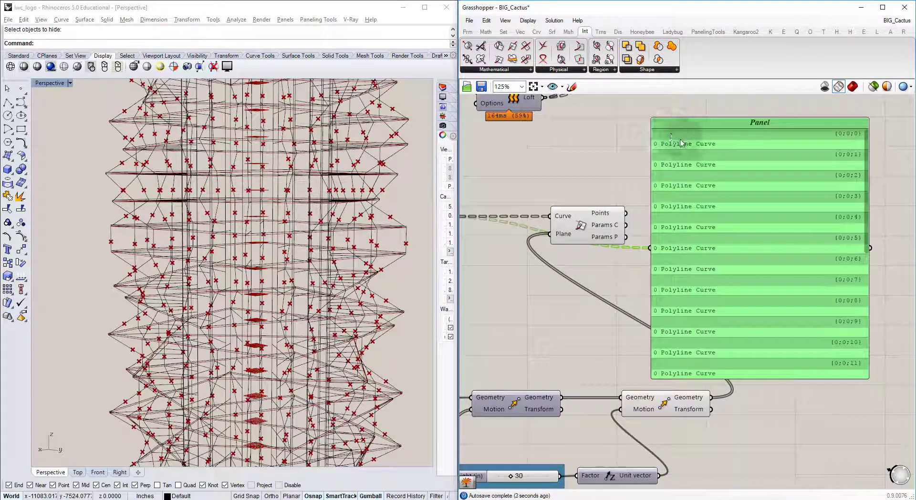
Duplicate the panel below the first one and connect it to the second Move's Geometry output to list the planes.
{"action": "left_click_drag", "start_coordinate": [693, 240], "coordinate": [803, 393]}
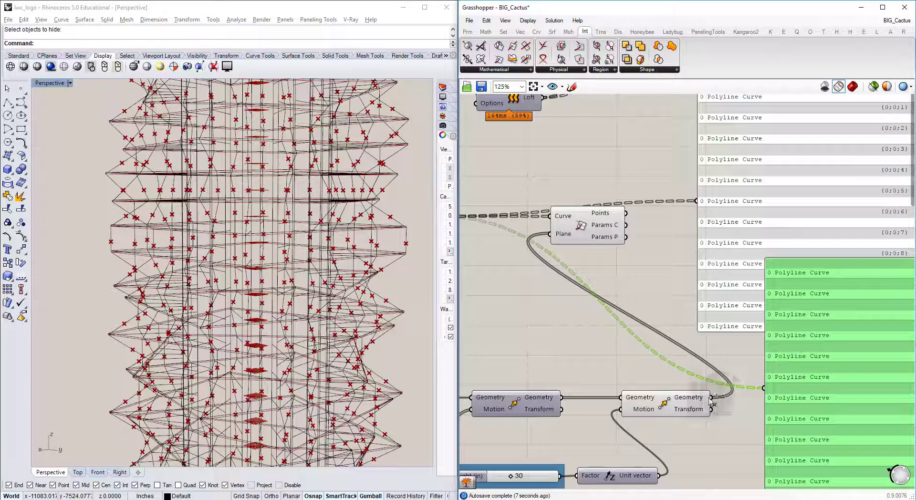
{"action": "left_click_drag", "start_coordinate": [748, 398], "coordinate": [765, 389]}
{"action": "right_click_drag", "start_coordinate": [793, 345], "coordinate": [628, 263]}
{"action": "scroll", "coordinate": [628, 263], "scroll_direction": "down", "scroll_amount": 2}
{"action": "left_click_drag", "start_coordinate": [638, 264], "coordinate": [629, 272]}
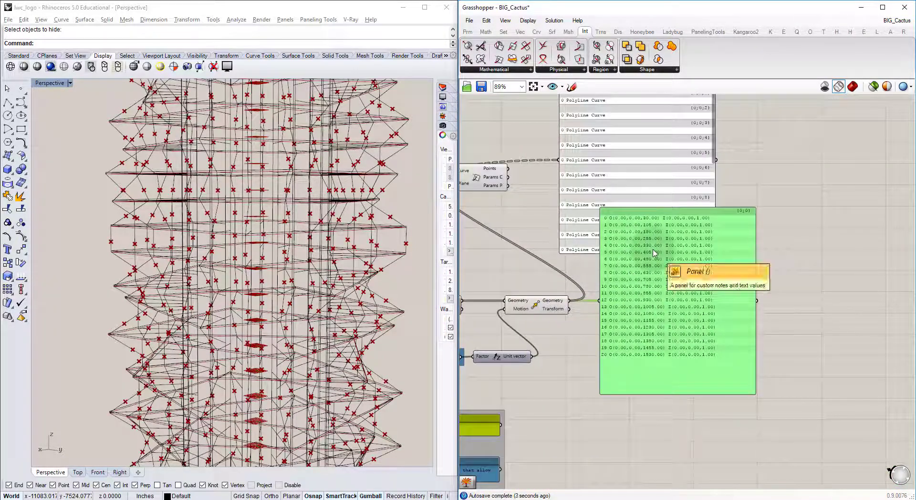
{"action": "right_click_drag", "start_coordinate": [634, 207], "coordinate": [644, 270]}
{"action": "right_click_drag", "start_coordinate": [536, 210], "coordinate": [543, 210]}
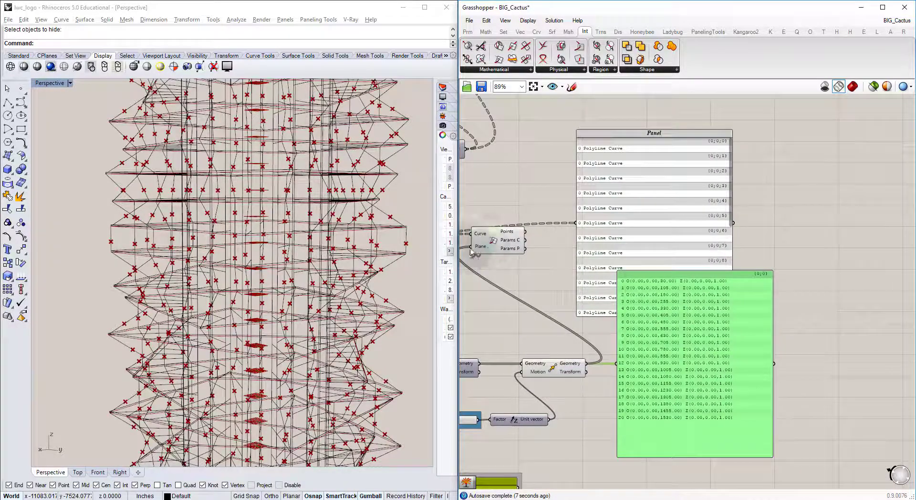
Move the planes panel and the Exterior Fin Edge panel farther away from the Curve | Plane component to free canvas space.
{"action": "left_click", "coordinate": [491, 235]}
{"action": "left_click", "coordinate": [498, 181]}
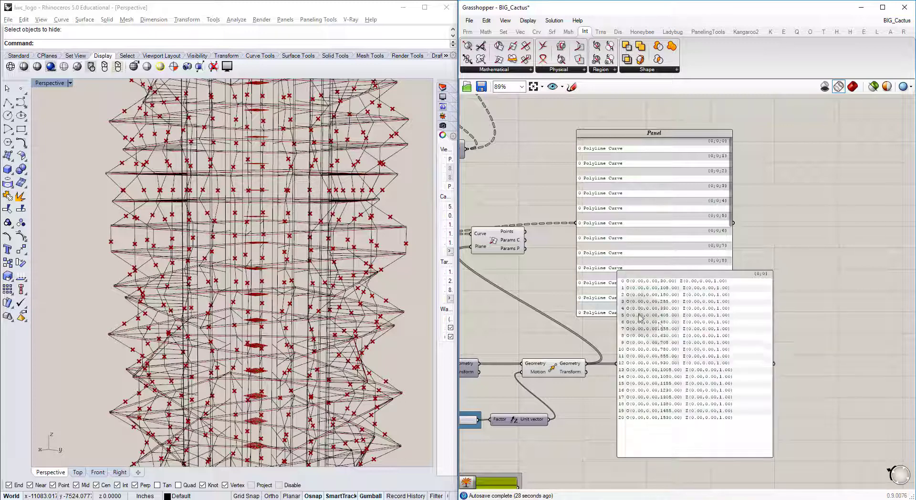
{"action": "right_click_drag", "start_coordinate": [341, 236], "coordinate": [314, 233]}
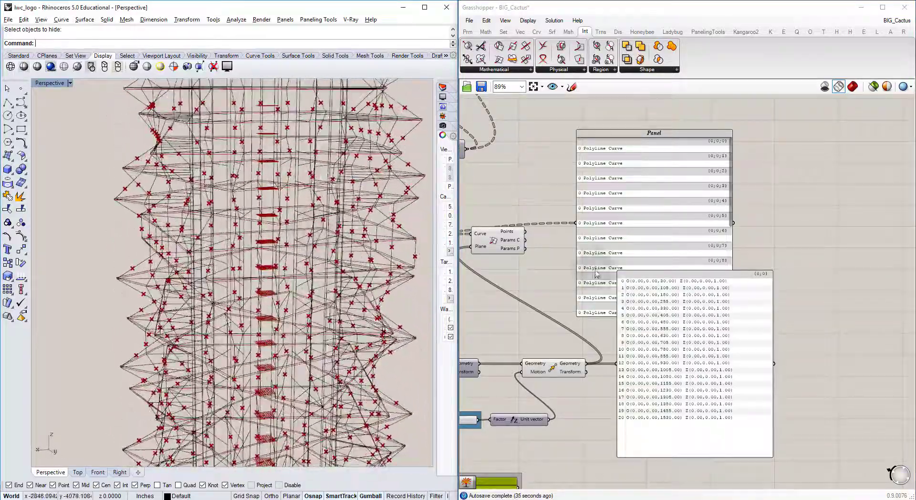
{"action": "left_click_drag", "start_coordinate": [695, 356], "coordinate": [833, 398]}
{"action": "left_click", "coordinate": [566, 181]}
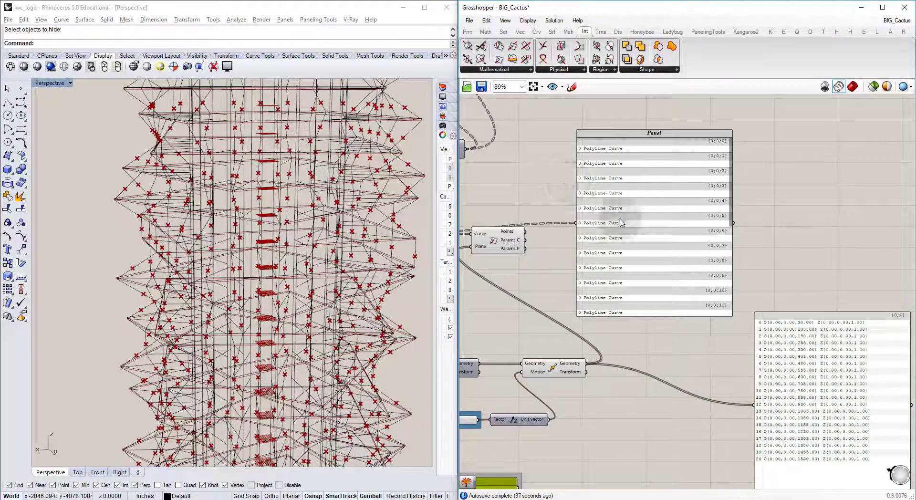
{"action": "left_click_drag", "start_coordinate": [632, 224], "coordinate": [826, 229]}
{"action": "left_click", "coordinate": [682, 253]}
{"action": "right_click_drag", "start_coordinate": [563, 229], "coordinate": [622, 254]}
Add a PolyLine component and place it beside the Curve | Plane component.
{"action": "double_click", "coordinate": [619, 228]}
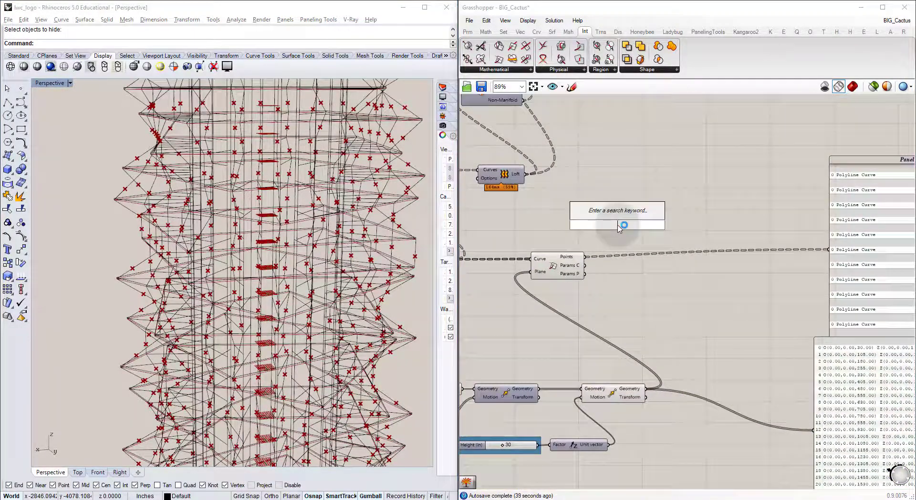
{"action": "type", "text": "polyli"}
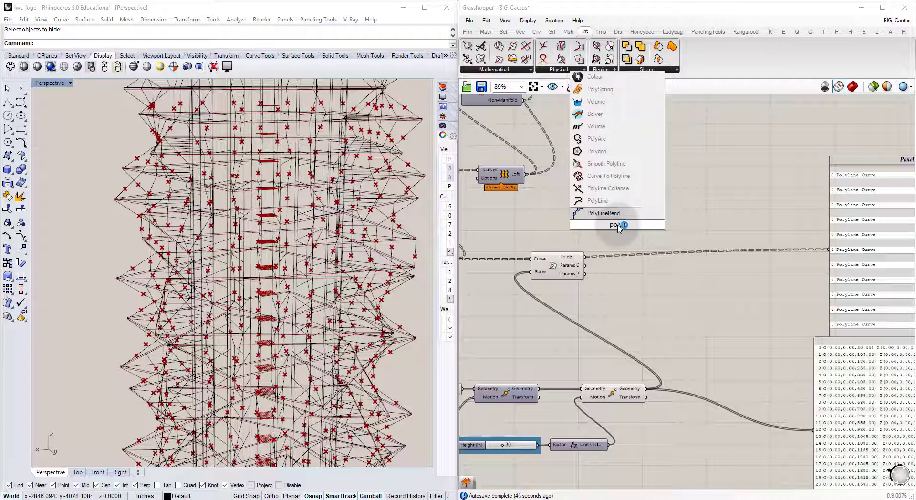
{"action": "type", "text": "ne"}
{"action": "left_click", "coordinate": [610, 212]}
{"action": "left_click_drag", "start_coordinate": [628, 231], "coordinate": [659, 275]}
Check the Curve | Plane intersection points in the viewport and connect its Points output to the PolyLine's Vertices.
{"action": "left_click", "coordinate": [611, 220]}
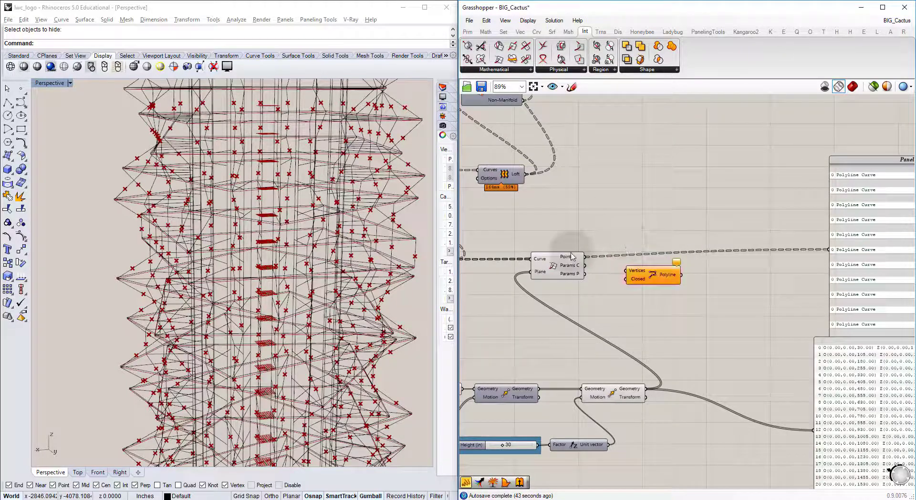
{"action": "left_click", "coordinate": [570, 257]}
{"action": "scroll", "coordinate": [572, 252], "scroll_direction": "up", "scroll_amount": 2}
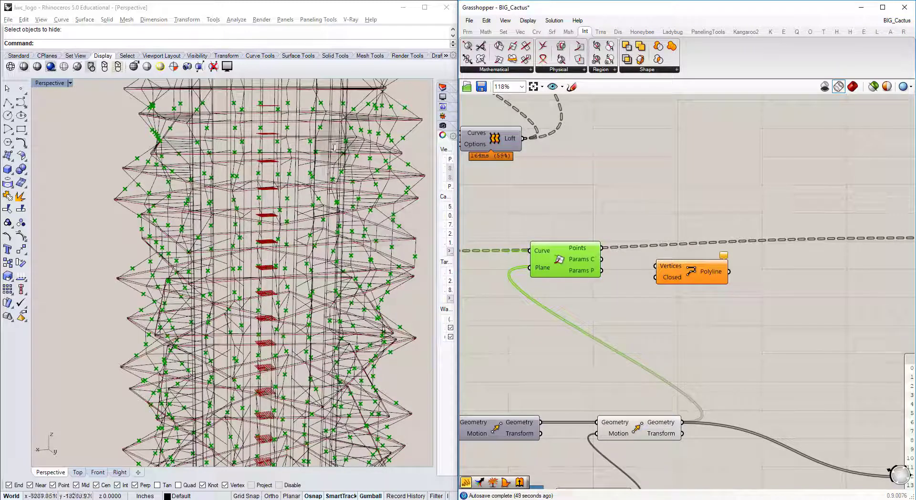
{"action": "left_click", "coordinate": [129, 221]}
{"action": "left_click", "coordinate": [591, 225]}
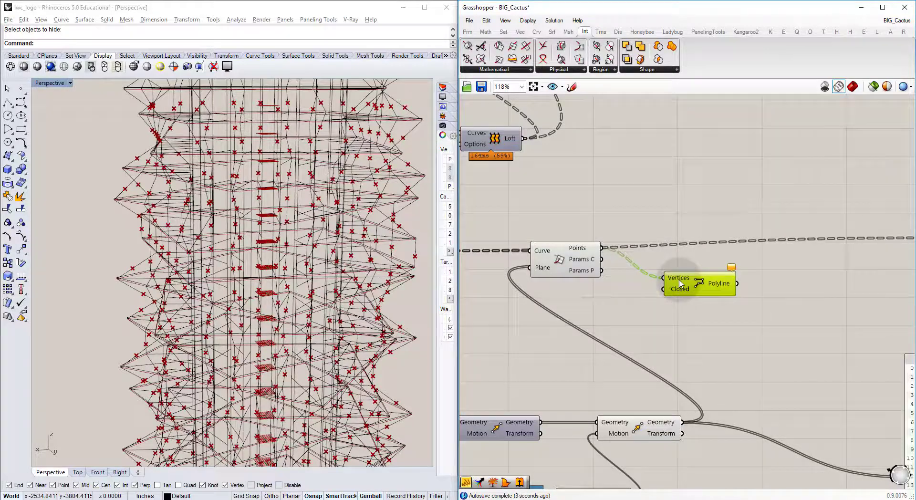
Copy the Trim Tree and Flip Matrix components from the chain feeding Exterior Fin Edge and place the copies beside Curve | Plane.
{"action": "right_click_drag", "start_coordinate": [680, 283], "coordinate": [587, 260]}
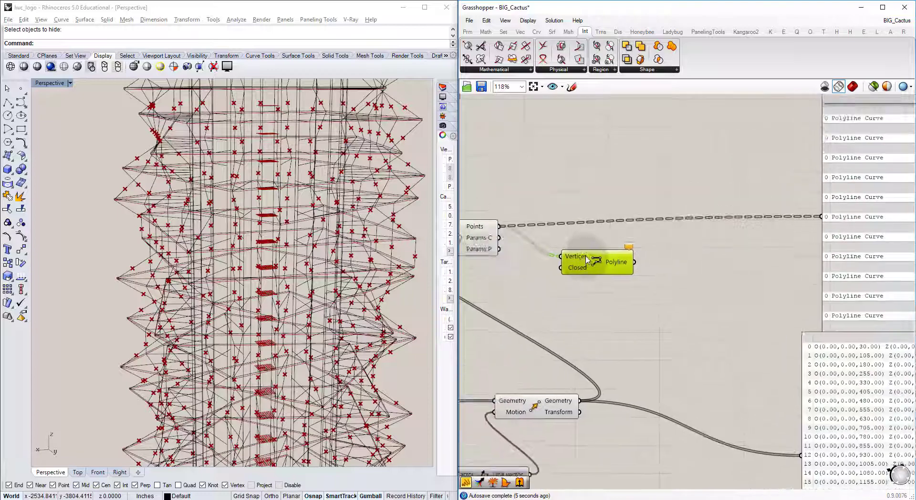
{"action": "scroll", "coordinate": [587, 260], "scroll_direction": "down", "scroll_amount": 2}
{"action": "right_click_drag", "start_coordinate": [571, 193], "coordinate": [649, 260]}
{"action": "right_click_drag", "start_coordinate": [564, 298], "coordinate": [646, 249]}
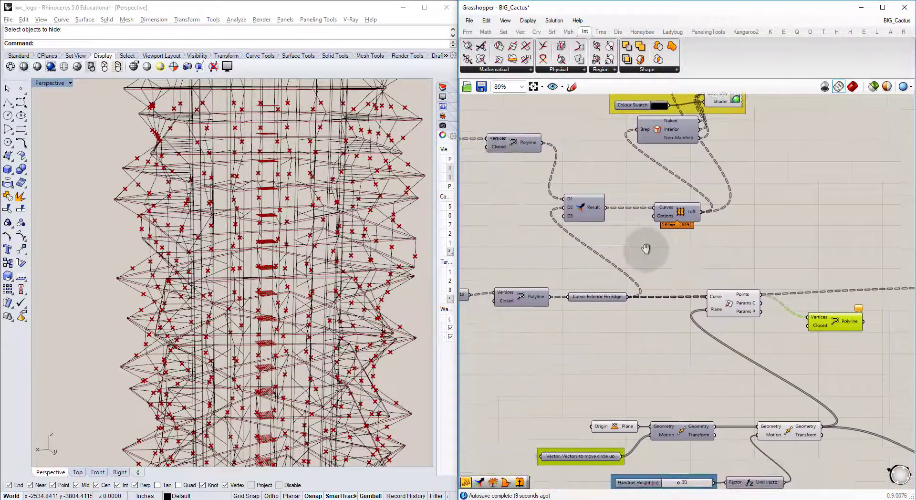
{"action": "scroll", "coordinate": [646, 248], "scroll_direction": "down", "scroll_amount": 1}
{"action": "right_click_drag", "start_coordinate": [483, 266], "coordinate": [613, 242]}
{"action": "scroll", "coordinate": [596, 273], "scroll_direction": "up", "scroll_amount": 2}
{"action": "scroll", "coordinate": [550, 277], "scroll_direction": "up", "scroll_amount": 2}
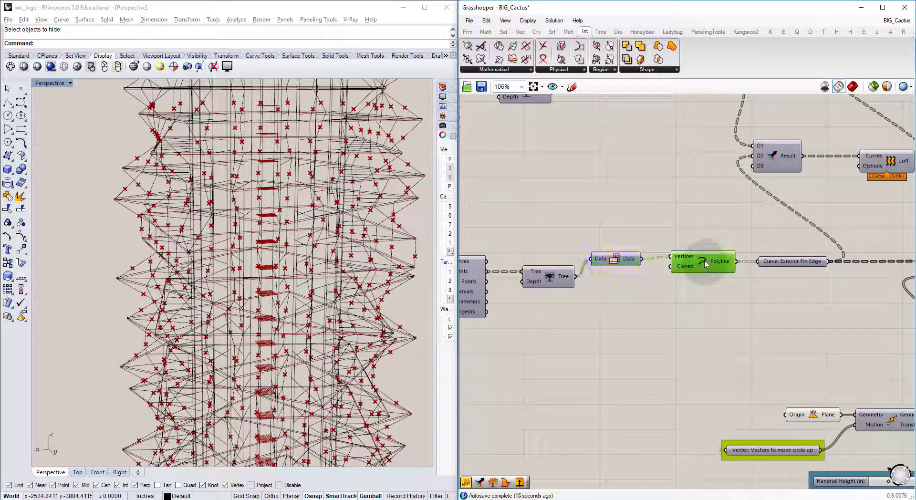
{"action": "left_click", "coordinate": [681, 227]}
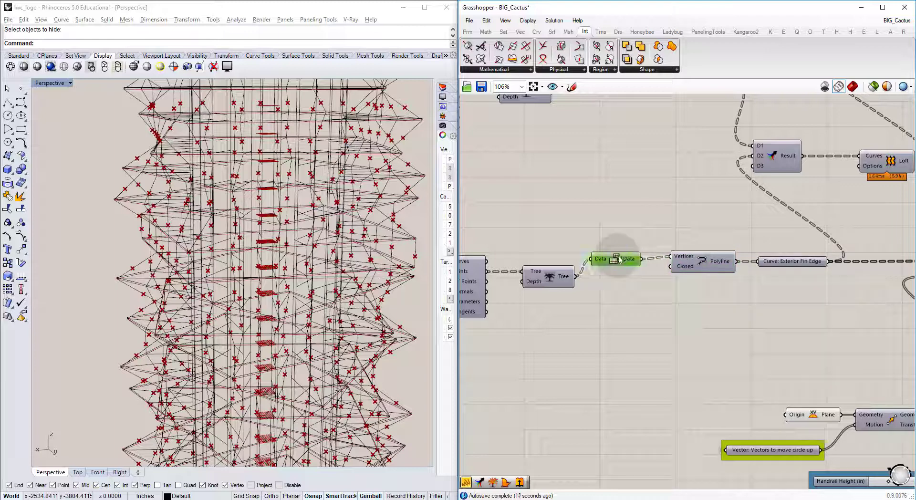
{"action": "left_click_drag", "start_coordinate": [639, 302], "coordinate": [515, 232]}
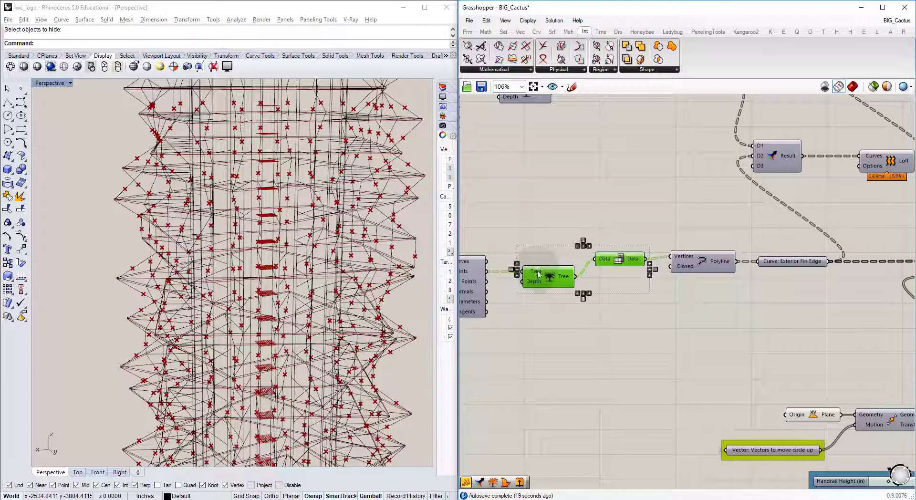
{"action": "scroll", "coordinate": [538, 273], "scroll_direction": "down", "scroll_amount": 5}
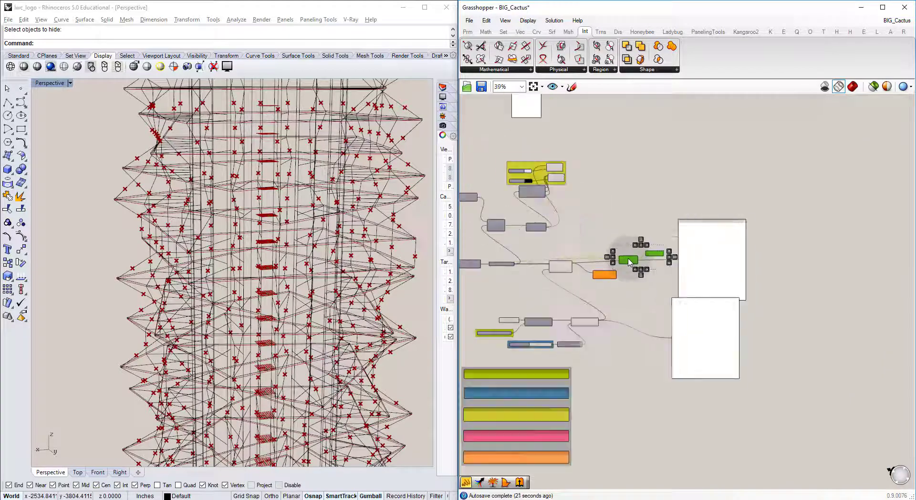
{"action": "scroll", "coordinate": [604, 250], "scroll_direction": "up", "scroll_amount": 4}
{"action": "left_click_drag", "start_coordinate": [628, 258], "coordinate": [578, 271]}
{"action": "left_click", "coordinate": [551, 199]}
Route the intersection Points through the copied Trim Tree into the PolyLine's Vertices and preview only the selected polylines.
{"action": "scroll", "coordinate": [541, 264], "scroll_direction": "up", "scroll_amount": 2}
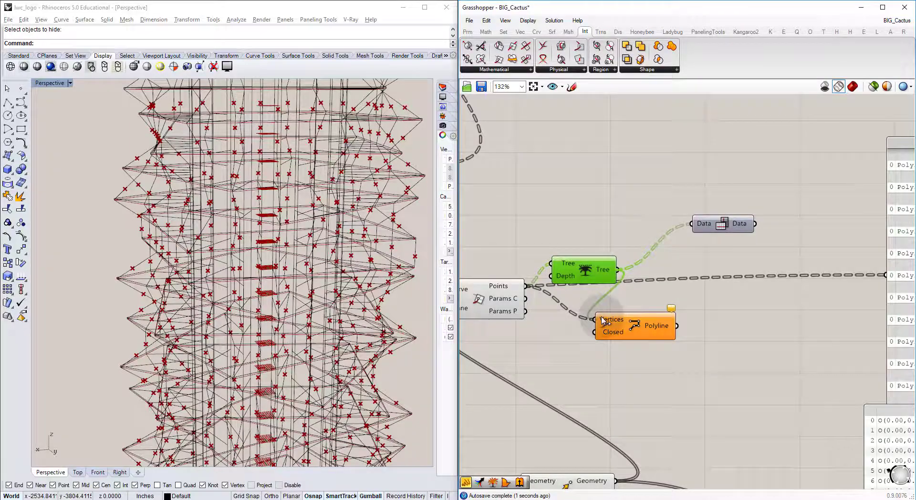
{"action": "left_click_drag", "start_coordinate": [601, 321], "coordinate": [658, 312]}
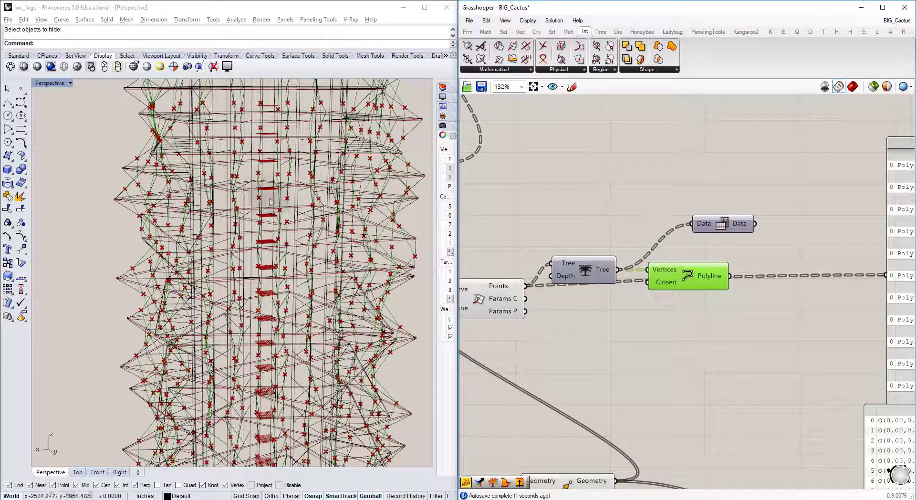
{"action": "right_click_drag", "start_coordinate": [319, 200], "coordinate": [380, 192]}
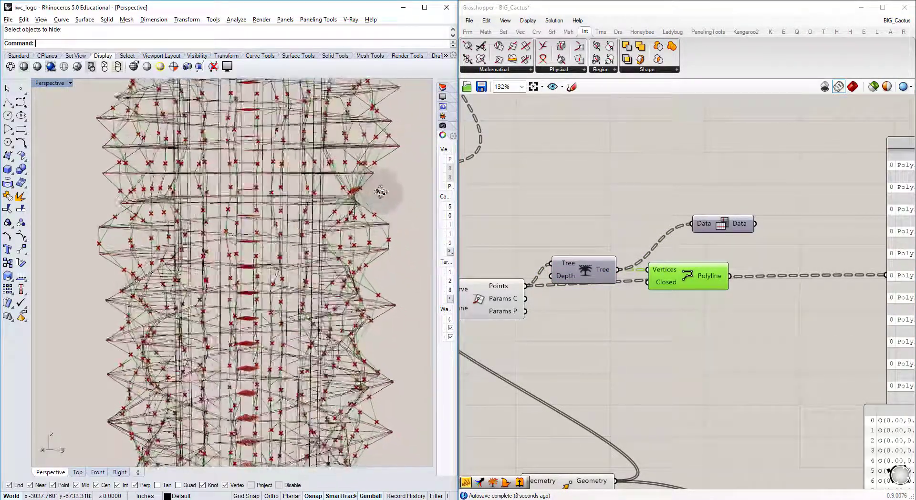
{"action": "left_click", "coordinate": [873, 86]}
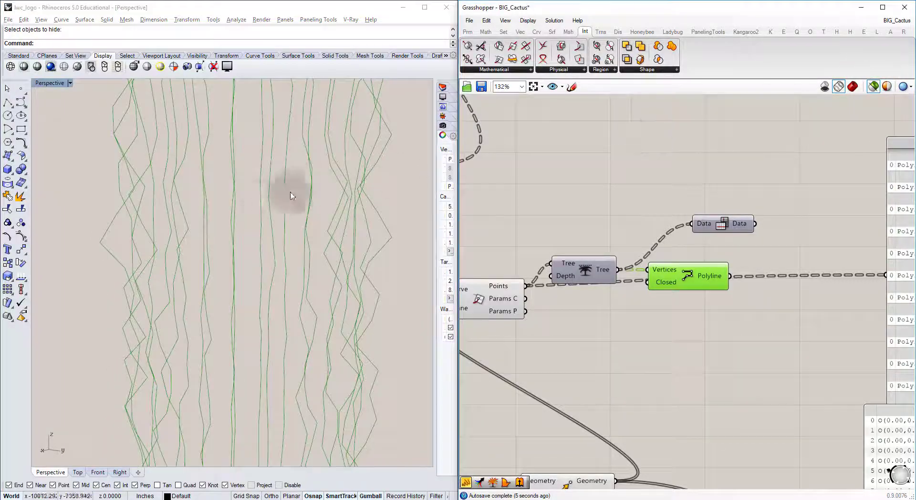
{"action": "right_click_drag", "start_coordinate": [291, 195], "coordinate": [251, 220]}
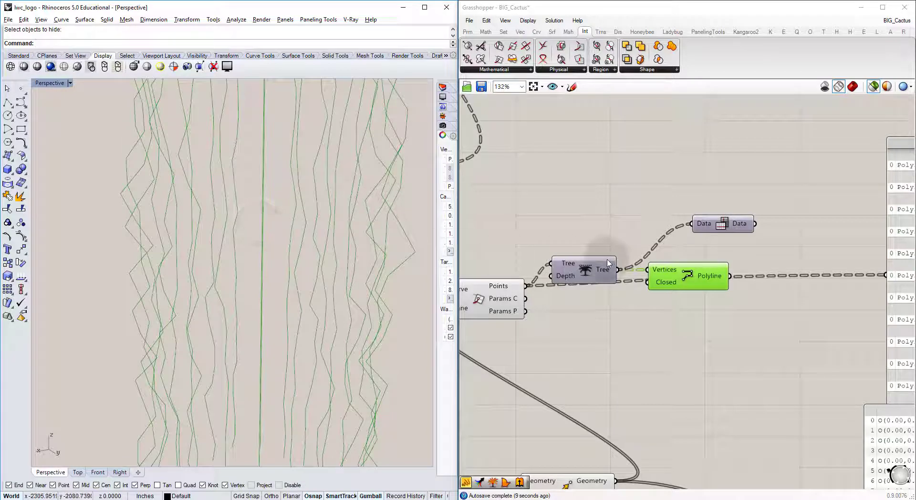
Insert the Flip Matrix between Trim Tree and PolyLine so the polylines run horizontally around each floor.
{"action": "left_click_drag", "start_coordinate": [680, 284], "coordinate": [805, 284]}
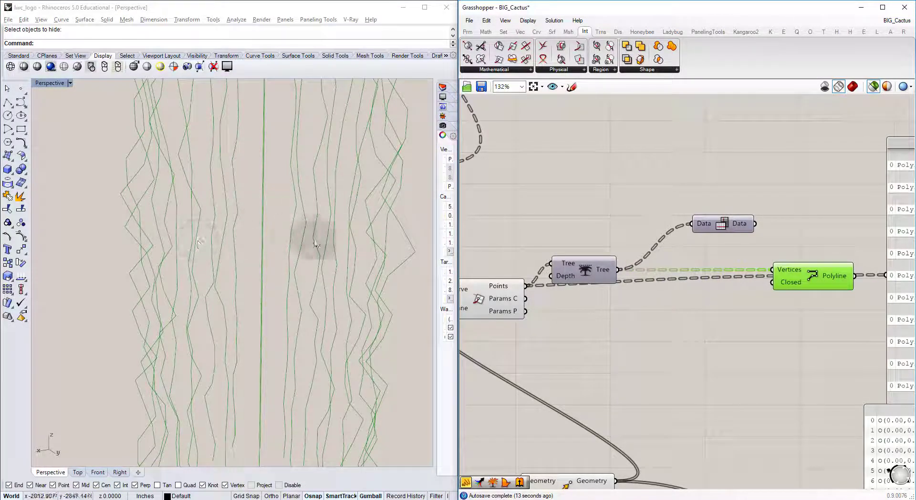
{"action": "left_click_drag", "start_coordinate": [721, 224], "coordinate": [684, 246]}
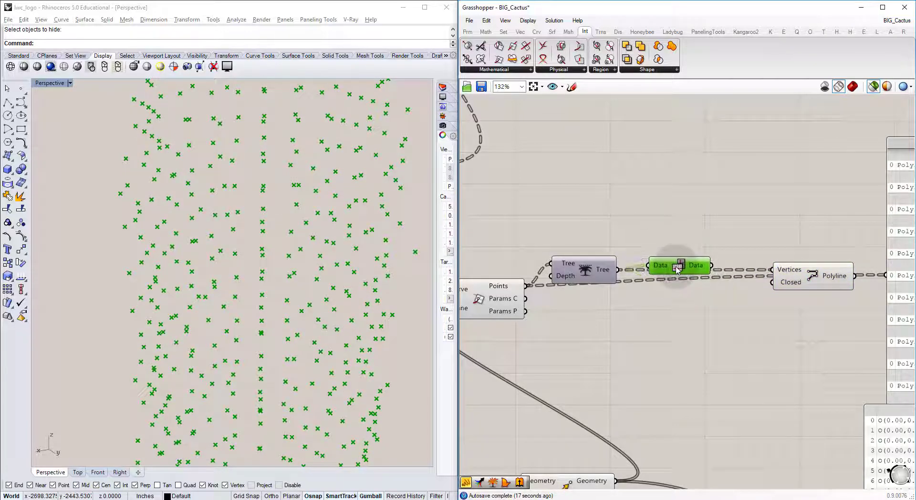
{"action": "left_click", "coordinate": [591, 274]}
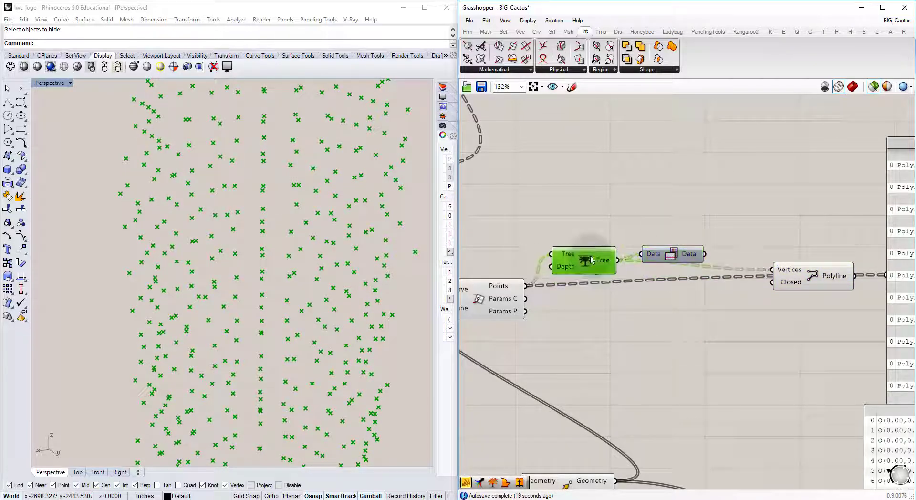
{"action": "left_click", "coordinate": [630, 219]}
{"action": "left_click_drag", "start_coordinate": [705, 254], "coordinate": [779, 252]}
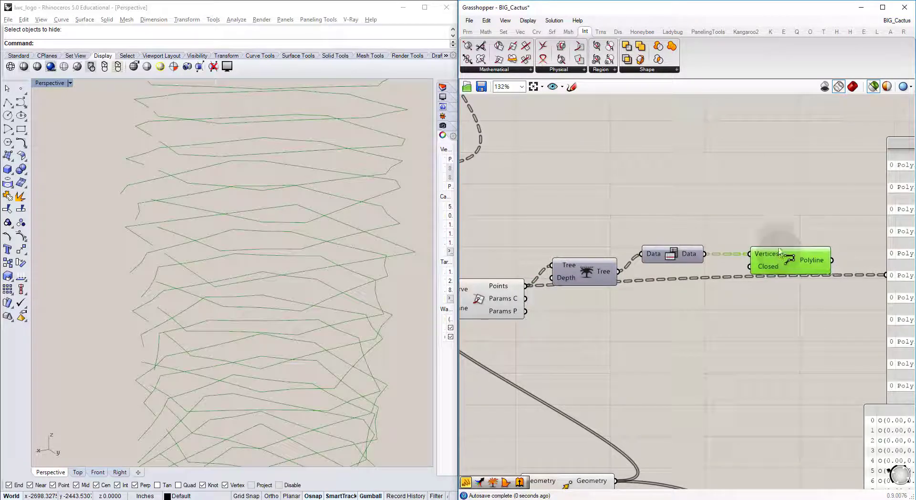
{"action": "mouse_move", "coordinate": [204, 218]}
{"action": "right_mouse_down"}
{"action": "mouse_move", "coordinate": [372, 204]}
{"action": "mouse_move", "coordinate": [321, 215]}
{"action": "mouse_move", "coordinate": [213, 202]}
{"action": "mouse_move", "coordinate": [196, 218]}
{"action": "mouse_move", "coordinate": [122, 218]}
{"action": "mouse_move", "coordinate": [205, 190]}
{"action": "mouse_move", "coordinate": [198, 210]}
{"action": "right_mouse_up"}
{"action": "right_click_drag", "start_coordinate": [208, 242], "coordinate": [249, 254]}
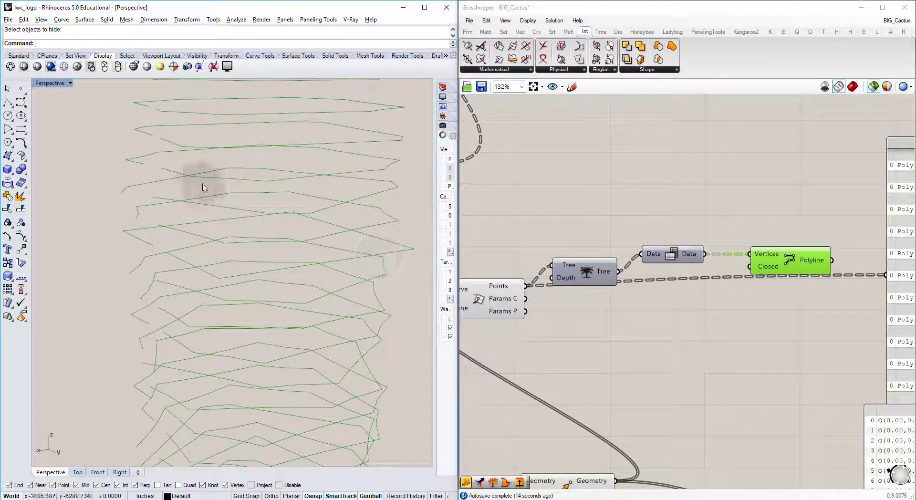
{"action": "right_click_drag", "start_coordinate": [158, 248], "coordinate": [157, 245]}
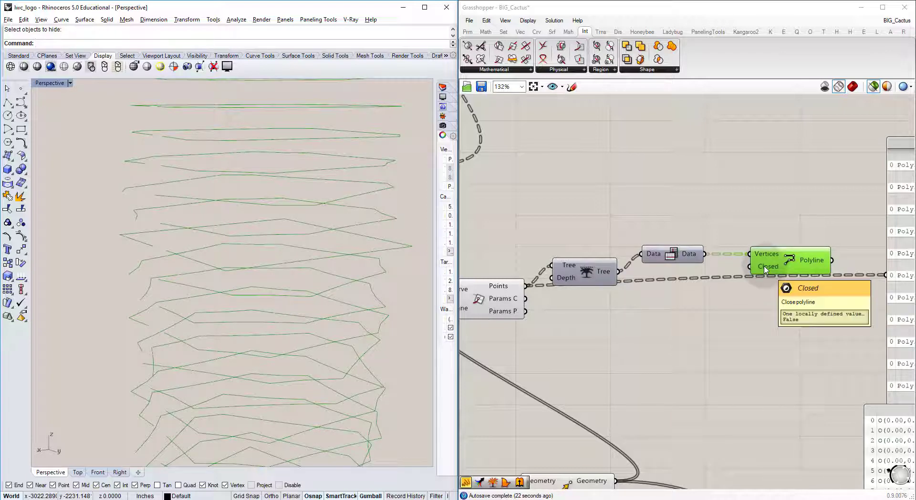
Add a Boolean Toggle set to True and connect it to the PolyLine's Closed input to close the floor outlines.
{"action": "double_click", "coordinate": [722, 302]}
{"action": "type", "text": "bool"}
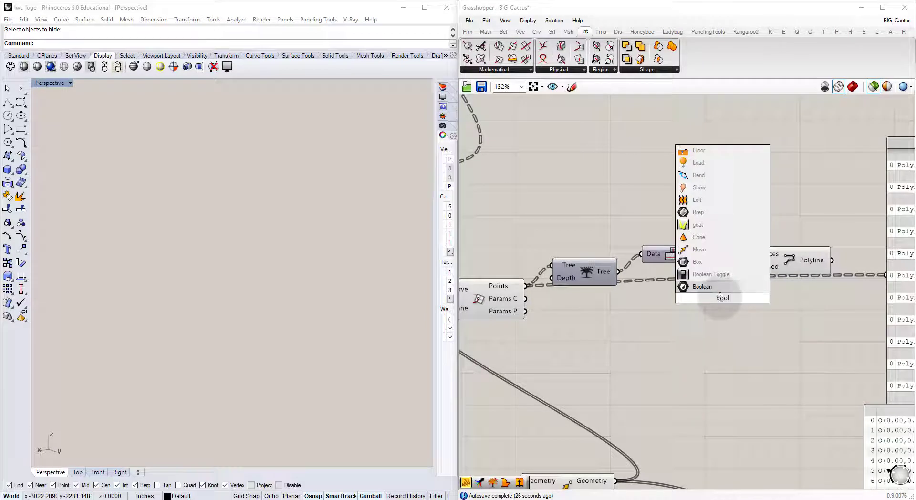
{"action": "left_click", "coordinate": [716, 279]}
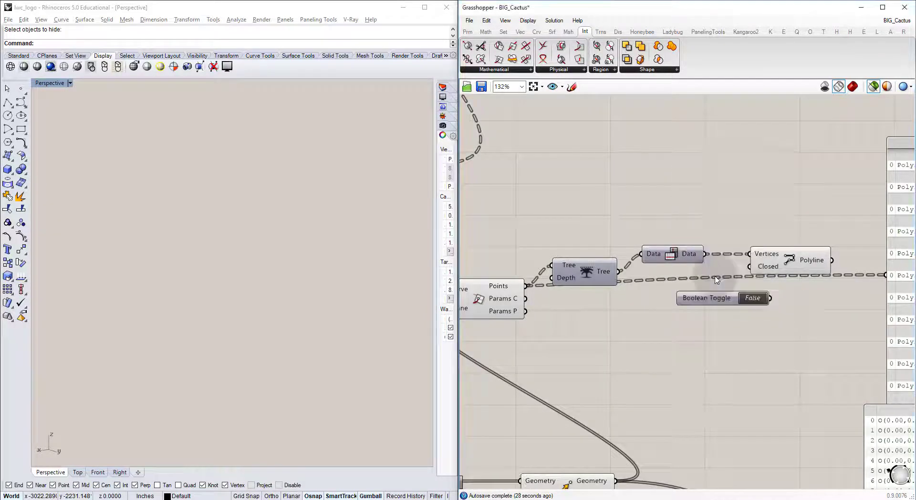
{"action": "left_click", "coordinate": [795, 262]}
{"action": "right_click_drag", "start_coordinate": [201, 229], "coordinate": [115, 231]}
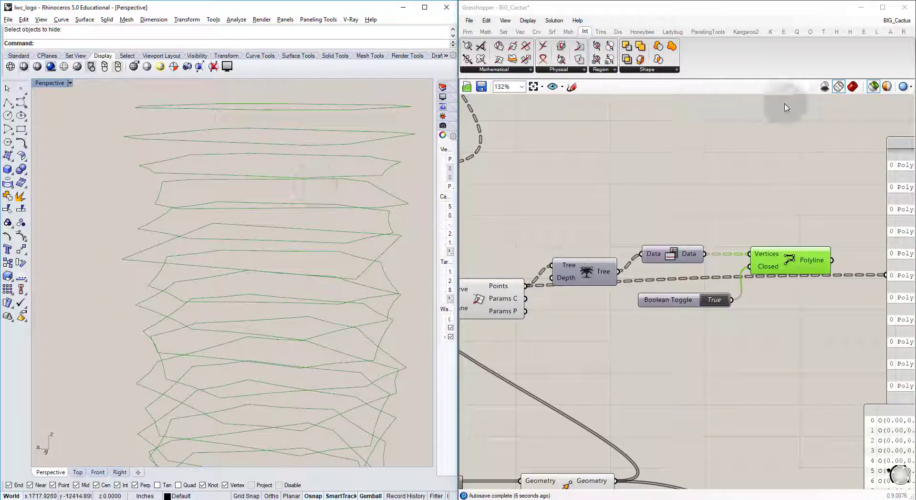
Turn off the selected-only preview and view the entire tower in the viewport.
{"action": "left_click", "coordinate": [873, 86]}
{"action": "left_click", "coordinate": [769, 154]}
{"action": "right_click_drag", "start_coordinate": [312, 228], "coordinate": [313, 227]}
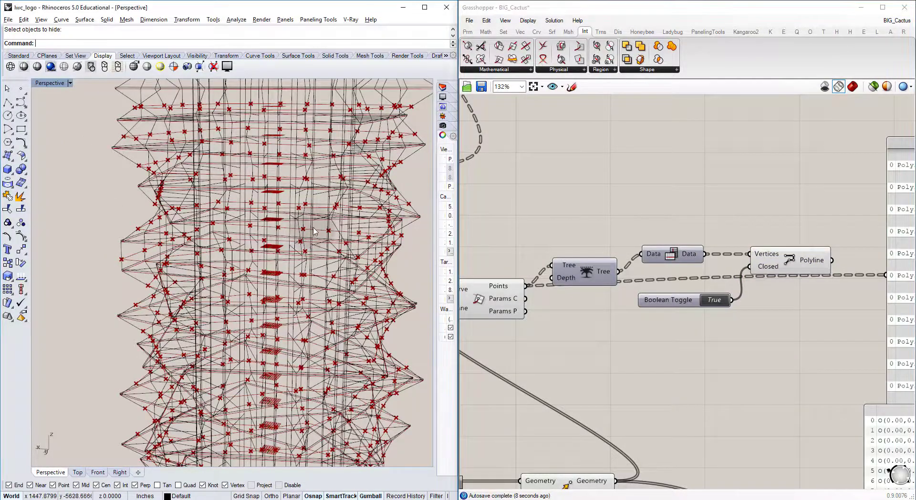
{"action": "scroll", "coordinate": [314, 231], "scroll_direction": "down", "scroll_amount": 5}
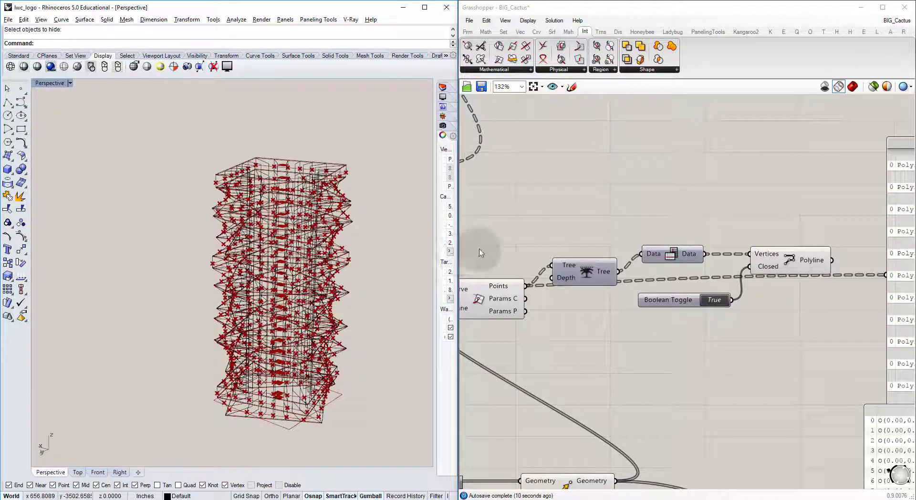
Hide the previews of the Curve | Plane, second Move and XY Plane components.
{"action": "right_click_drag", "start_coordinate": [477, 261], "coordinate": [556, 234]}
{"action": "left_click", "coordinate": [577, 287]}
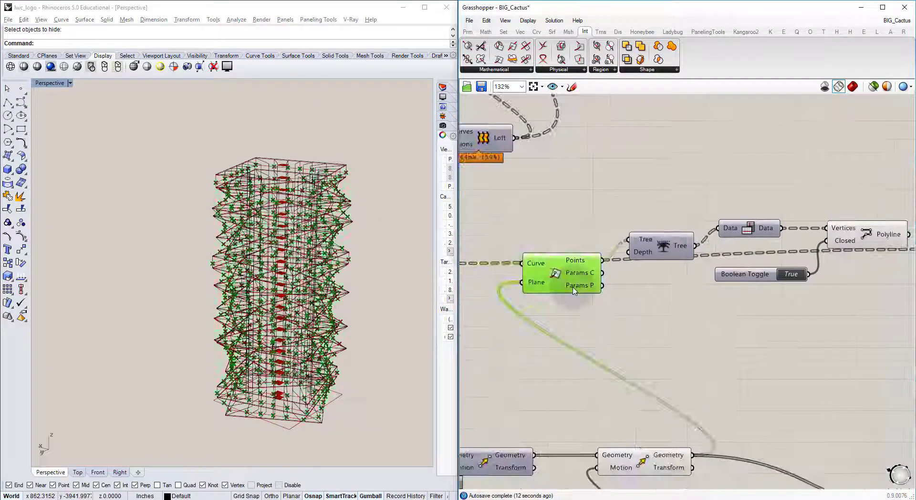
{"action": "key", "text": "ctrl+q"}
{"action": "right_click_drag", "start_coordinate": [689, 487], "coordinate": [678, 401]}
{"action": "left_click_drag", "start_coordinate": [681, 404], "coordinate": [602, 334]}
{"action": "key", "text": "ctrl+q"}
{"action": "scroll", "coordinate": [615, 308], "scroll_direction": "down", "scroll_amount": 6}
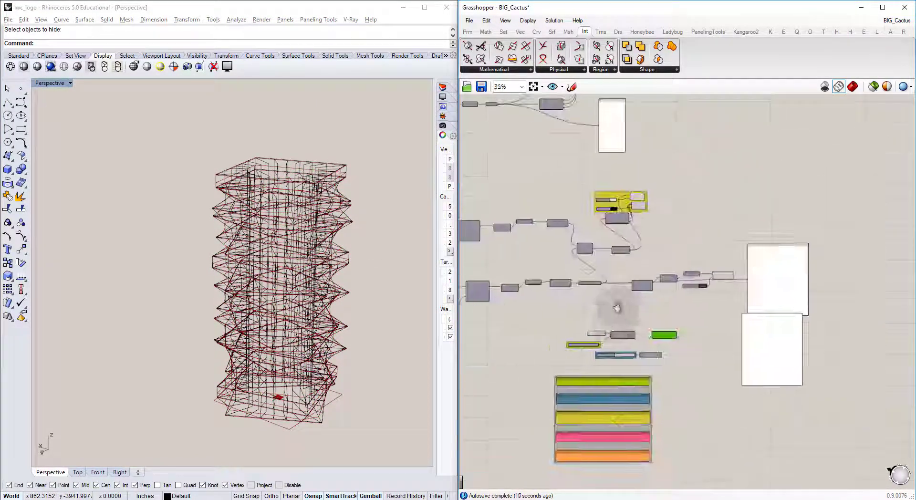
{"action": "right_click_drag", "start_coordinate": [616, 308], "coordinate": [697, 300]}
{"action": "left_click", "coordinate": [679, 323]}
{"action": "key", "text": "ctrl+q"}
Switch the Grasshopper geometry preview to shaded mode.
{"action": "scroll", "coordinate": [729, 207], "scroll_direction": "up", "scroll_amount": 3}
{"action": "left_click_drag", "start_coordinate": [737, 219], "coordinate": [709, 170]}
{"action": "left_click", "coordinate": [852, 86]}
{"action": "left_click", "coordinate": [834, 160]}
{"action": "scroll", "coordinate": [642, 286], "scroll_direction": "down", "scroll_amount": 5}
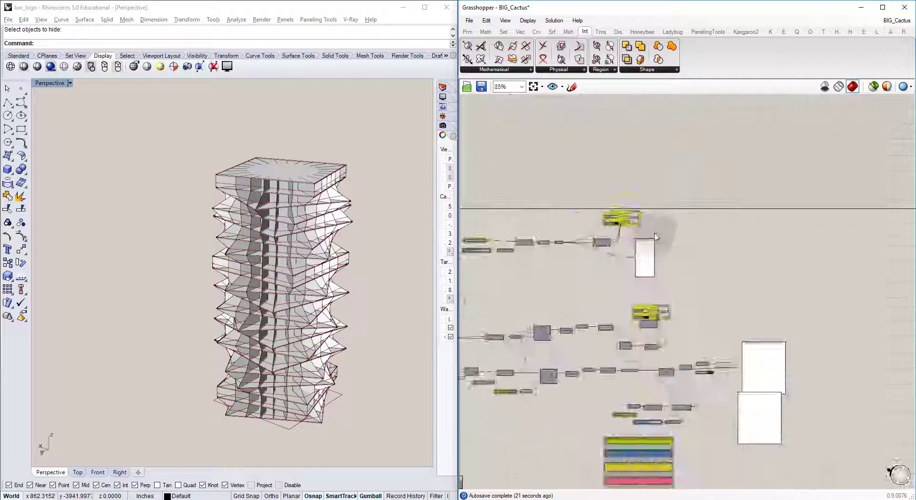
Hide the previews of the components in the two yellow Custom Preview groups for the slabs and fins.
{"action": "scroll", "coordinate": [637, 223], "scroll_direction": "up", "scroll_amount": 4}
{"action": "left_click_drag", "start_coordinate": [656, 229], "coordinate": [637, 205]}
{"action": "key", "text": "ctrl+q"}
{"action": "left_click", "coordinate": [688, 228]}
{"action": "right_click_drag", "start_coordinate": [703, 385], "coordinate": [691, 343]}
{"action": "left_click_drag", "start_coordinate": [702, 373], "coordinate": [684, 344]}
{"action": "key", "text": "ctrl+q"}
{"action": "left_click", "coordinate": [544, 272]}
Enable the preview of the Exterior Fin Edge curve parameter.
{"action": "right_click_drag", "start_coordinate": [678, 452], "coordinate": [625, 234]}
{"action": "scroll", "coordinate": [639, 356], "scroll_direction": "up", "scroll_amount": 3}
{"action": "left_click", "coordinate": [549, 274]}
{"action": "key", "text": "ctrl+q"}
{"action": "left_click", "coordinate": [540, 253]}
Examine how the exterior fin edge curves run between floors along the tower's folded facade.
{"action": "right_click_drag", "start_coordinate": [296, 248], "coordinate": [274, 218]}
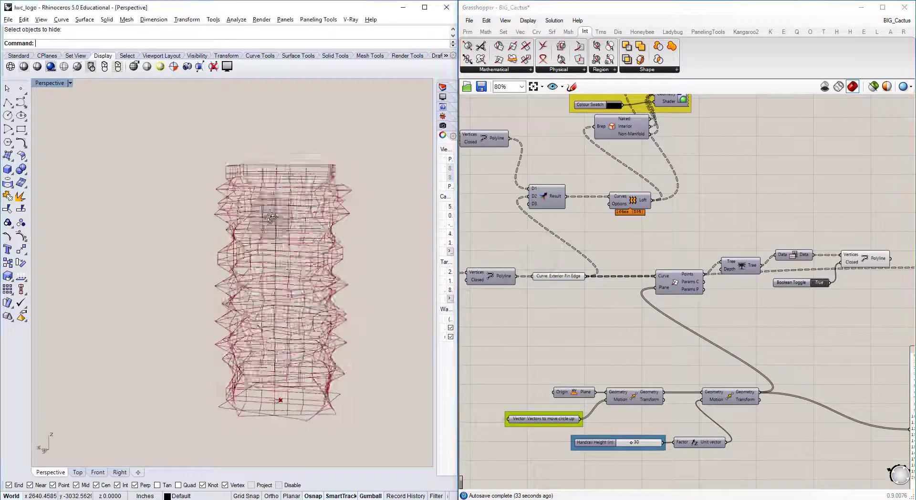
{"action": "scroll", "coordinate": [283, 210], "scroll_direction": "up", "scroll_amount": 4}
{"action": "scroll", "coordinate": [525, 232], "scroll_direction": "down", "scroll_amount": 4}
{"action": "right_click_drag", "start_coordinate": [529, 238], "coordinate": [711, 237]}
{"action": "right_click_drag", "start_coordinate": [894, 292], "coordinate": [646, 263]}
{"action": "scroll", "coordinate": [701, 267], "scroll_direction": "up", "scroll_amount": 4}
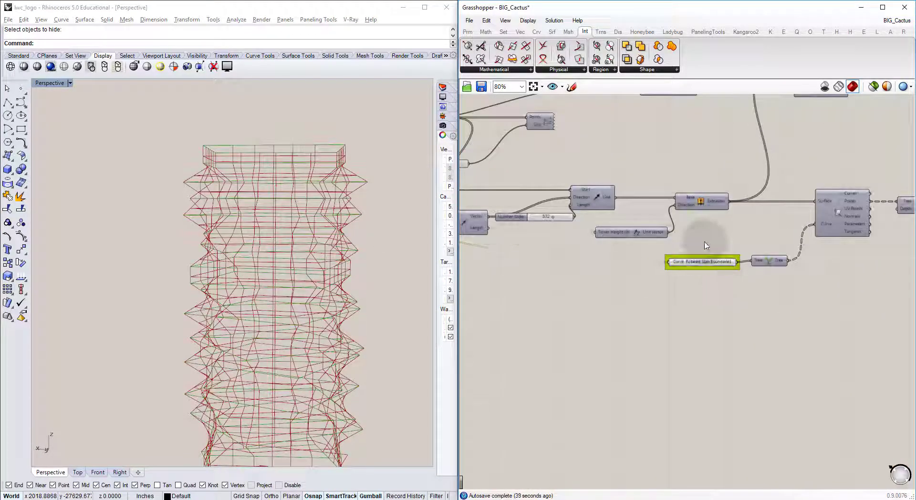
{"action": "right_click_drag", "start_coordinate": [302, 229], "coordinate": [358, 221]}
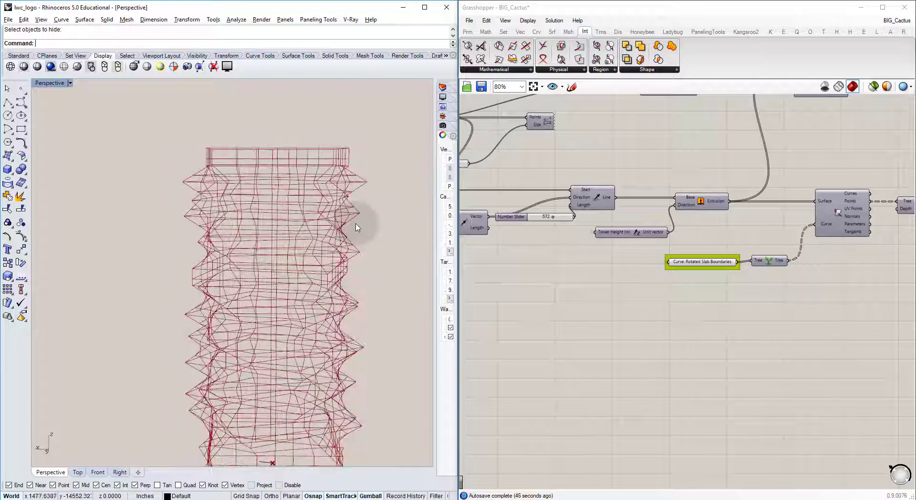
{"action": "scroll", "coordinate": [355, 214], "scroll_direction": "up", "scroll_amount": 5}
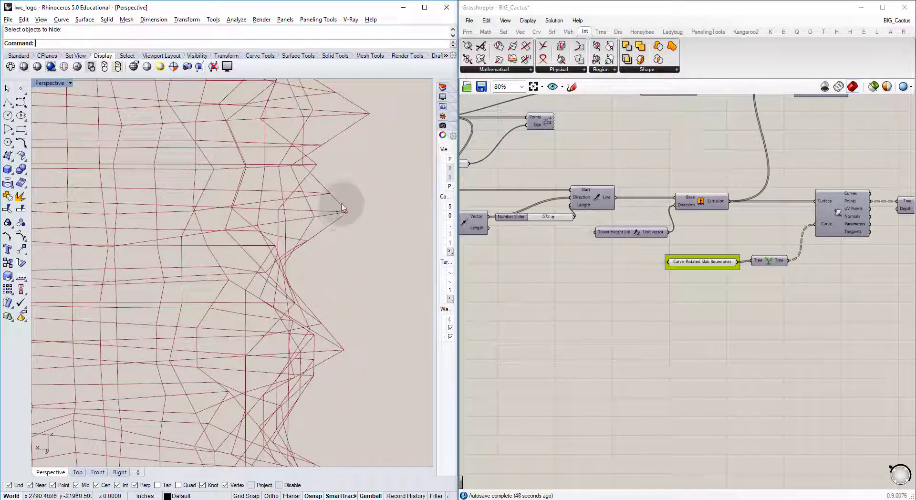
{"action": "scroll", "coordinate": [334, 202], "scroll_direction": "up", "scroll_amount": 6}
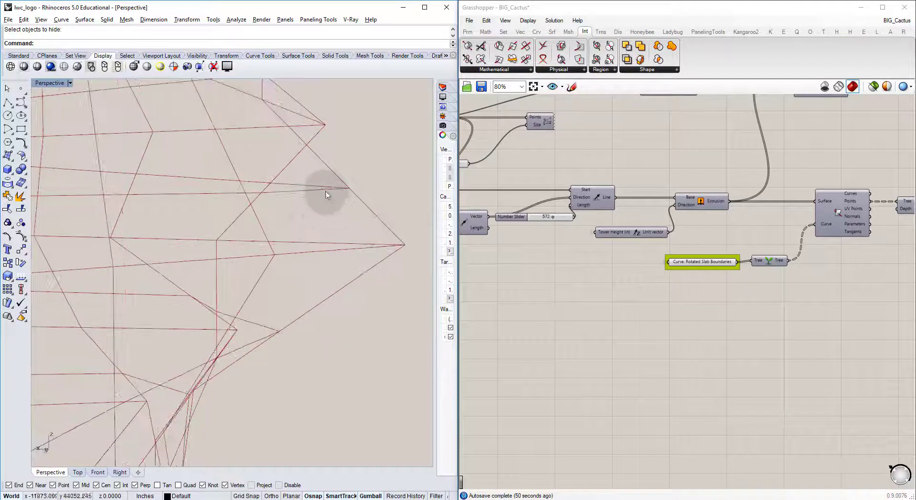
{"action": "right_click_drag", "start_coordinate": [323, 210], "coordinate": [233, 248]}
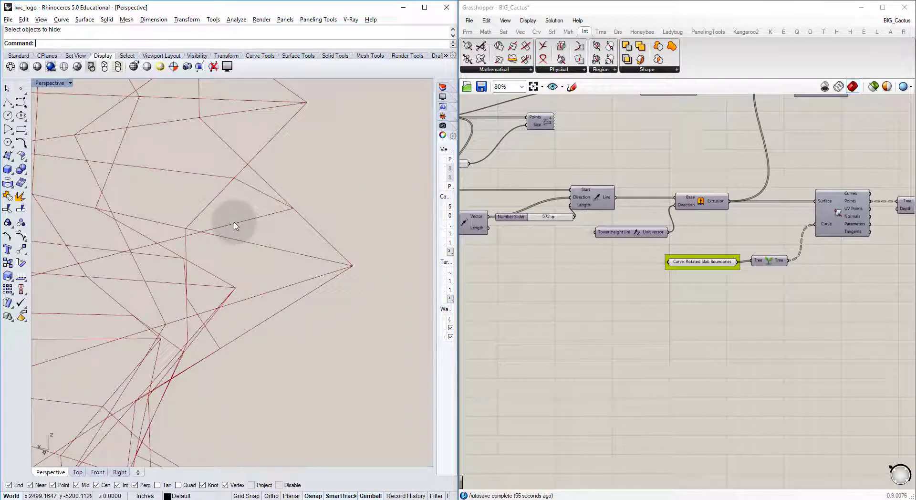
{"action": "right_click_drag", "start_coordinate": [244, 241], "coordinate": [290, 209]}
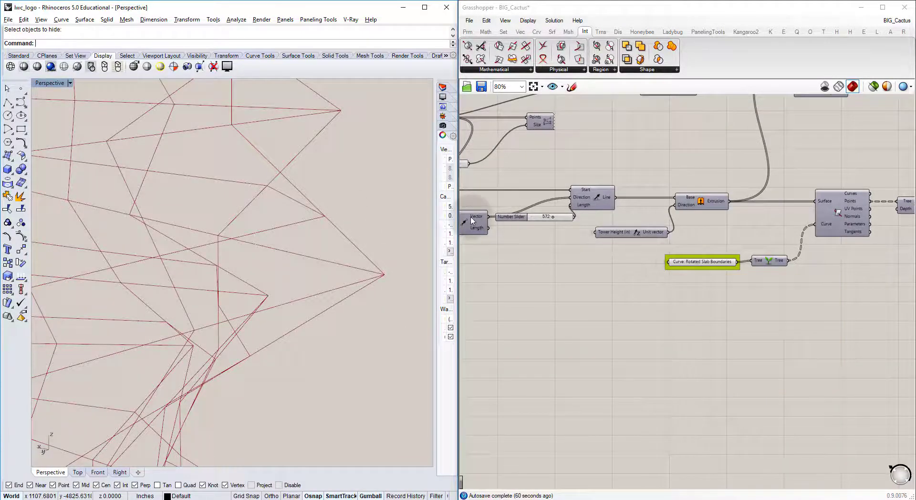
Delete the two data panels beside the closed handrail Polyline component.
{"action": "scroll", "coordinate": [650, 272], "scroll_direction": "down", "scroll_amount": 8}
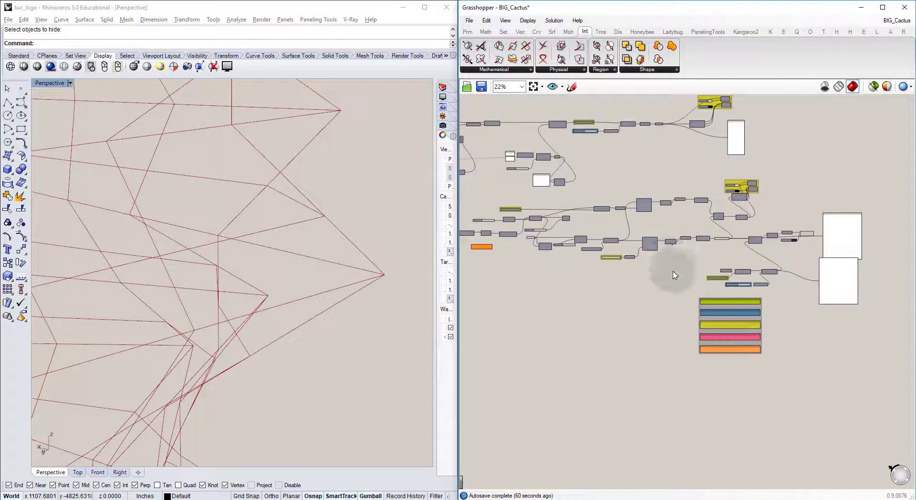
{"action": "scroll", "coordinate": [787, 243], "scroll_direction": "up", "scroll_amount": 10}
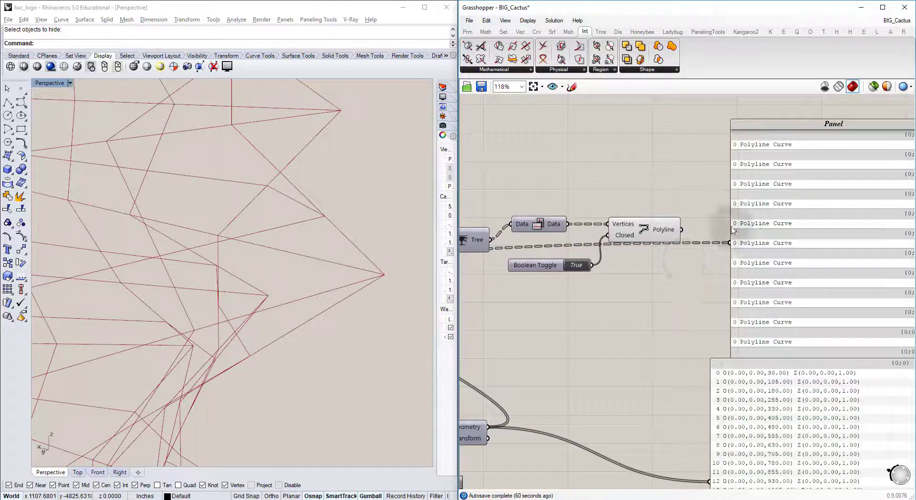
{"action": "right_click_drag", "start_coordinate": [740, 240], "coordinate": [667, 243]}
{"action": "left_click", "coordinate": [694, 253]}
{"action": "left_click", "coordinate": [716, 402], "text": "shift"}
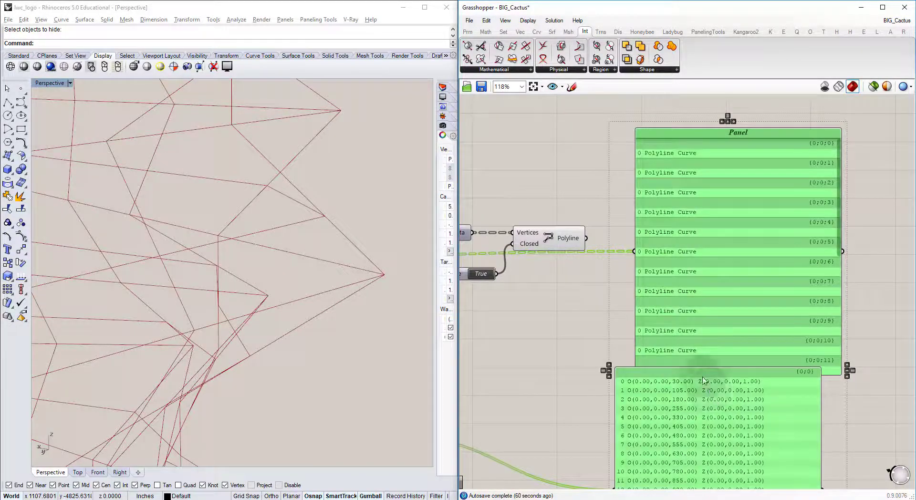
{"action": "key", "text": "Delete"}
{"action": "left_click_drag", "start_coordinate": [594, 258], "coordinate": [476, 170]}
{"action": "left_click", "coordinate": [656, 236]}
Add a Curve parameter fed by the closed Polyline component and name it Handrail Top Edge.
{"action": "double_click", "coordinate": [677, 225]}
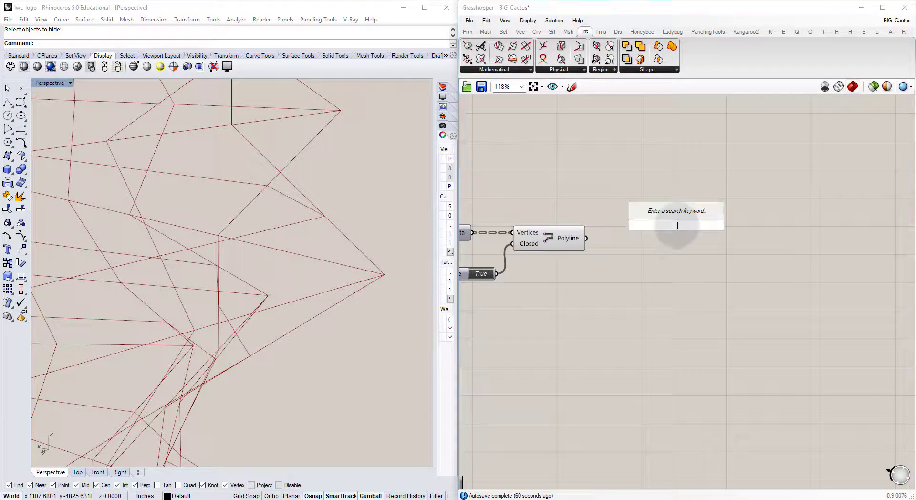
{"action": "type", "text": "crv"}
{"action": "left_click", "coordinate": [657, 202]}
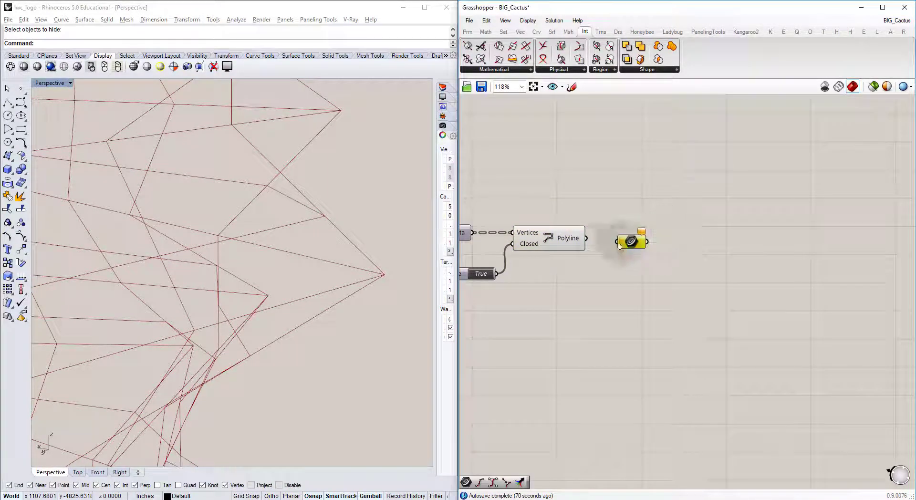
{"action": "left_click", "coordinate": [581, 243]}
{"action": "left_click_drag", "start_coordinate": [605, 245], "coordinate": [630, 240]}
{"action": "right_click", "coordinate": [631, 240]}
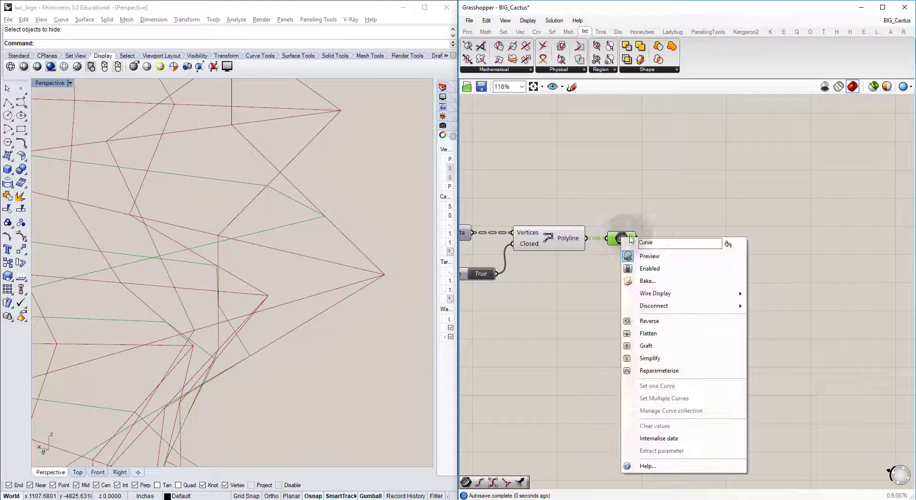
{"action": "left_click", "coordinate": [730, 243]}
{"action": "left_click", "coordinate": [724, 223]}
{"action": "left_click_drag", "start_coordinate": [622, 241], "coordinate": [643, 241]}
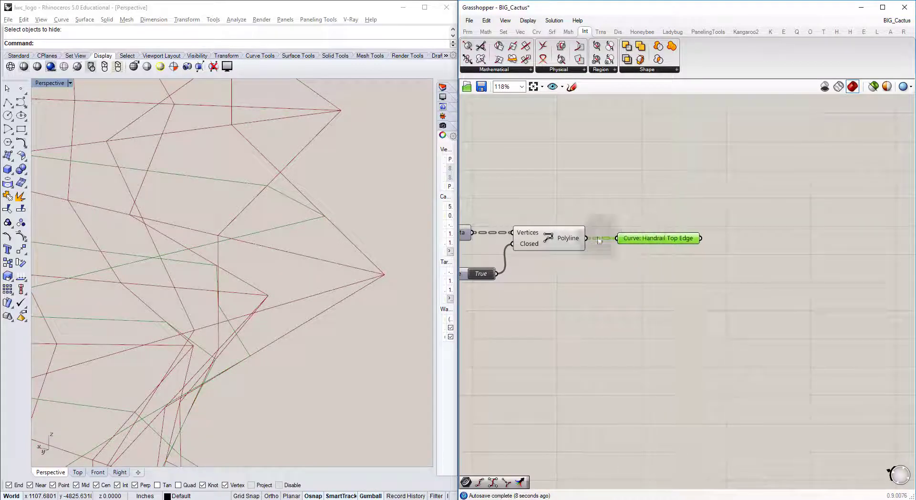
Hide the closed Polyline component's preview and check the Handrail Top Edge curves on the tower.
{"action": "left_click", "coordinate": [572, 227]}
{"action": "left_click", "coordinate": [658, 238]}
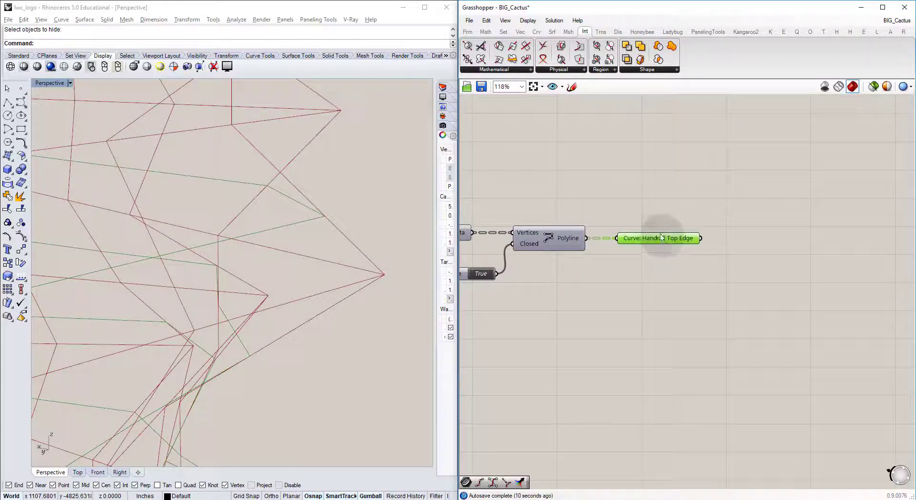
{"action": "right_click_drag", "start_coordinate": [294, 208], "coordinate": [299, 247]}
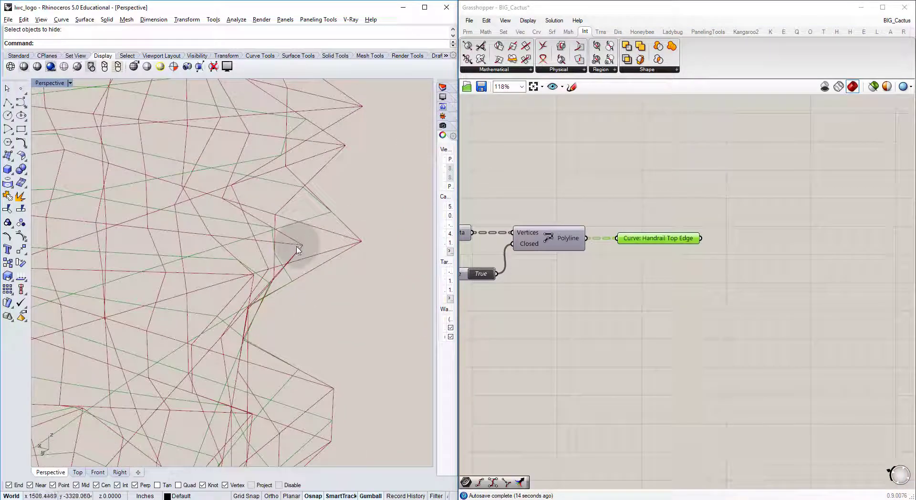
{"action": "left_click", "coordinate": [638, 212]}
{"action": "right_click_drag", "start_coordinate": [736, 240], "coordinate": [680, 236]}
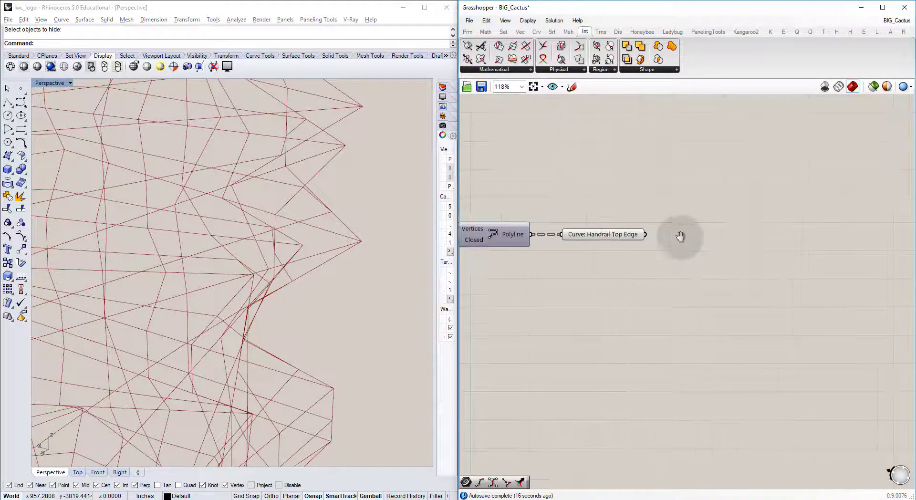
Add a Loft component beyond the Handrail Top Edge parameter.
{"action": "double_click", "coordinate": [701, 218]}
{"action": "type", "text": "loft"}
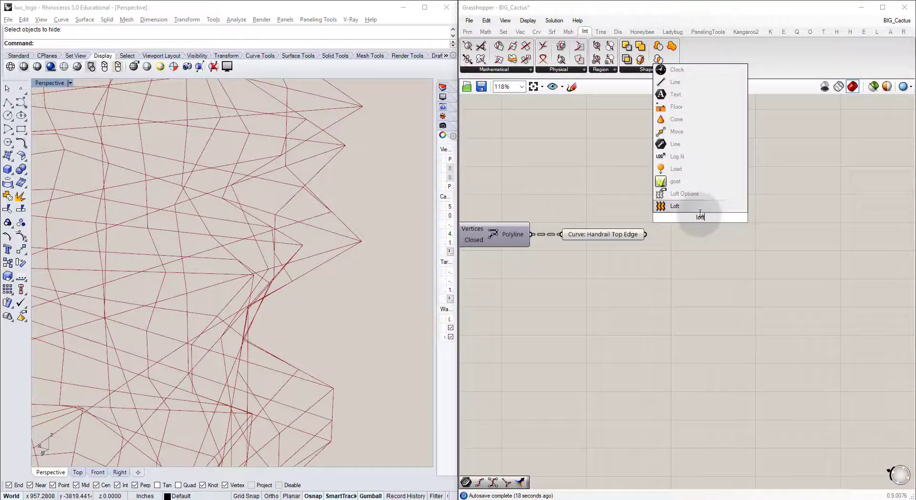
{"action": "key", "text": "Return"}
{"action": "left_click_drag", "start_coordinate": [700, 218], "coordinate": [740, 255]}
{"action": "left_click", "coordinate": [656, 238]}
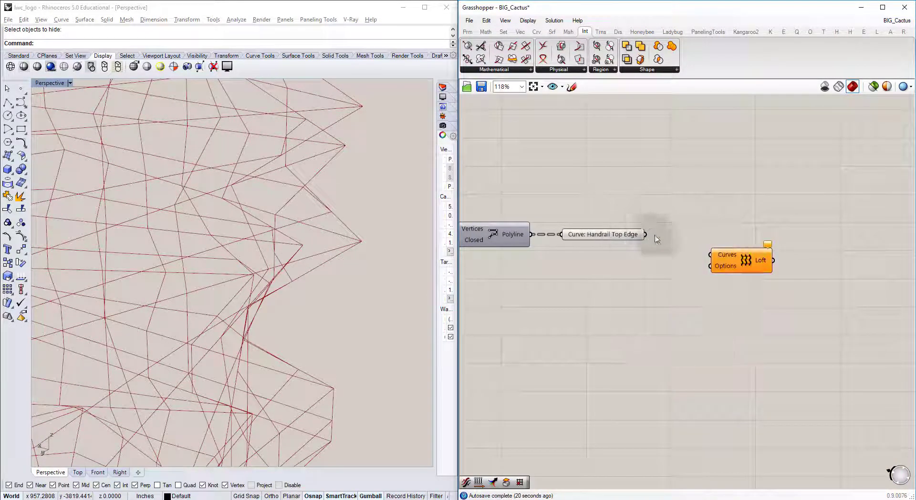
Add a Merge component near the Loft and connect Handrail Top Edge to its first data input.
{"action": "double_click", "coordinate": [671, 258]}
{"action": "type", "text": "merge"}
{"action": "key", "text": "Return"}
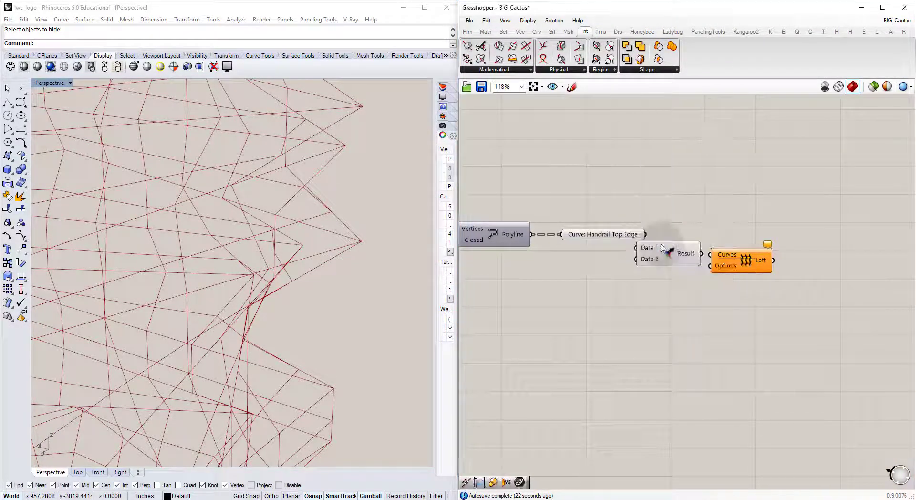
{"action": "scroll", "coordinate": [657, 273], "scroll_direction": "down", "scroll_amount": 10}
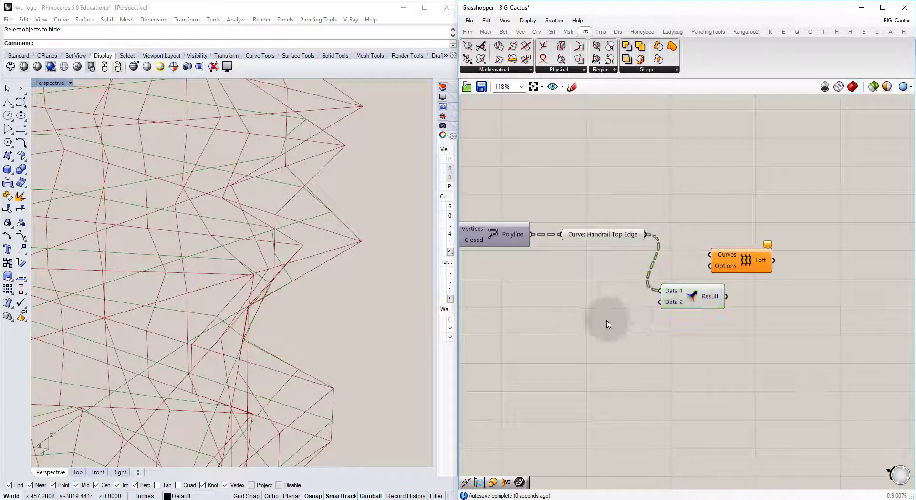
Place a copy of the grouped Rotated Slab Boundaries parameter near the Merge component and connect it to input D2.
{"action": "scroll", "coordinate": [632, 273], "scroll_direction": "up", "scroll_amount": 12}
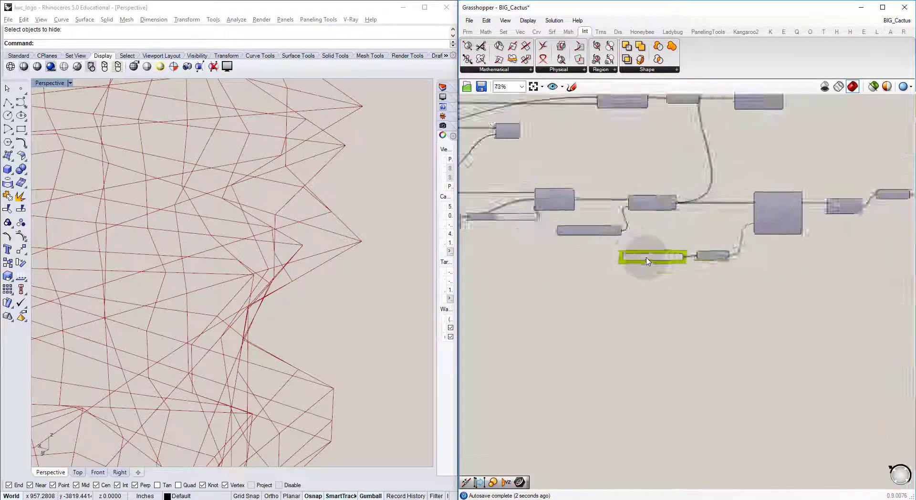
{"action": "right_click_drag", "start_coordinate": [302, 251], "coordinate": [306, 247]}
{"action": "left_click_drag", "start_coordinate": [683, 286], "coordinate": [714, 279]}
{"action": "scroll", "coordinate": [571, 284], "scroll_direction": "down", "scroll_amount": 12}
{"action": "scroll", "coordinate": [715, 278], "scroll_direction": "up", "scroll_amount": 12}
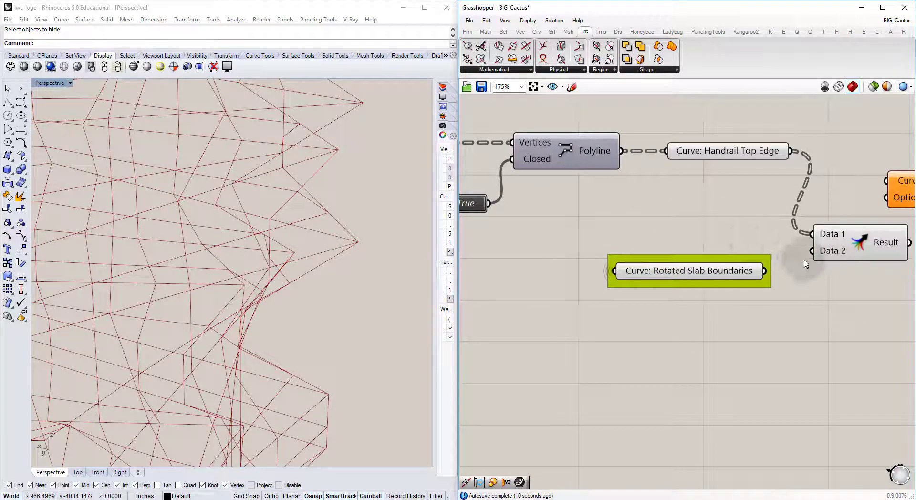
{"action": "right_click_drag", "start_coordinate": [807, 265], "coordinate": [666, 279]}
{"action": "left_click_drag", "start_coordinate": [653, 275], "coordinate": [689, 259]}
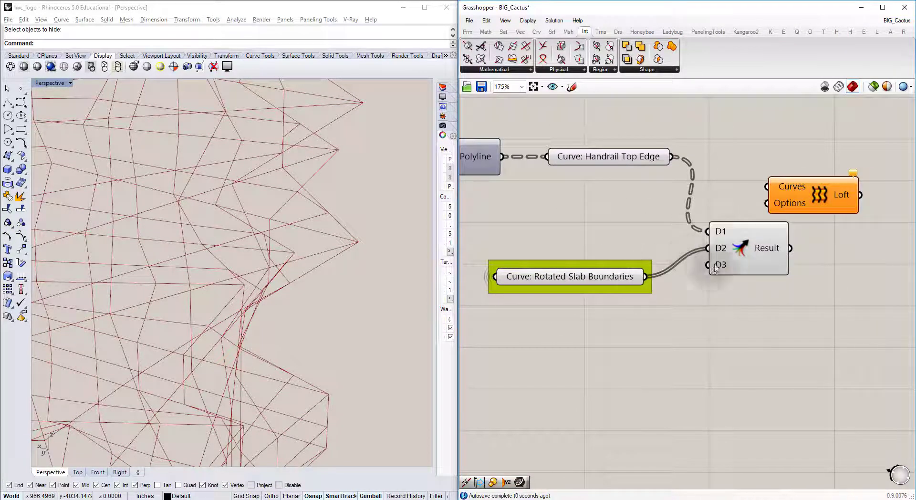
Add a Panel above the Merge component and connect Handrail Top Edge to it to read its data structure.
{"action": "scroll", "coordinate": [737, 241], "scroll_direction": "up", "scroll_amount": 5}
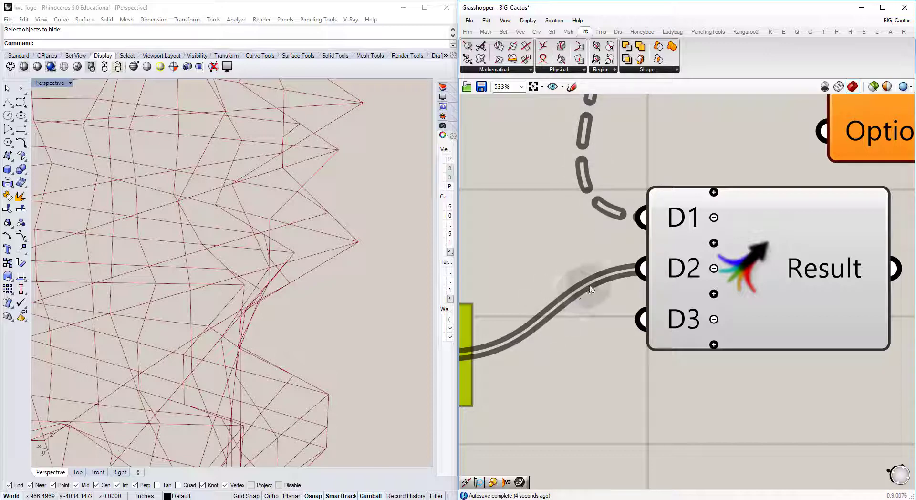
{"action": "scroll", "coordinate": [590, 288], "scroll_direction": "down", "scroll_amount": 3}
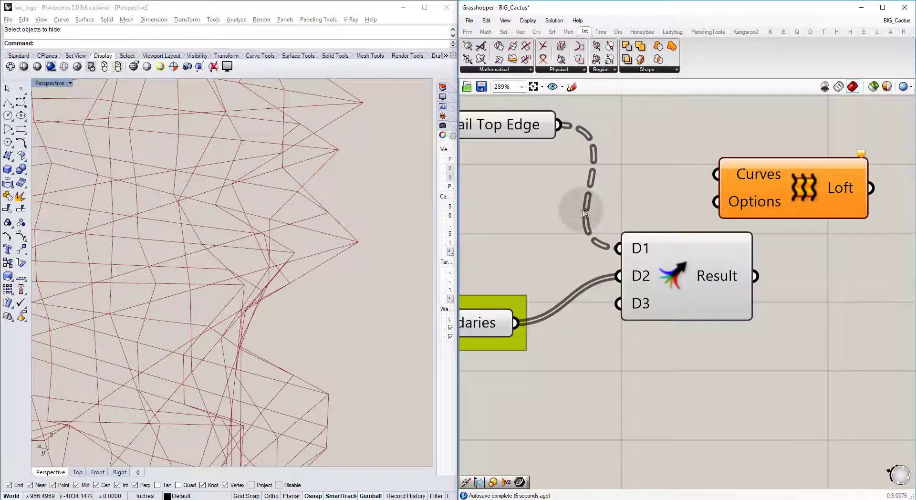
{"action": "scroll", "coordinate": [549, 251], "scroll_direction": "down", "scroll_amount": 2}
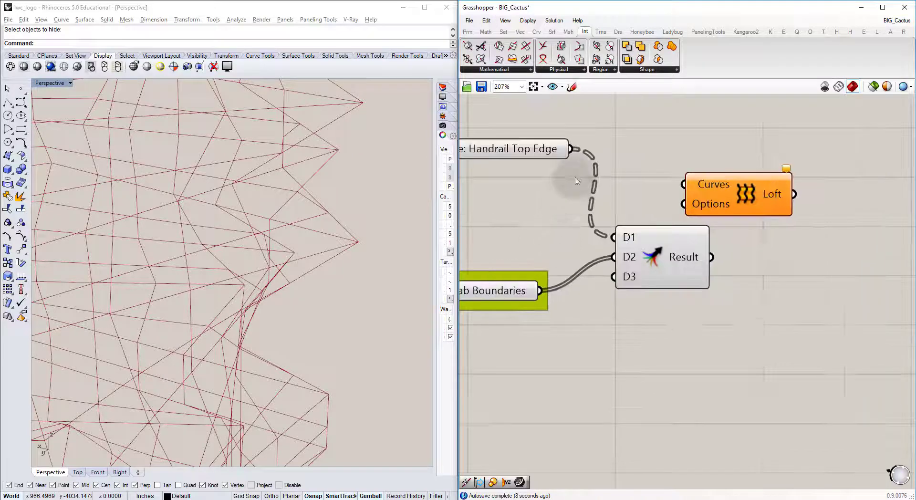
{"action": "right_click_drag", "start_coordinate": [589, 126], "coordinate": [613, 236]}
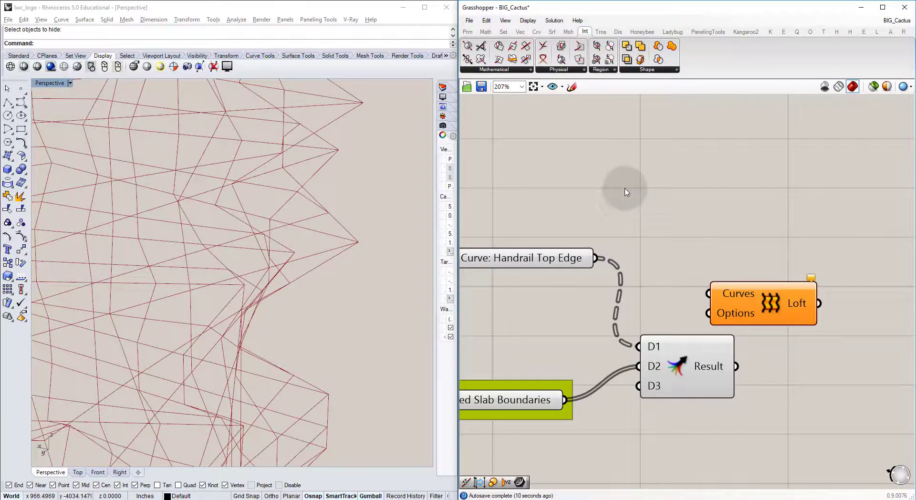
{"action": "double_click", "coordinate": [624, 188]}
{"action": "type", "text": "//"}
{"action": "key", "text": "Return"}
{"action": "left_click_drag", "start_coordinate": [616, 192], "coordinate": [667, 177]}
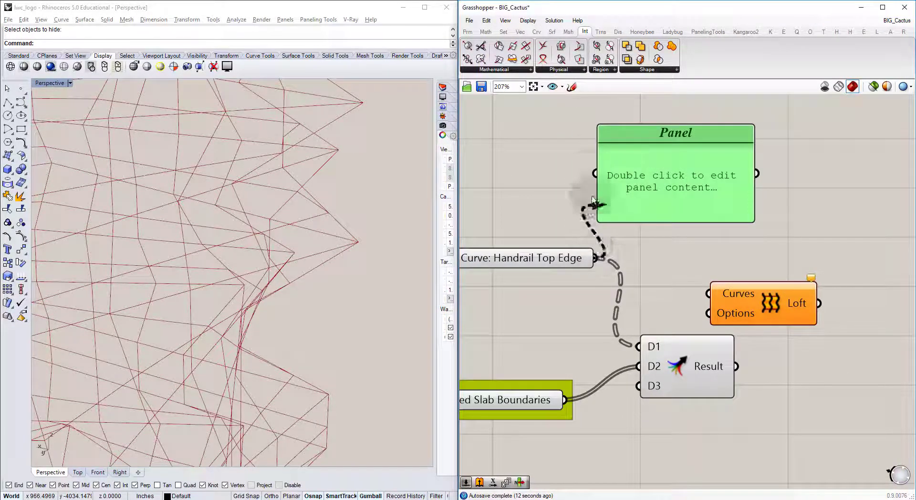
{"action": "left_click_drag", "start_coordinate": [593, 201], "coordinate": [634, 174]}
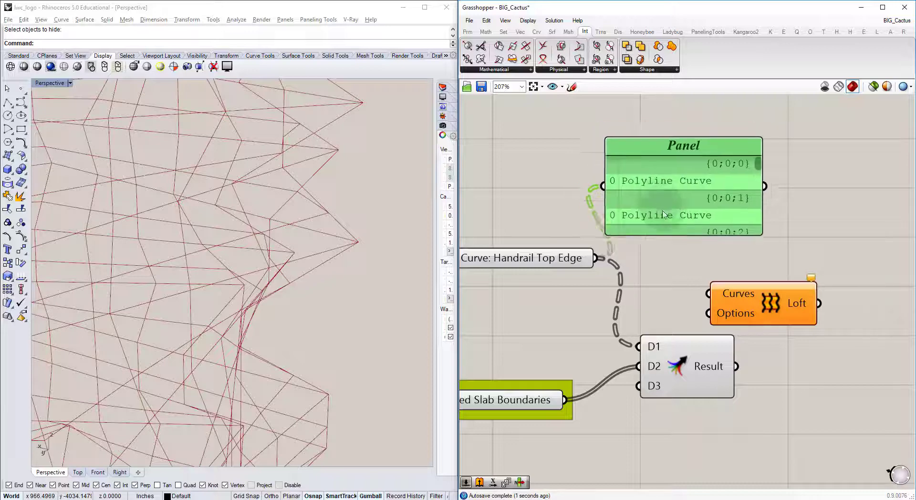
Feed the Rotated Slab Boundaries curves into the Panel to read their data structure, and move their parameter away from the Merge component.
{"action": "right_click_drag", "start_coordinate": [540, 403], "coordinate": [627, 382]}
{"action": "left_click", "coordinate": [615, 380]}
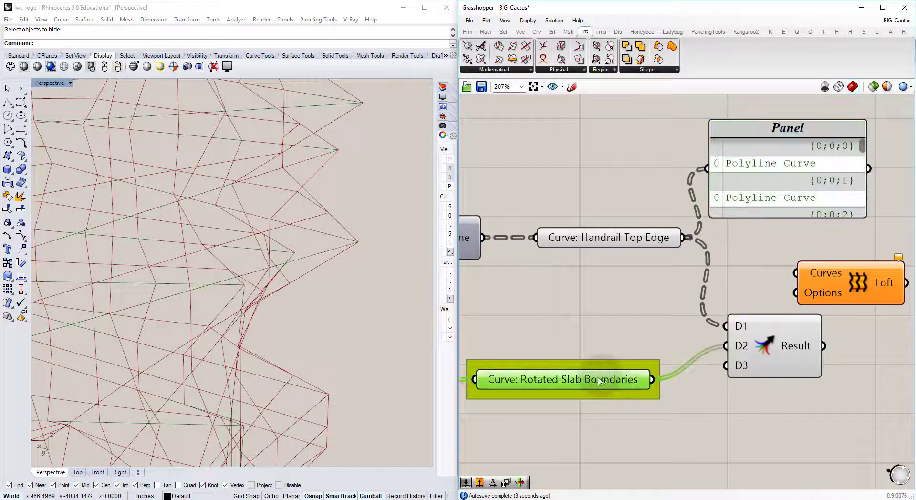
{"action": "left_click_drag", "start_coordinate": [647, 380], "coordinate": [747, 169]}
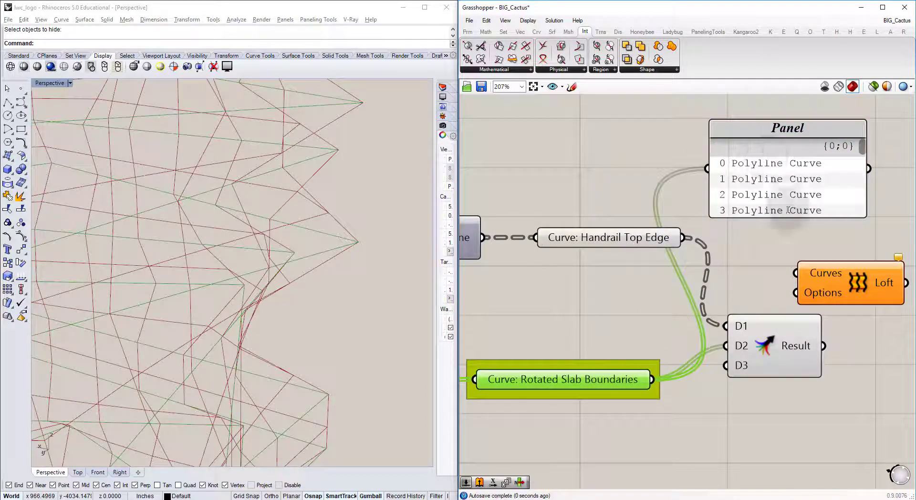
{"action": "left_click_drag", "start_coordinate": [615, 381], "coordinate": [541, 384]}
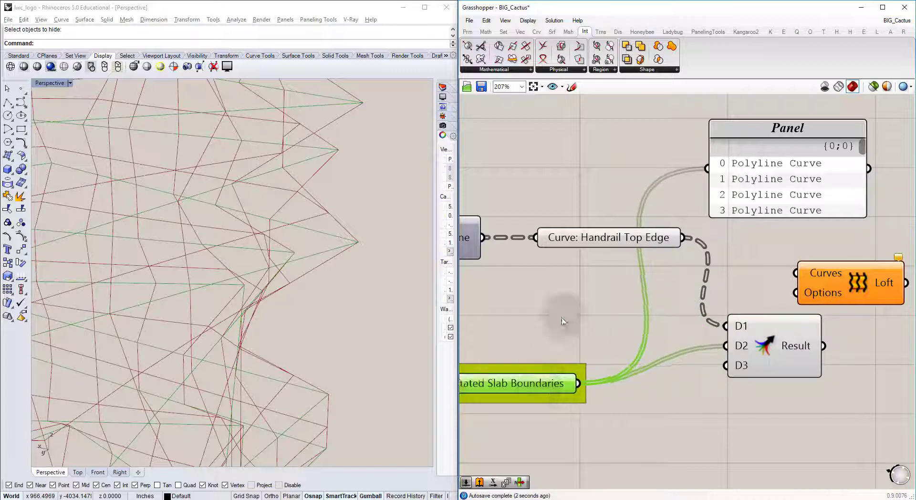
Add a Graft Tree component fed by Rotated Slab Boundaries and connect its output to the Panel to compare branches.
{"action": "double_click", "coordinate": [608, 329]}
{"action": "type", "text": "graft"}
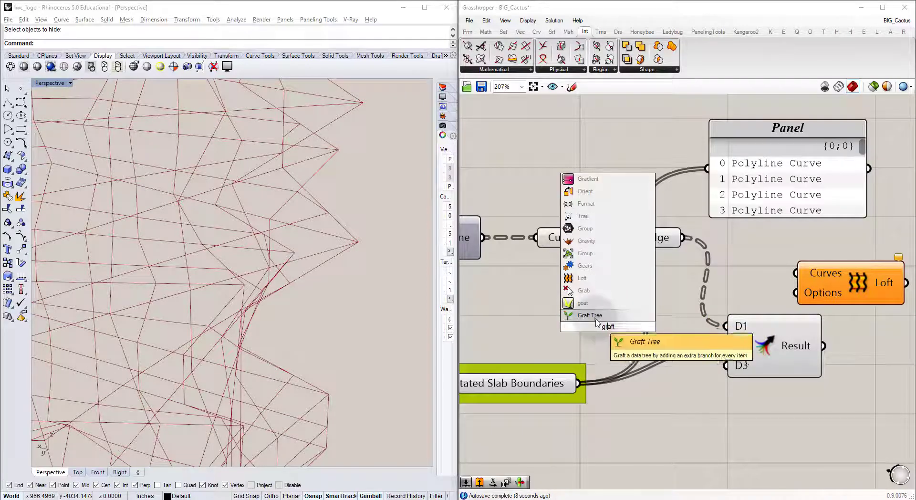
{"action": "key", "text": "Return"}
{"action": "left_click_drag", "start_coordinate": [578, 383], "coordinate": [657, 382]}
{"action": "left_click_drag", "start_coordinate": [706, 344], "coordinate": [755, 189]}
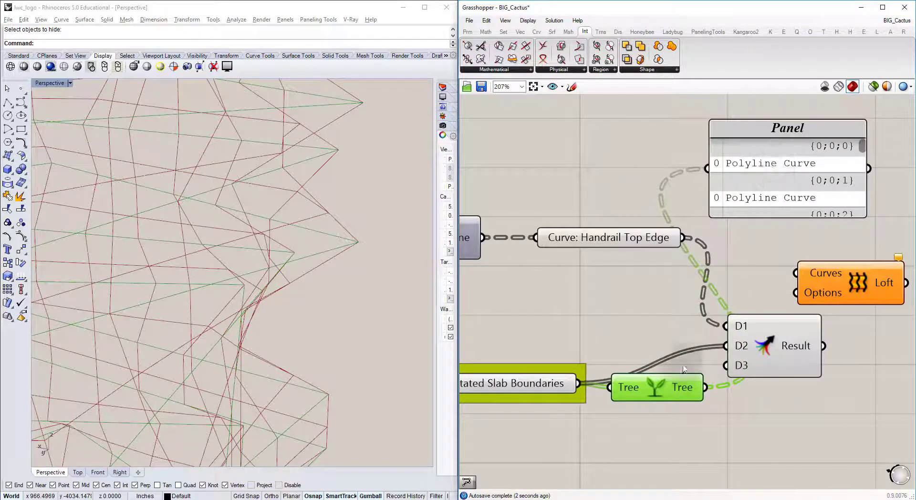
Replace the Merge component's D2 input with the grafted Rotated Slab Boundaries and move the Loft component away from Merge.
{"action": "left_click", "coordinate": [644, 353]}
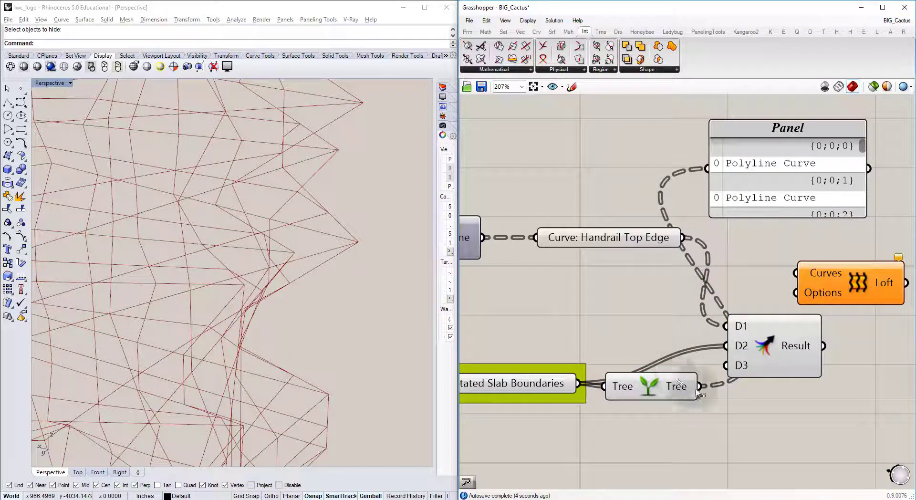
{"action": "left_click_drag", "start_coordinate": [699, 386], "coordinate": [725, 346]}
{"action": "right_click_drag", "start_coordinate": [768, 326], "coordinate": [551, 345]}
{"action": "left_click_drag", "start_coordinate": [614, 296], "coordinate": [761, 332]}
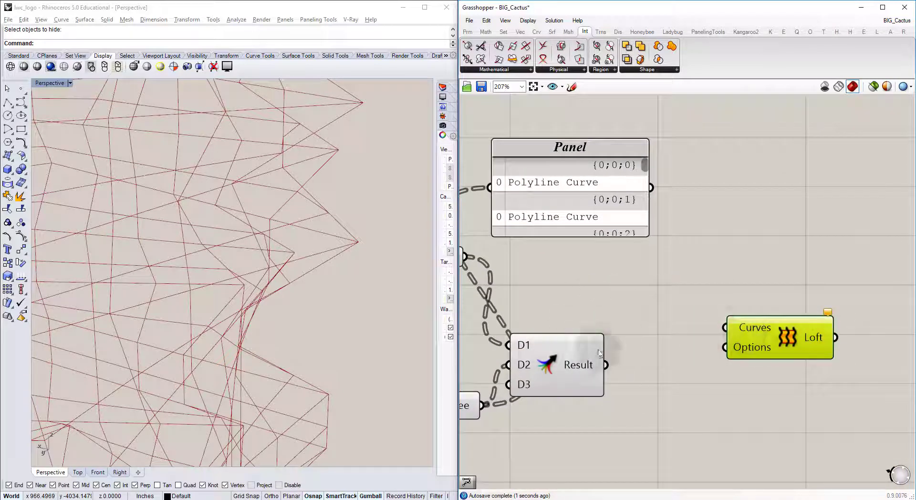
Feed the Merge result into the Panel, enlarge it to read the branches, and move it clear of the Loft component.
{"action": "left_click_drag", "start_coordinate": [611, 367], "coordinate": [490, 187]}
{"action": "scroll", "coordinate": [727, 176], "scroll_direction": "down", "scroll_amount": 4}
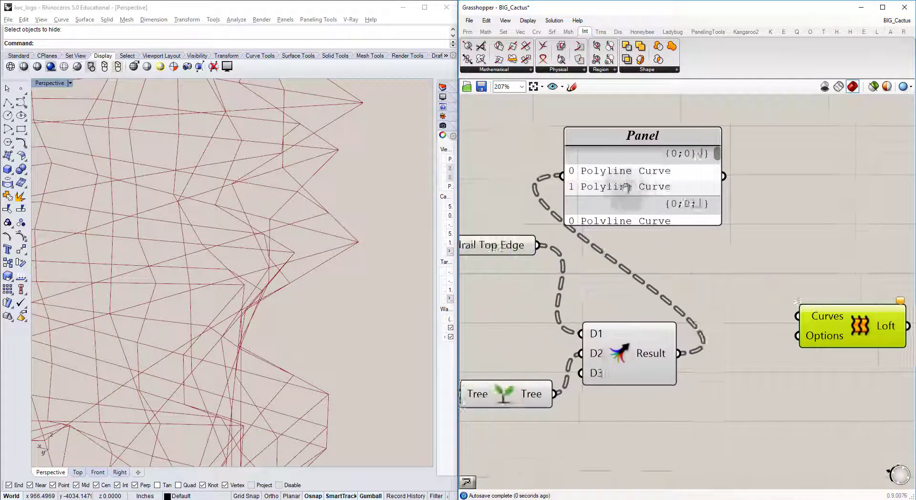
{"action": "left_click_drag", "start_coordinate": [635, 192], "coordinate": [702, 348]}
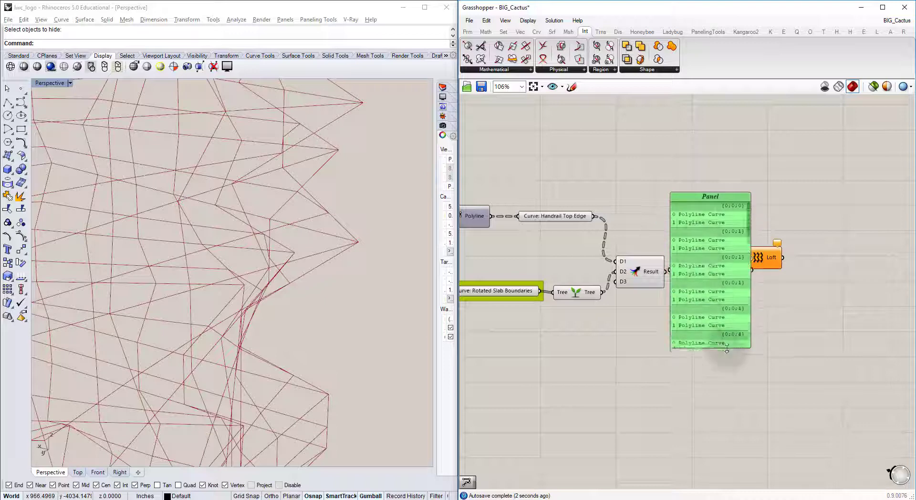
{"action": "left_click_drag", "start_coordinate": [696, 229], "coordinate": [773, 136]}
{"action": "left_click", "coordinate": [680, 189]}
Place the Loft component next to Merge and connect the Merge result to its Curves input to create the handrail surfaces.
{"action": "left_click_drag", "start_coordinate": [741, 259], "coordinate": [706, 276]}
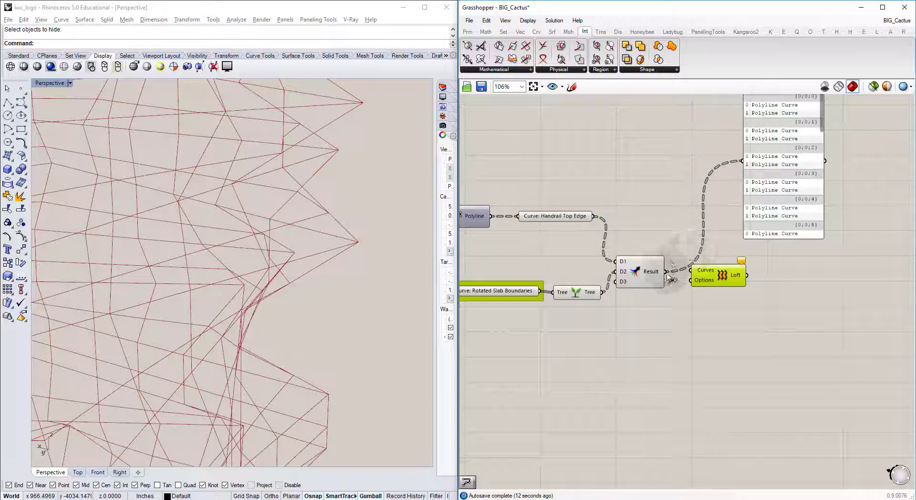
{"action": "left_click_drag", "start_coordinate": [703, 282], "coordinate": [693, 284]}
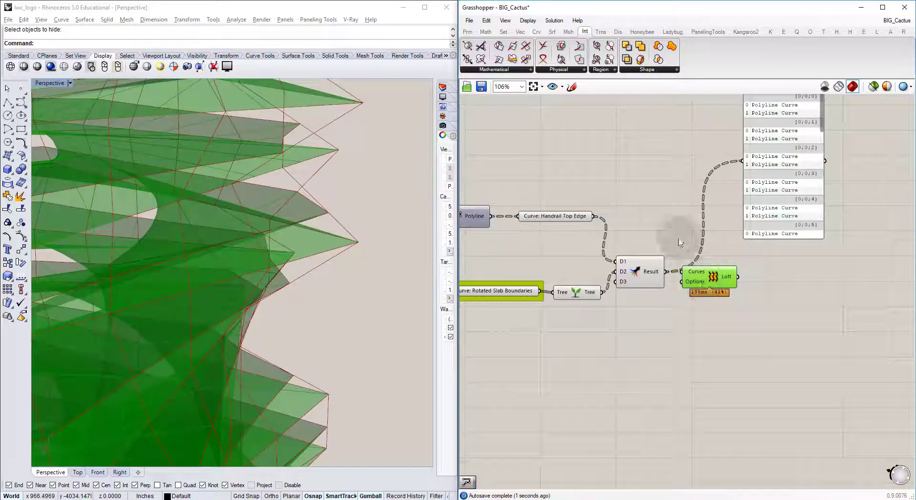
{"action": "left_click", "coordinate": [663, 219]}
{"action": "right_click_drag", "start_coordinate": [222, 210], "coordinate": [165, 216]}
{"action": "scroll", "coordinate": [184, 210], "scroll_direction": "down", "scroll_amount": 8}
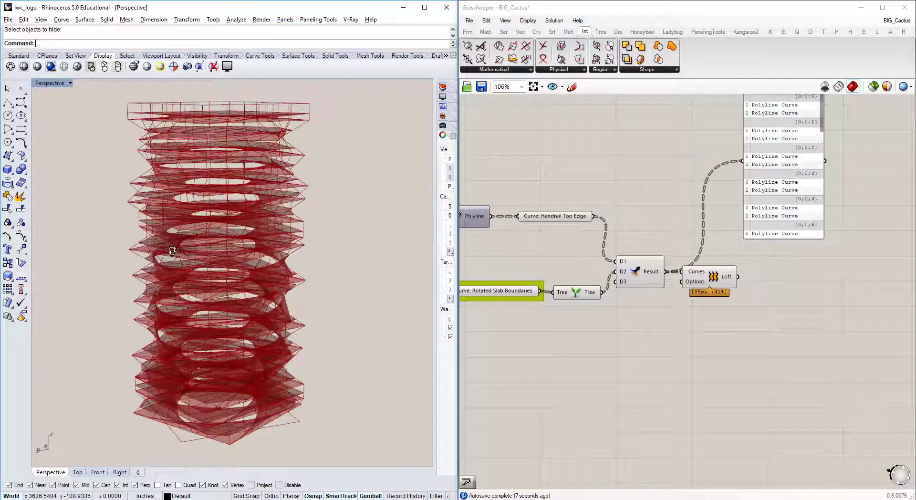
Turn off the preview of the Graft Tree, Merge, Handrail Top Edge and Rotated Slab Boundaries components.
{"action": "left_click_drag", "start_coordinate": [593, 322], "coordinate": [550, 282]}
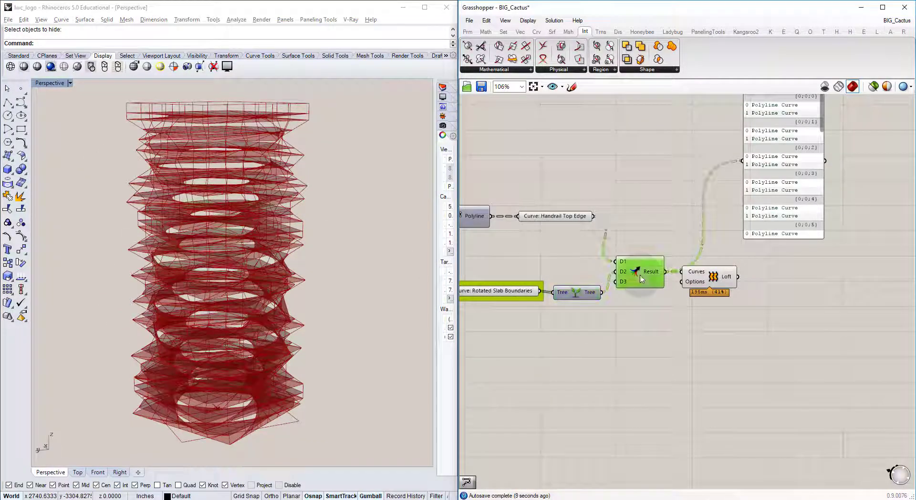
{"action": "left_click", "coordinate": [611, 219]}
{"action": "left_click", "coordinate": [558, 218]}
{"action": "left_click", "coordinate": [510, 292]}
{"action": "left_click", "coordinate": [502, 254]}
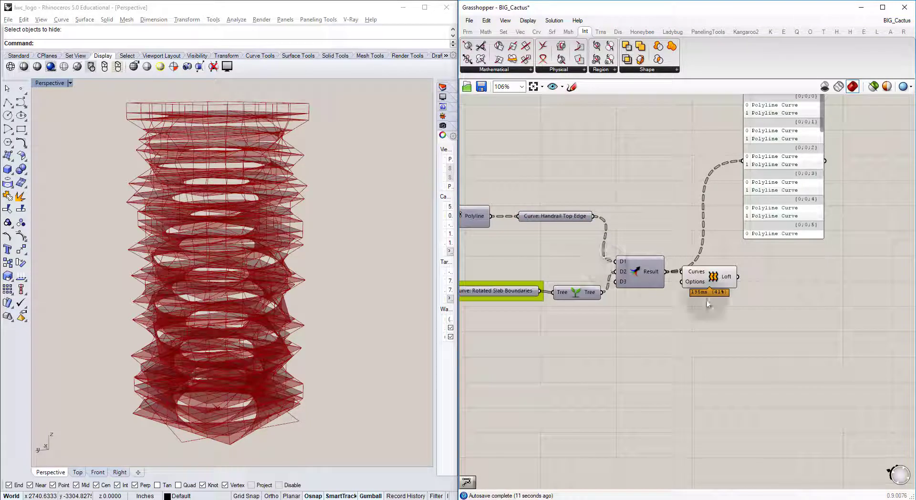
Preview only the handrail Loft and the Handrail Top Edge curves in turn to examine the upper floors, and restore the full preview.
{"action": "left_click", "coordinate": [708, 279]}
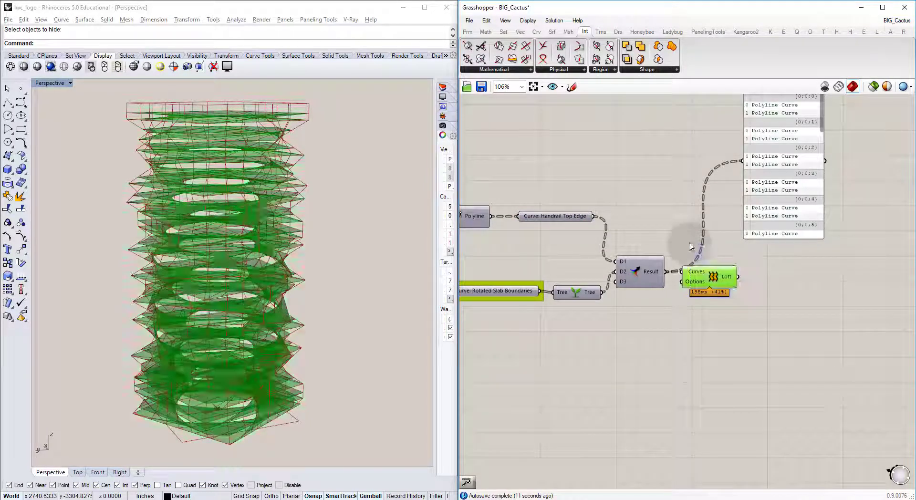
{"action": "left_click", "coordinate": [874, 88]}
{"action": "right_click_drag", "start_coordinate": [140, 190], "coordinate": [183, 161]}
{"action": "scroll", "coordinate": [195, 119], "scroll_direction": "up", "scroll_amount": 7}
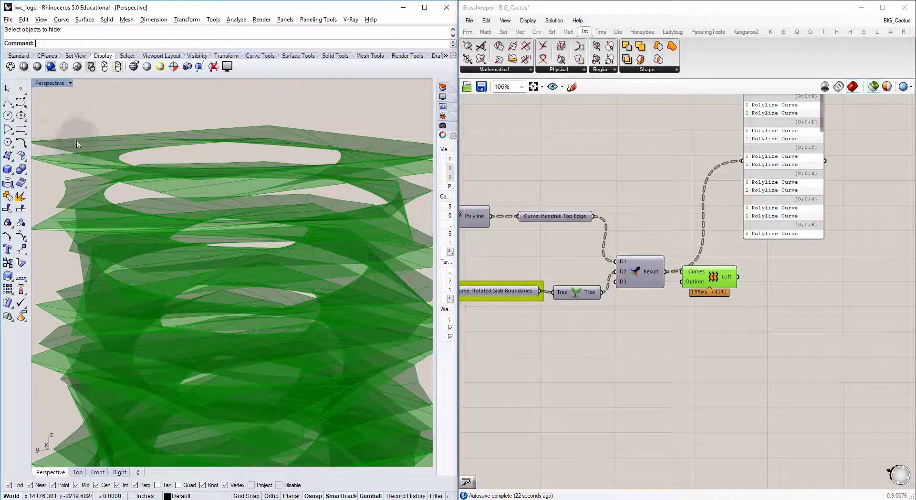
{"action": "right_click_drag", "start_coordinate": [78, 144], "coordinate": [249, 193]}
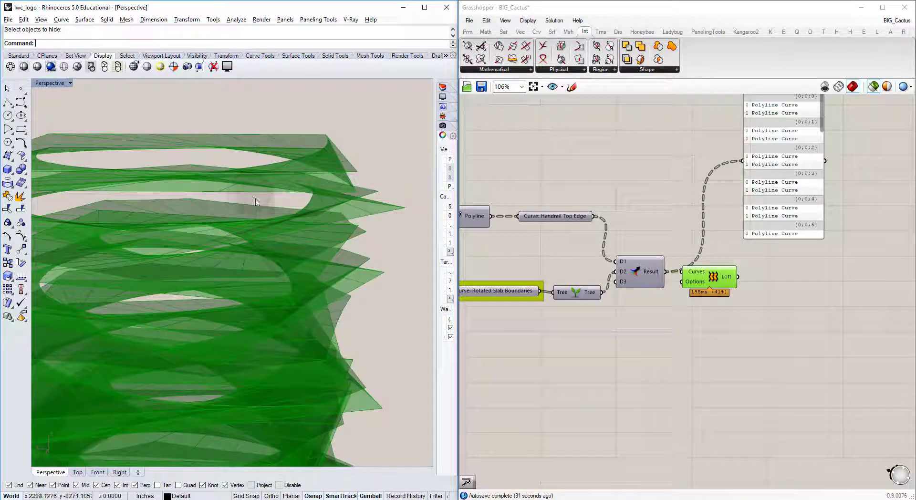
{"action": "right_click_drag", "start_coordinate": [586, 255], "coordinate": [604, 243]}
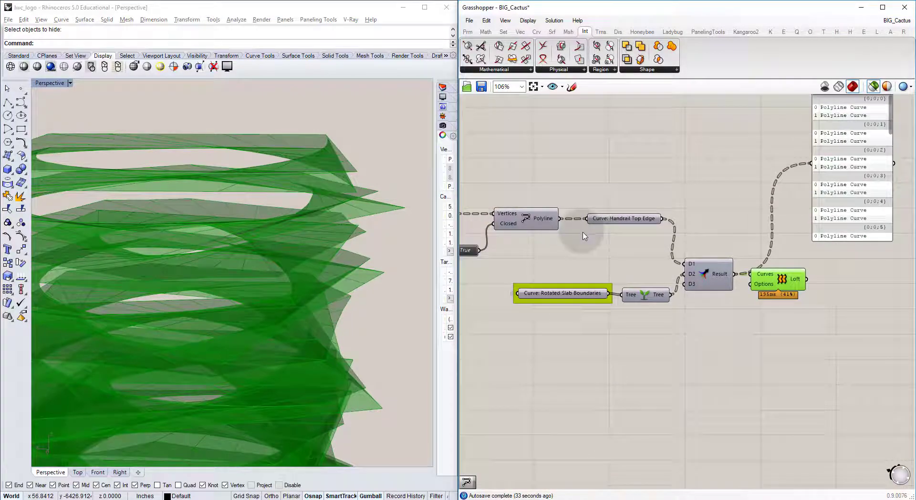
{"action": "left_click_drag", "start_coordinate": [645, 242], "coordinate": [595, 195]}
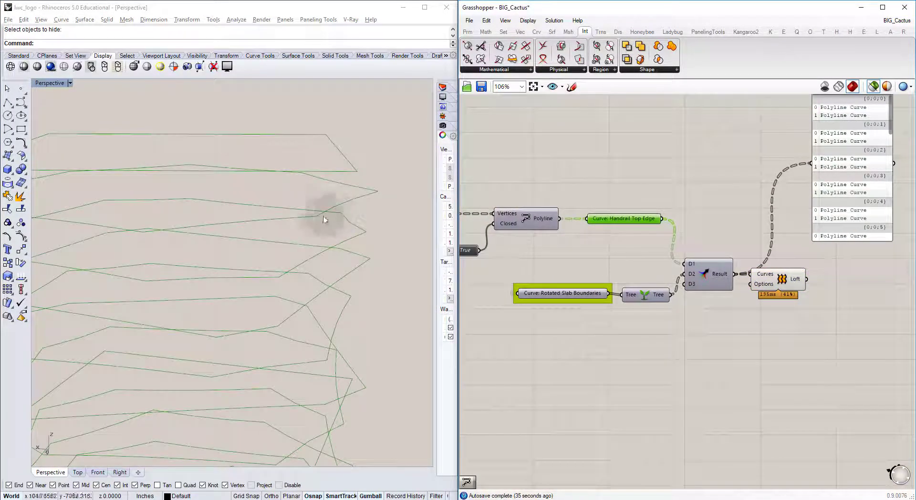
{"action": "left_click", "coordinate": [873, 87]}
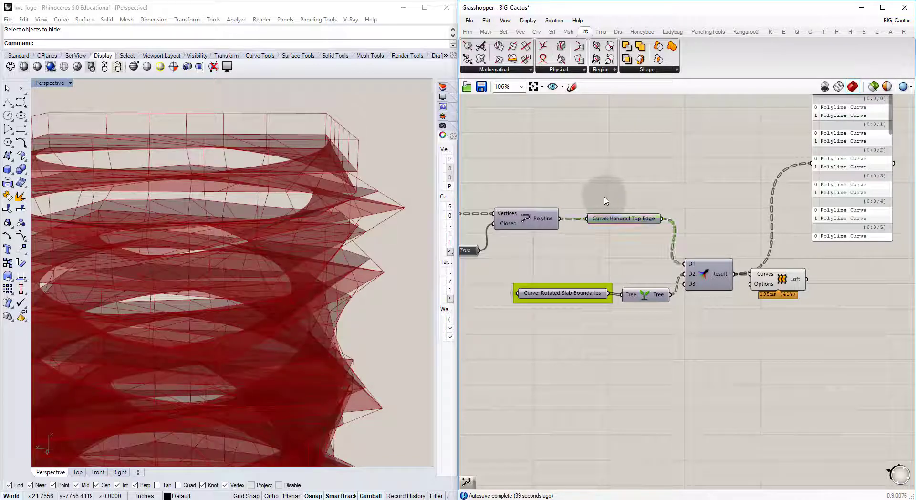
Shift the Rotated Slab Boundaries parameter slightly and turn off the handrail Loft's preview to leave the edge curves in the viewport.
{"action": "left_click", "coordinate": [604, 200]}
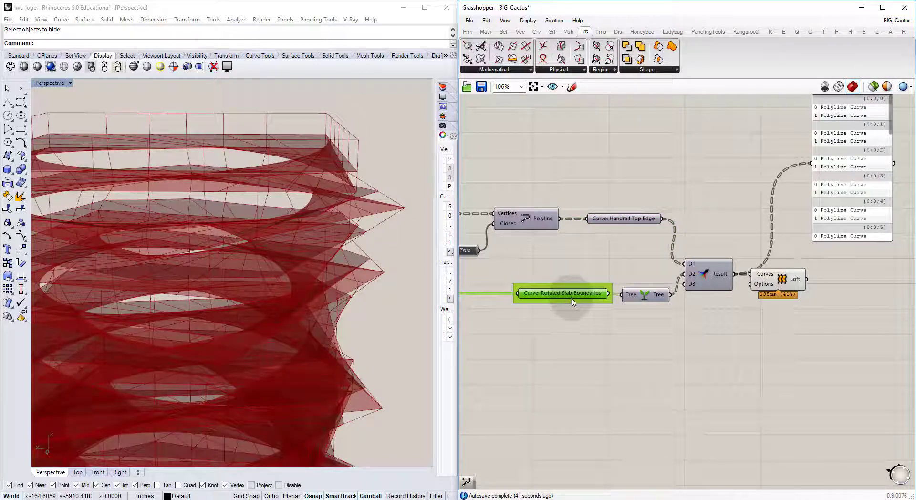
{"action": "left_click", "coordinate": [583, 257]}
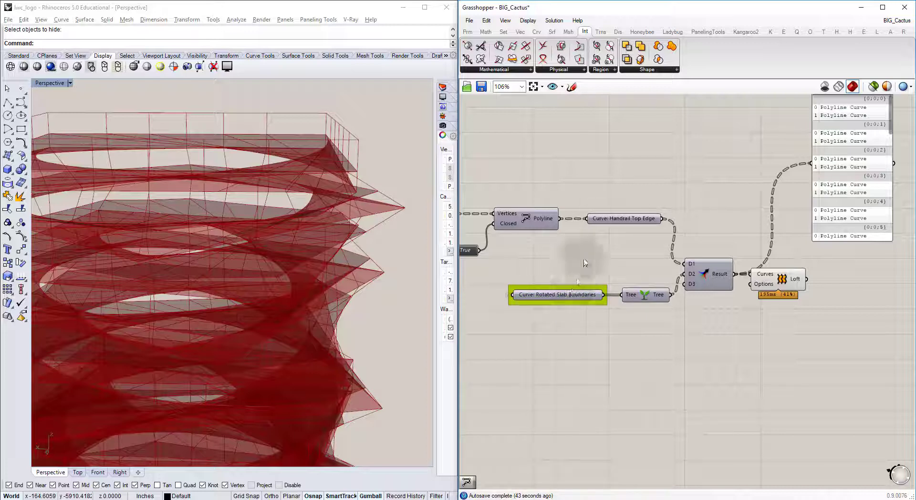
{"action": "left_click", "coordinate": [544, 206]}
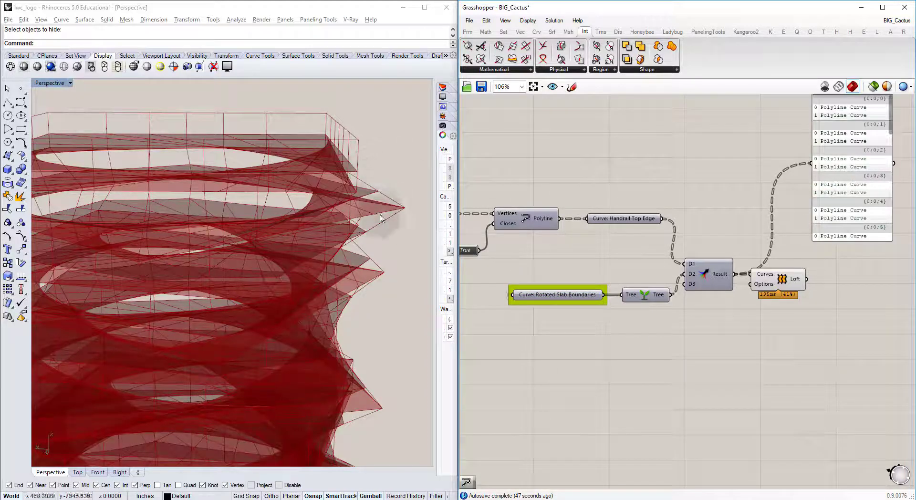
{"action": "right_click_drag", "start_coordinate": [381, 218], "coordinate": [429, 215]}
{"action": "right_click", "coordinate": [364, 219]}
{"action": "left_click", "coordinate": [782, 279]}
{"action": "key", "text": "ctrl+q"}
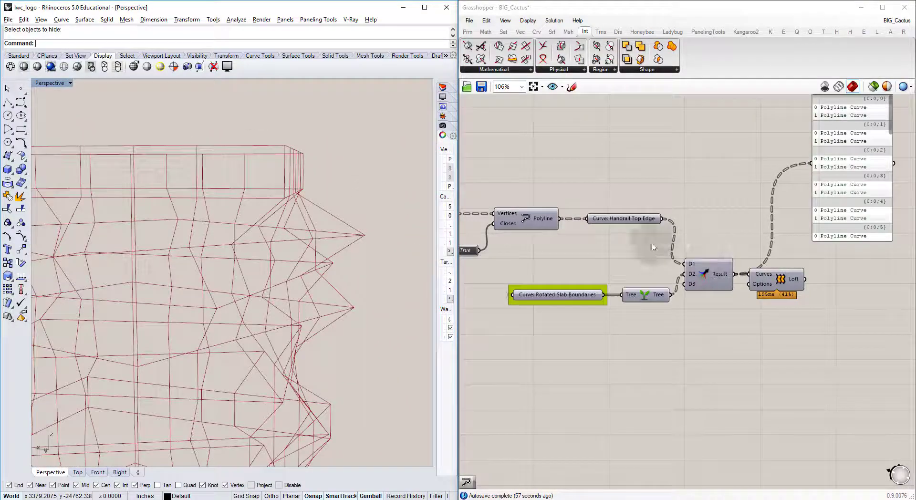
Turn on the preview of the Handrail Top Edge curves and examine them up close on the facade.
{"action": "left_click", "coordinate": [625, 219]}
{"action": "right_click_drag", "start_coordinate": [367, 213], "coordinate": [222, 231]}
{"action": "left_click", "coordinate": [568, 158]}
{"action": "scroll", "coordinate": [230, 209], "scroll_direction": "up", "scroll_amount": 12}
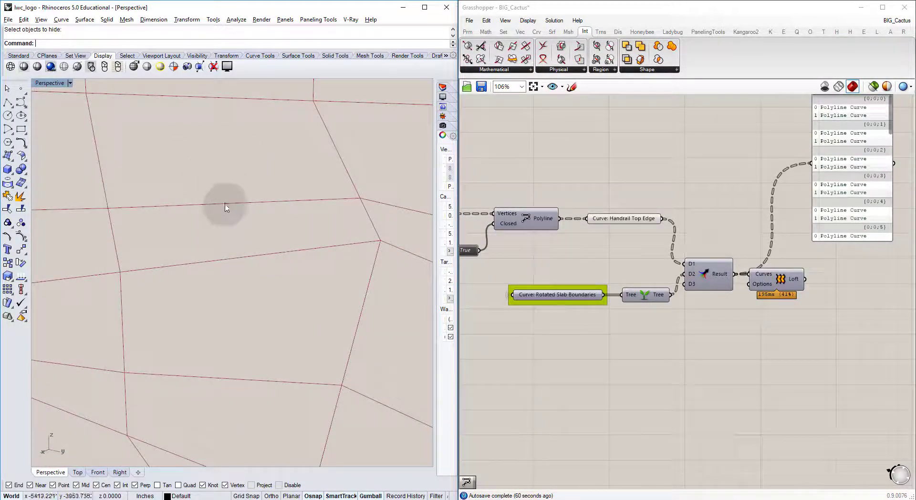
Try Handrail Height values of 26 and 0 inches to compare the top edge's position on the facade.
{"action": "scroll", "coordinate": [603, 261], "scroll_direction": "down", "scroll_amount": 5}
{"action": "scroll", "coordinate": [668, 305], "scroll_direction": "up", "scroll_amount": 6}
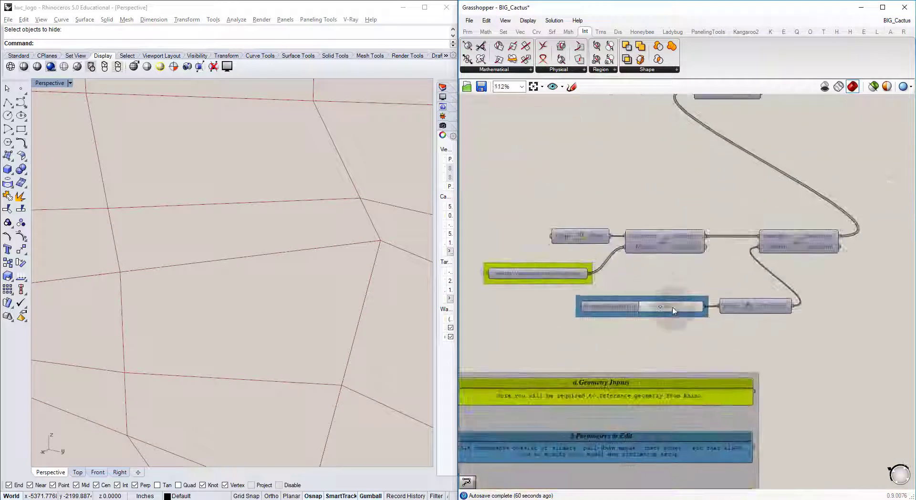
{"action": "scroll", "coordinate": [673, 311], "scroll_direction": "up", "scroll_amount": 4}
{"action": "mouse_move", "coordinate": [640, 301]}
{"action": "left_mouse_down"}
{"action": "mouse_move", "coordinate": [615, 301]}
{"action": "mouse_move", "coordinate": [642, 305]}
{"action": "mouse_move", "coordinate": [633, 303]}
{"action": "left_mouse_up"}
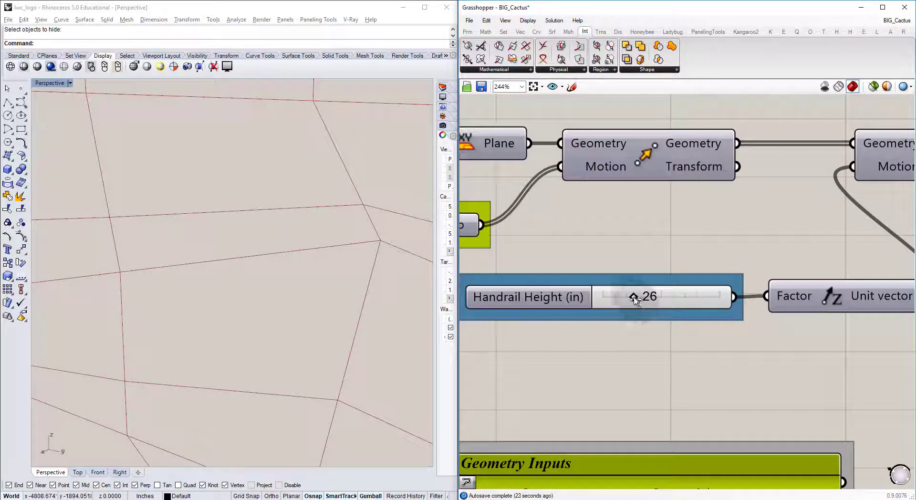
{"action": "left_click_drag", "start_coordinate": [633, 298], "coordinate": [601, 302]}
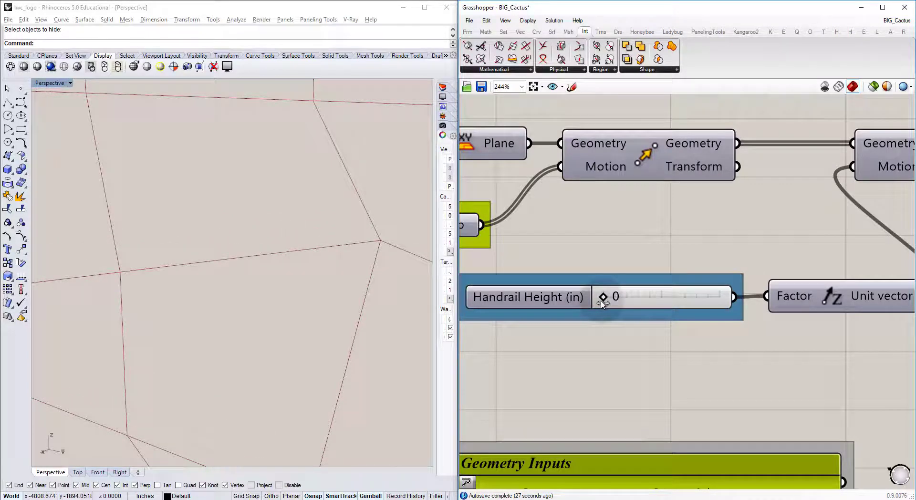
{"action": "left_click", "coordinate": [551, 298]}
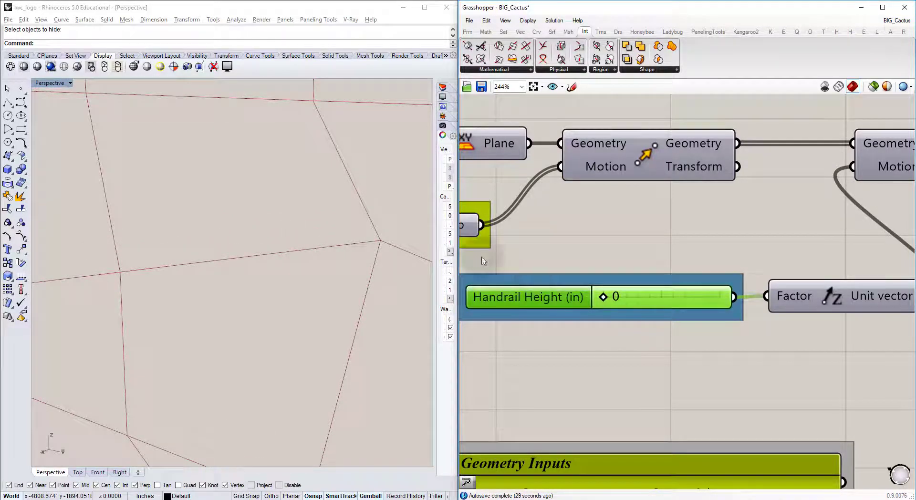
Trace the definition from the curve-plane intersection through the tree components and Polyline to Handrail Top Edge.
{"action": "right_click_drag", "start_coordinate": [327, 248], "coordinate": [327, 248]}
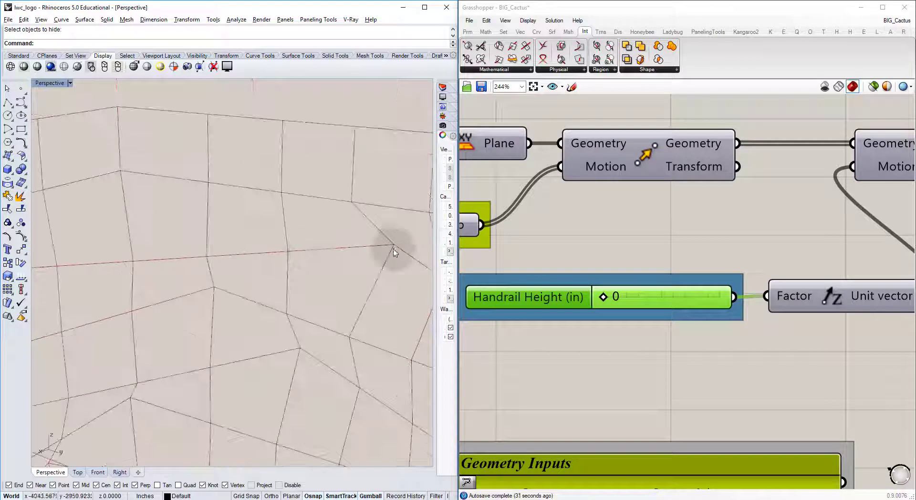
{"action": "scroll", "coordinate": [584, 243], "scroll_direction": "down", "scroll_amount": 8}
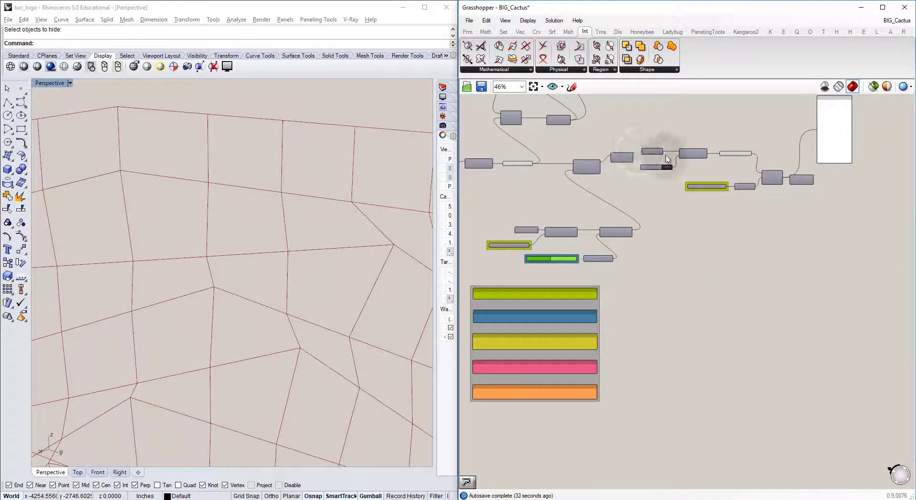
{"action": "right_click_drag", "start_coordinate": [666, 172], "coordinate": [672, 211]}
{"action": "scroll", "coordinate": [625, 212], "scroll_direction": "up", "scroll_amount": 3}
{"action": "left_click", "coordinate": [543, 210]}
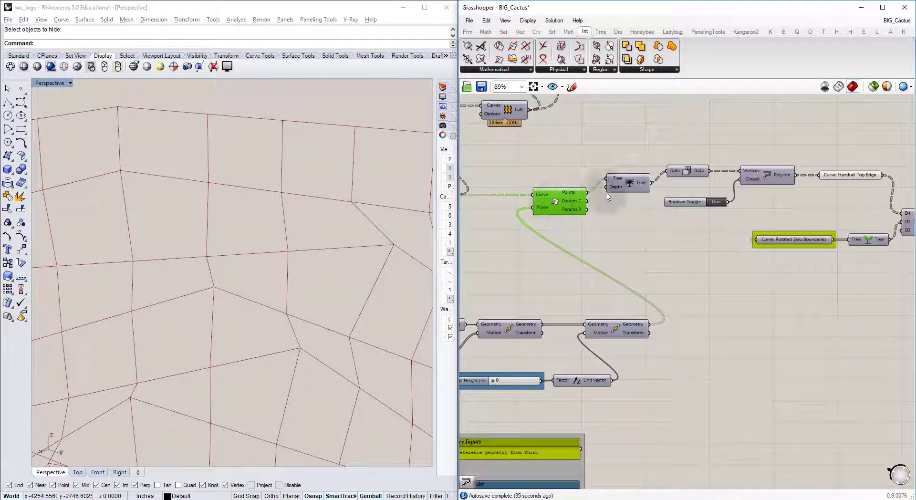
{"action": "left_click", "coordinate": [628, 184]}
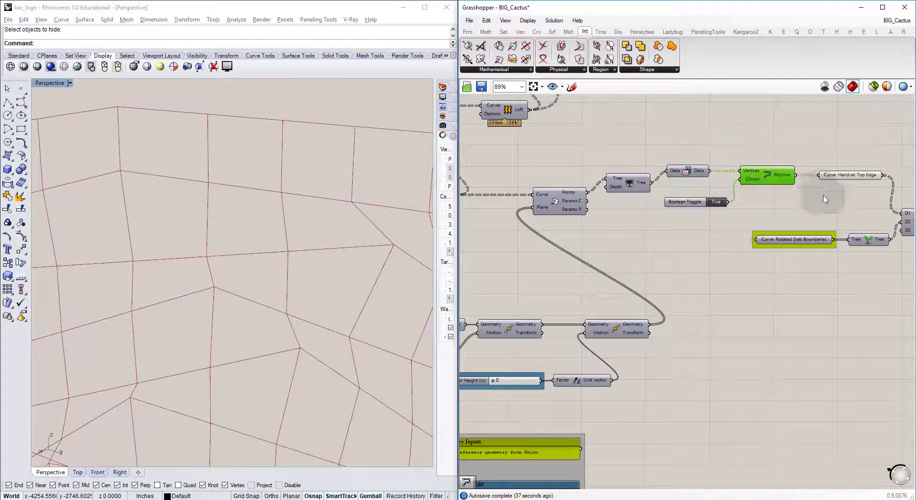
{"action": "right_click_drag", "start_coordinate": [825, 199], "coordinate": [773, 209]}
Set the Handrail Height slider to 35 inches.
{"action": "right_click_drag", "start_coordinate": [474, 238], "coordinate": [596, 253]}
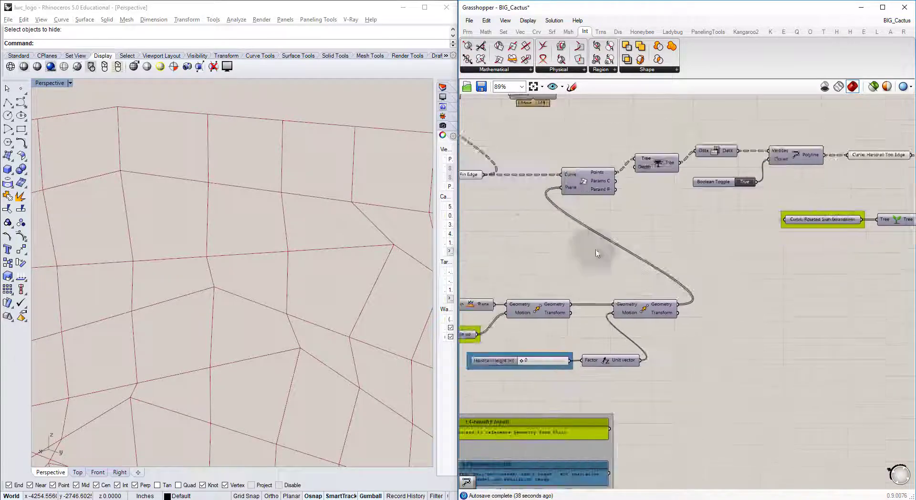
{"action": "scroll", "coordinate": [607, 345], "scroll_direction": "up", "scroll_amount": 4}
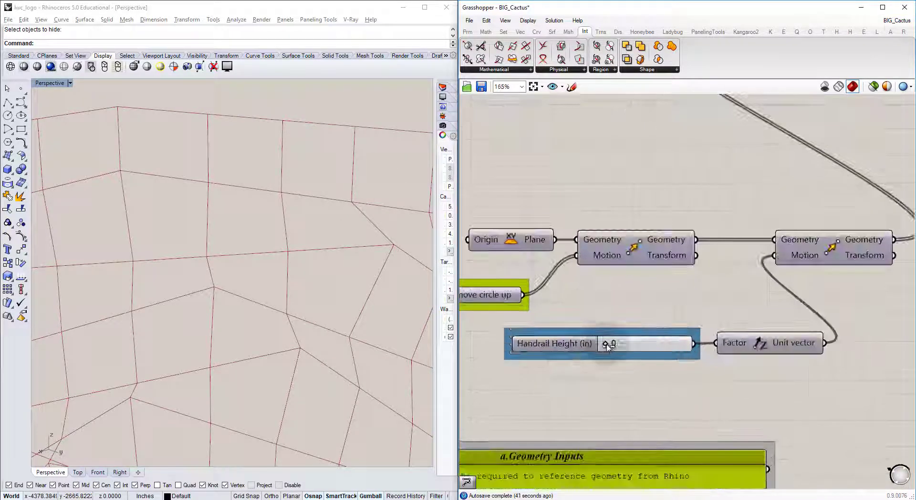
{"action": "left_click_drag", "start_coordinate": [611, 344], "coordinate": [519, 361]}
{"action": "scroll", "coordinate": [668, 363], "scroll_direction": "down", "scroll_amount": 6}
{"action": "left_click", "coordinate": [570, 321]}
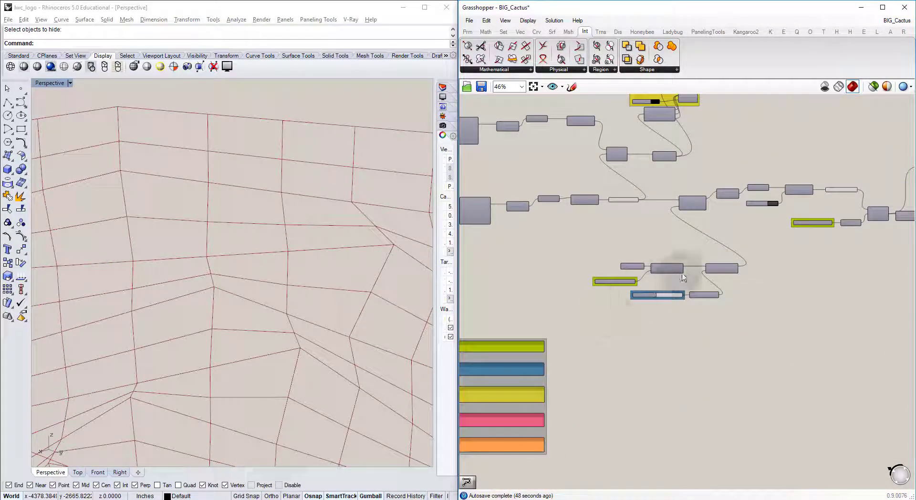
Move the components from the curve-plane intersection to the handrail Loft and Panel together, making room beside the Move component.
{"action": "right_click_drag", "start_coordinate": [681, 273], "coordinate": [650, 287]}
{"action": "scroll", "coordinate": [650, 287], "scroll_direction": "up", "scroll_amount": 3}
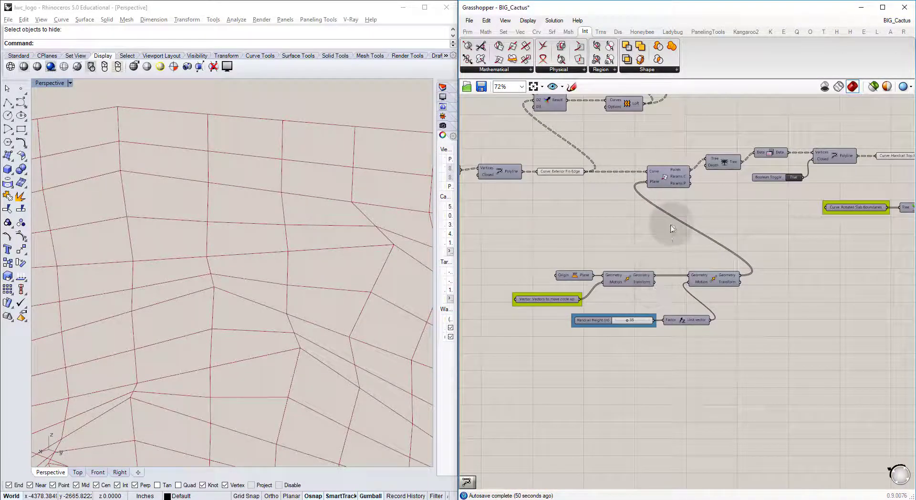
{"action": "right_click_drag", "start_coordinate": [671, 228], "coordinate": [607, 242]}
{"action": "right_click_drag", "start_coordinate": [674, 231], "coordinate": [644, 223]}
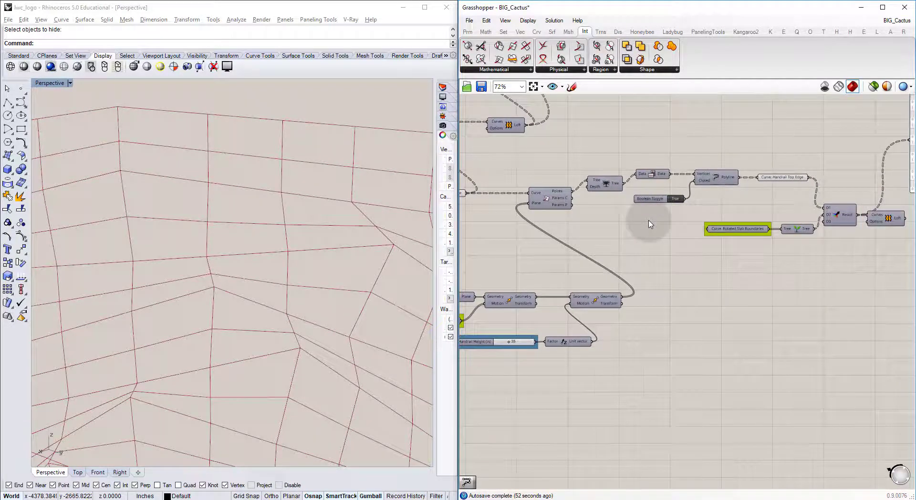
{"action": "scroll", "coordinate": [649, 224], "scroll_direction": "down", "scroll_amount": 2}
{"action": "left_click_drag", "start_coordinate": [838, 229], "coordinate": [532, 122]}
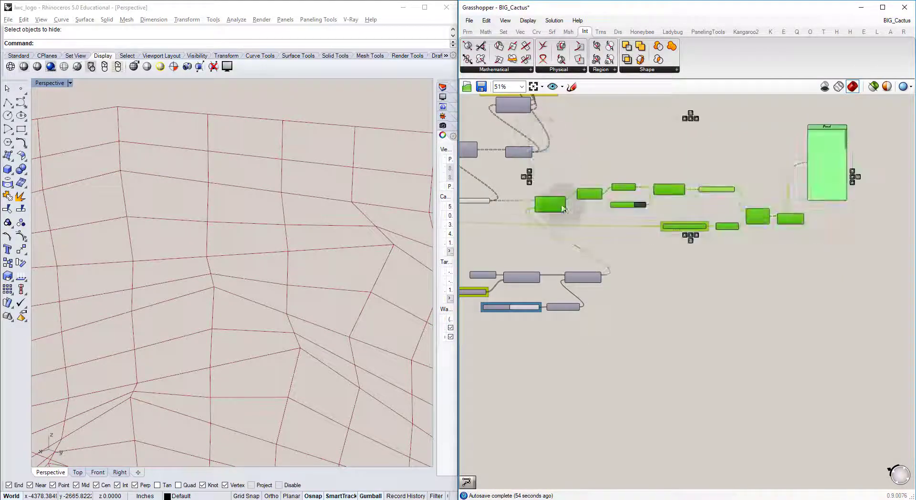
{"action": "left_click_drag", "start_coordinate": [563, 208], "coordinate": [663, 206]}
{"action": "left_click", "coordinate": [606, 288]}
{"action": "scroll", "coordinate": [570, 296], "scroll_direction": "up", "scroll_amount": 2}
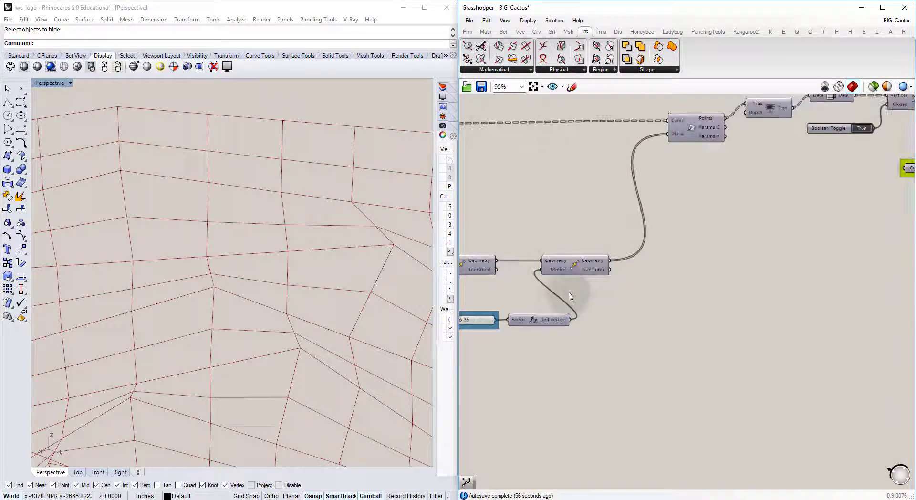
Shift the second Move component farther from the first one, opening space above the Handrail Height slider and Unit Z component.
{"action": "right_click_drag", "start_coordinate": [534, 310], "coordinate": [631, 269]}
{"action": "right_click_drag", "start_coordinate": [548, 260], "coordinate": [569, 259]}
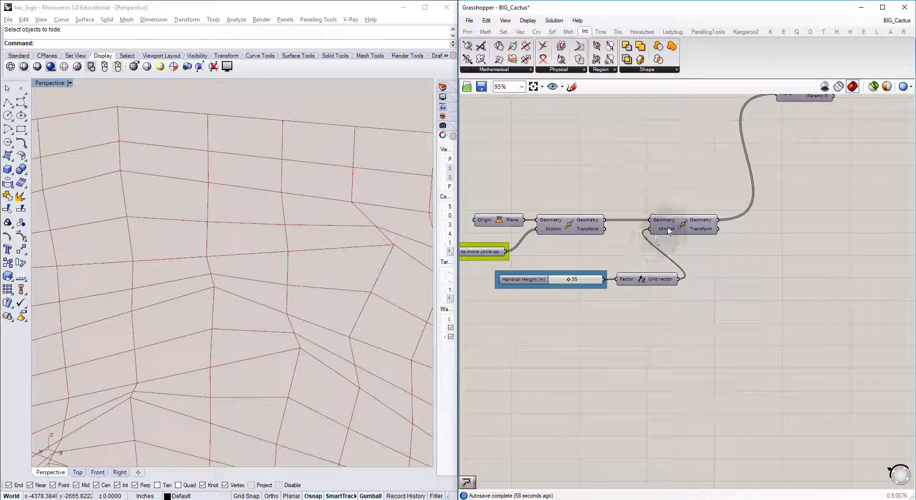
{"action": "left_click_drag", "start_coordinate": [667, 232], "coordinate": [722, 234]}
{"action": "left_click", "coordinate": [574, 284]}
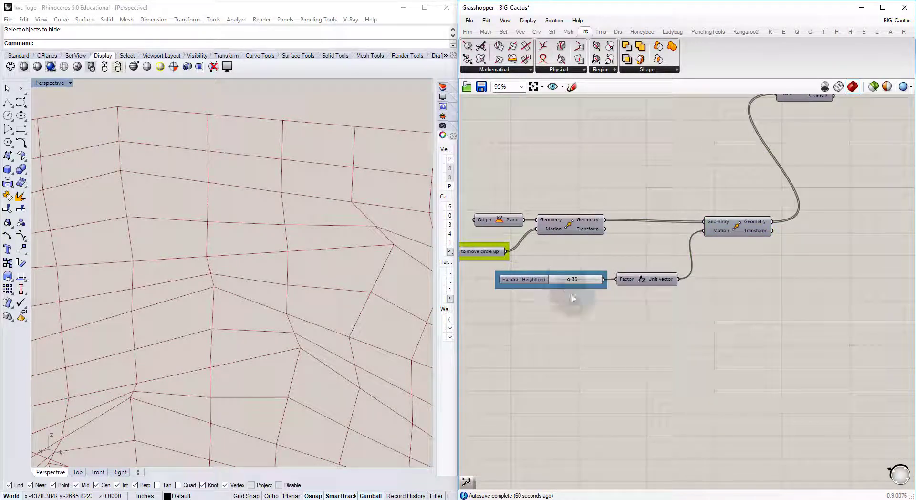
Duplicate the chain from the Handrail Height slider through Move, the intersection and Polyline to Handrail Top Edge, placing the copy below the original.
{"action": "left_click_drag", "start_coordinate": [527, 266], "coordinate": [526, 265]}
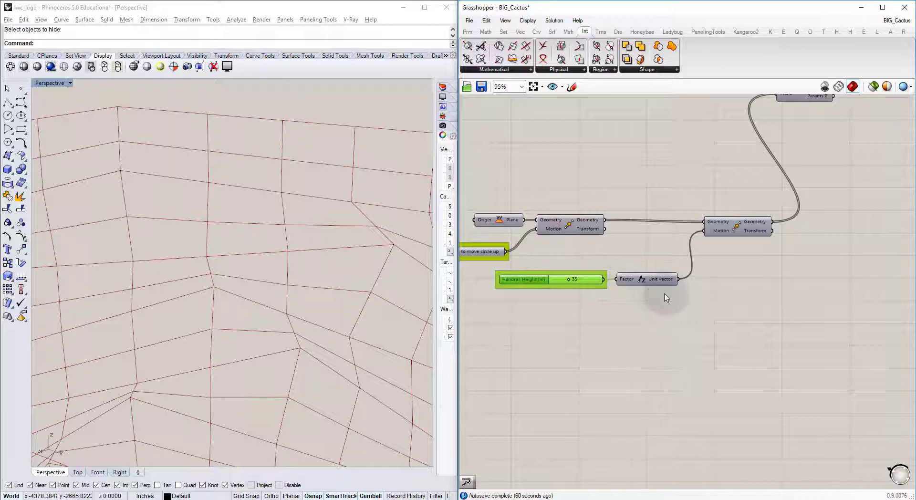
{"action": "left_click_drag", "start_coordinate": [639, 266], "coordinate": [641, 263], "text": "shift"}
{"action": "left_click_drag", "start_coordinate": [747, 254], "coordinate": [703, 198], "text": "shift"}
{"action": "right_click_drag", "start_coordinate": [742, 135], "coordinate": [627, 236]}
{"action": "left_click_drag", "start_coordinate": [693, 208], "coordinate": [641, 154], "text": "shift"}
{"action": "right_click_drag", "start_coordinate": [700, 183], "coordinate": [583, 216]}
{"action": "left_click_drag", "start_coordinate": [673, 236], "coordinate": [653, 226], "text": "shift"}
{"action": "left_click_drag", "start_coordinate": [718, 244], "coordinate": [672, 180], "text": "shift"}
{"action": "right_click_drag", "start_coordinate": [763, 212], "coordinate": [611, 213]}
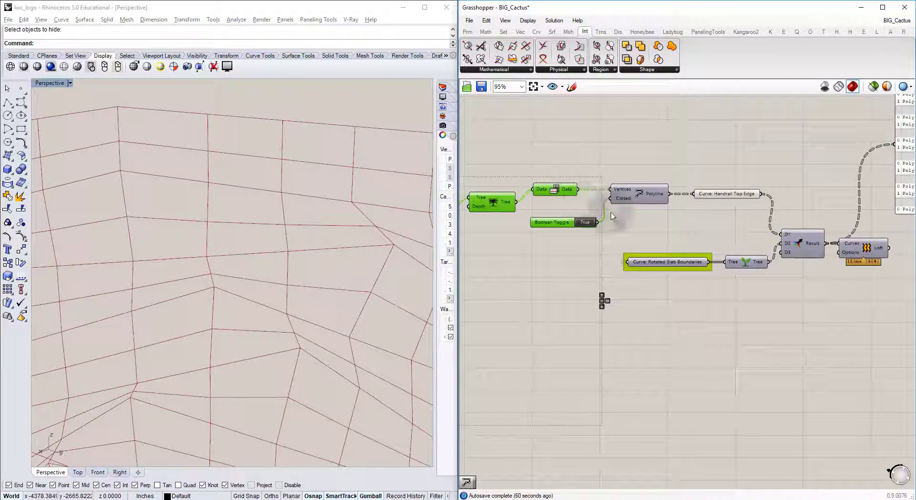
{"action": "left_click_drag", "start_coordinate": [657, 218], "coordinate": [654, 193], "text": "shift"}
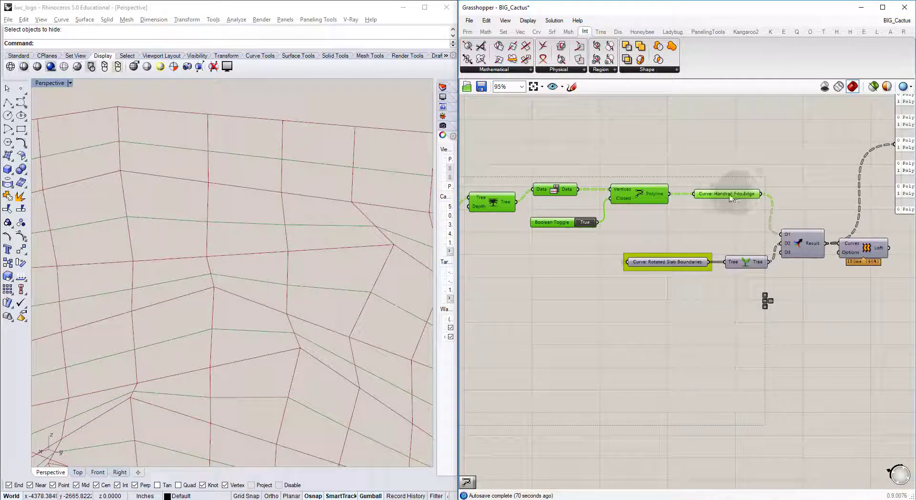
{"action": "scroll", "coordinate": [632, 218], "scroll_direction": "down", "scroll_amount": 4}
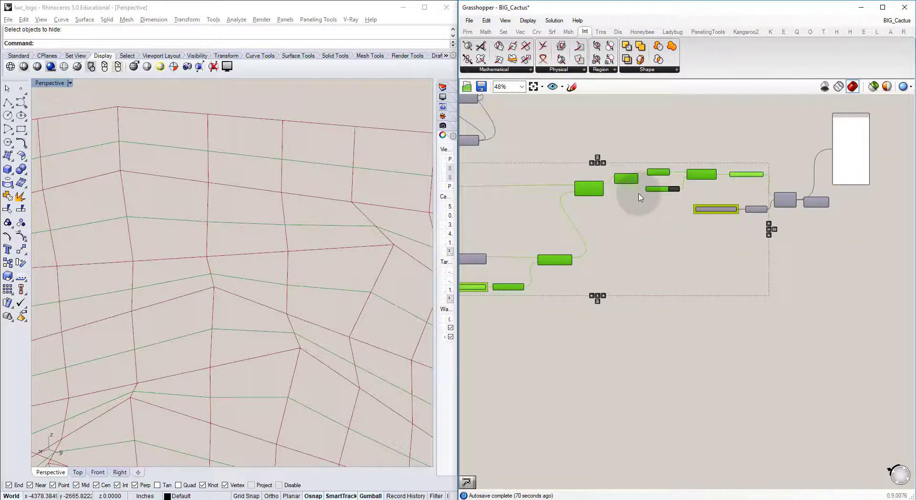
{"action": "key", "text": "ctrl+v"}
{"action": "left_click_drag", "start_coordinate": [594, 195], "coordinate": [623, 384]}
{"action": "left_click", "coordinate": [596, 311]}
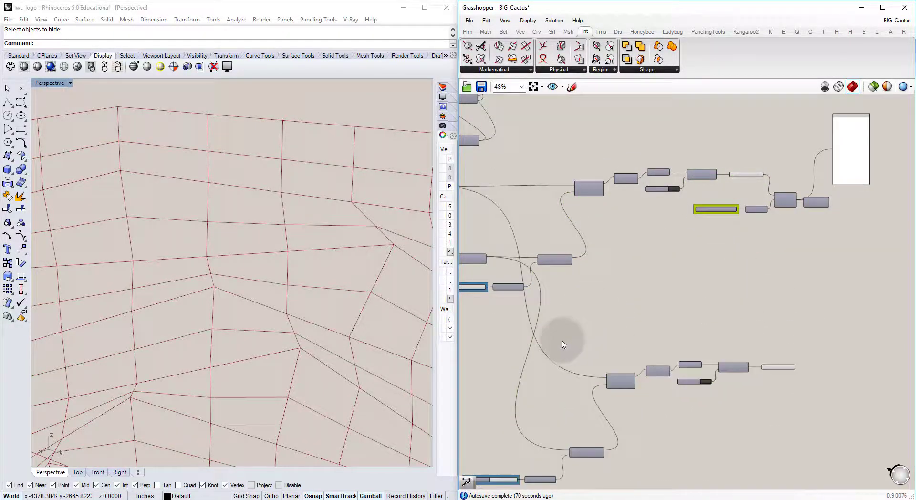
Set the copied Handrail Height slider to 3 inches and check the new edge lines on the facade.
{"action": "right_click_drag", "start_coordinate": [545, 409], "coordinate": [602, 245]}
{"action": "scroll", "coordinate": [552, 323], "scroll_direction": "up", "scroll_amount": 6}
{"action": "scroll", "coordinate": [550, 333], "scroll_direction": "up", "scroll_amount": 4}
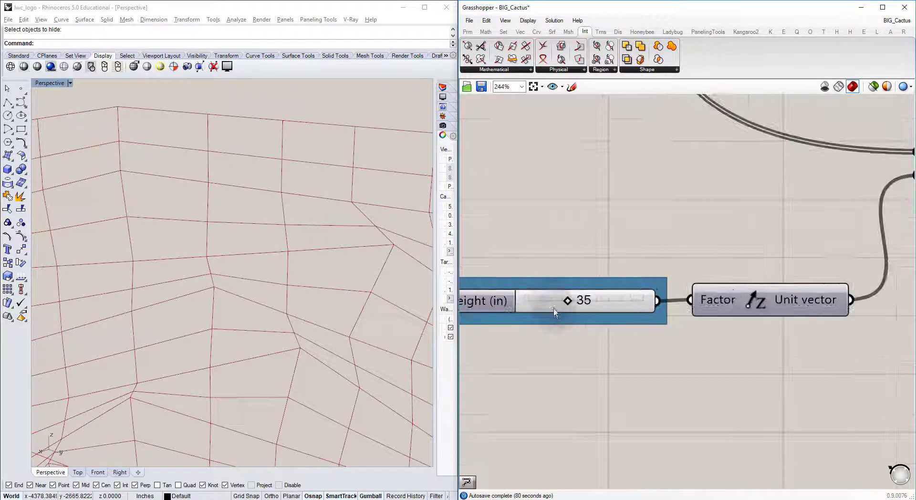
{"action": "left_click_drag", "start_coordinate": [650, 285], "coordinate": [591, 299]}
{"action": "scroll", "coordinate": [256, 250], "scroll_direction": "up", "scroll_amount": 5}
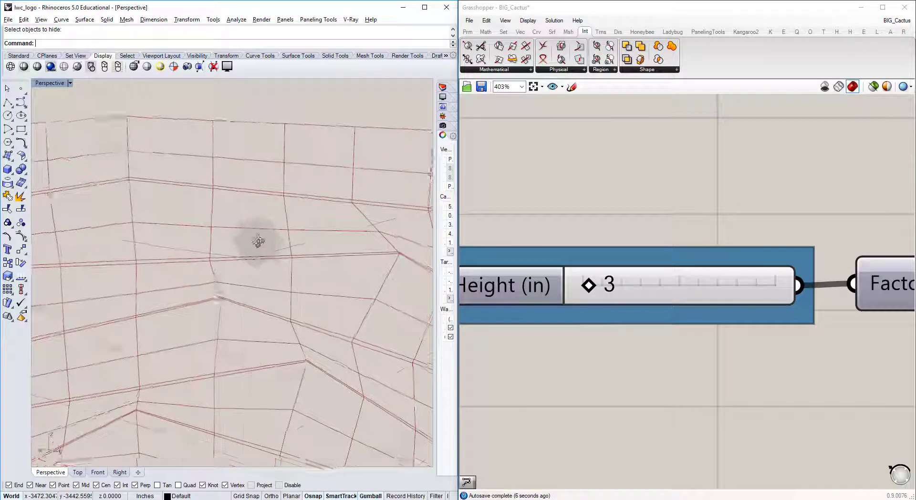
{"action": "scroll", "coordinate": [601, 210], "scroll_direction": "down", "scroll_amount": 10}
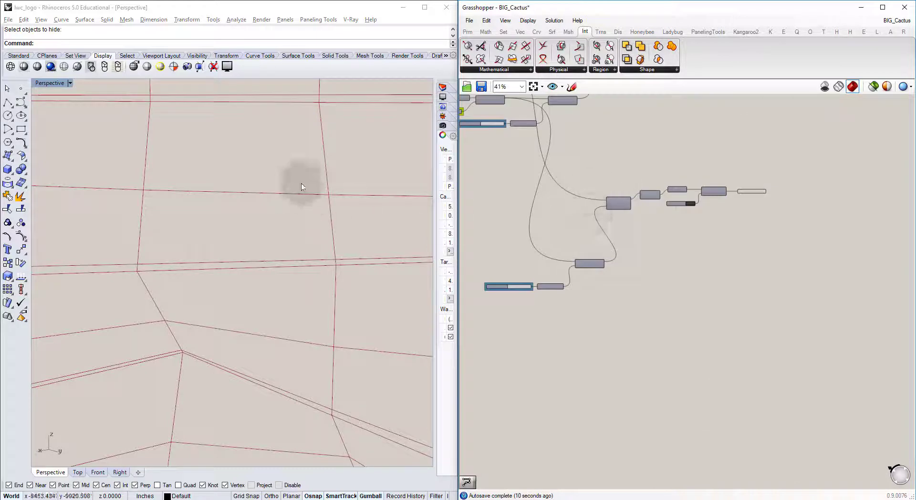
Delete the Rotated Slab Boundaries curve parameter and the Graft Tree component feeding the D2 input before the handrail Loft.
{"action": "scroll", "coordinate": [703, 217], "scroll_direction": "up", "scroll_amount": 6}
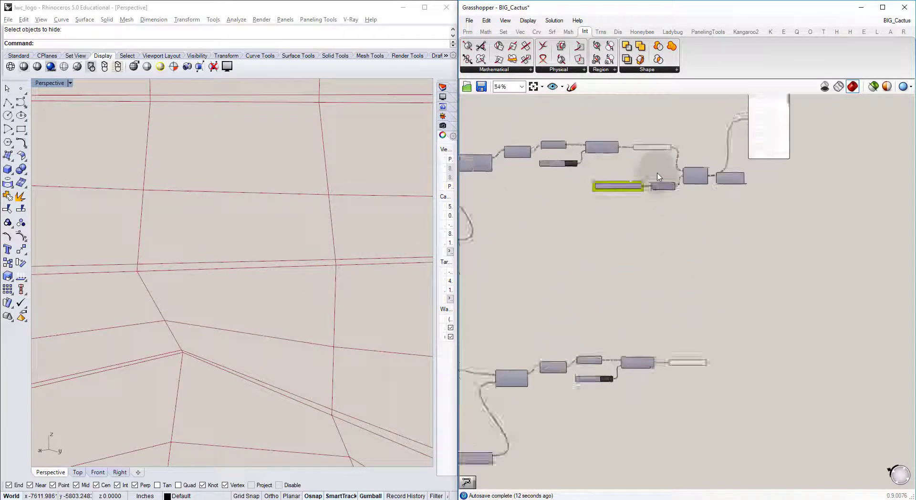
{"action": "scroll", "coordinate": [608, 198], "scroll_direction": "up", "scroll_amount": 3}
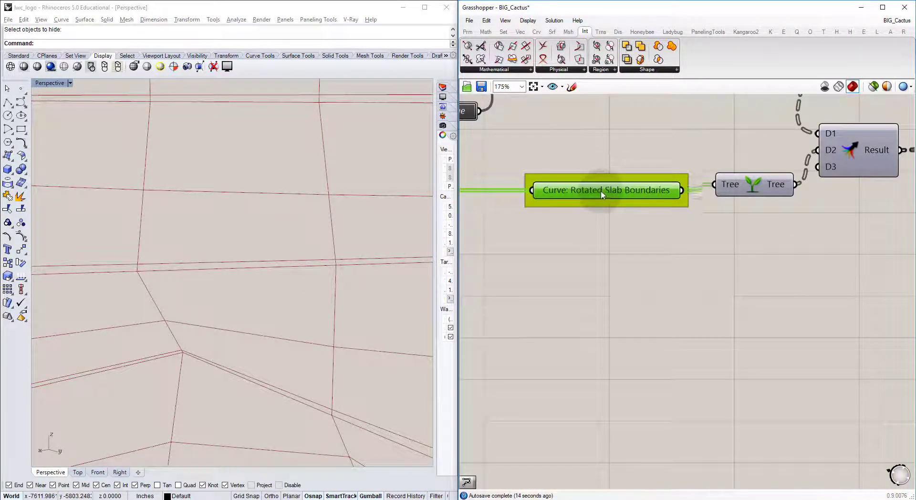
{"action": "left_click_drag", "start_coordinate": [594, 189], "coordinate": [604, 189]}
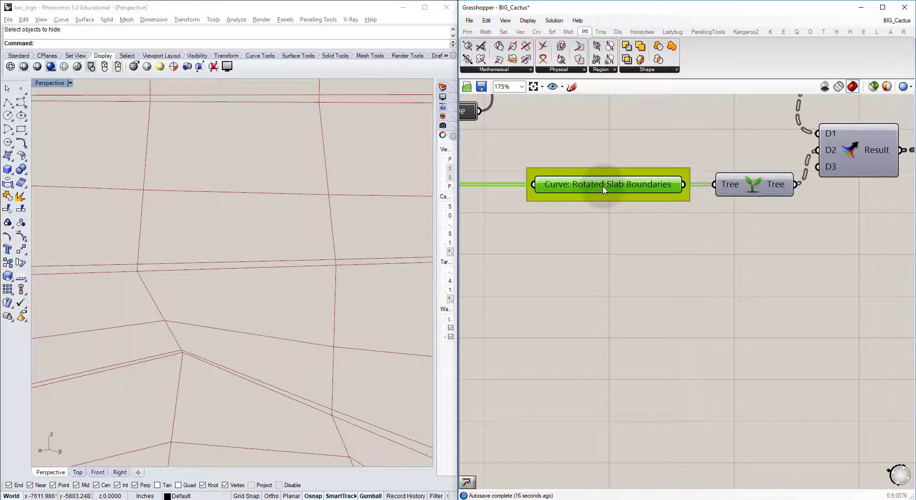
{"action": "key", "text": "Delete"}
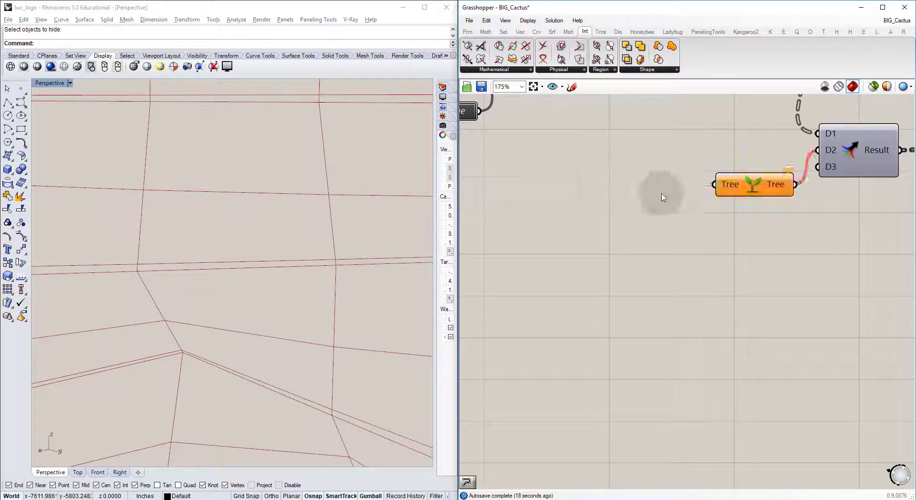
{"action": "left_click_drag", "start_coordinate": [749, 189], "coordinate": [711, 191]}
{"action": "key", "text": "Delete"}
{"action": "scroll", "coordinate": [634, 187], "scroll_direction": "down", "scroll_amount": 4}
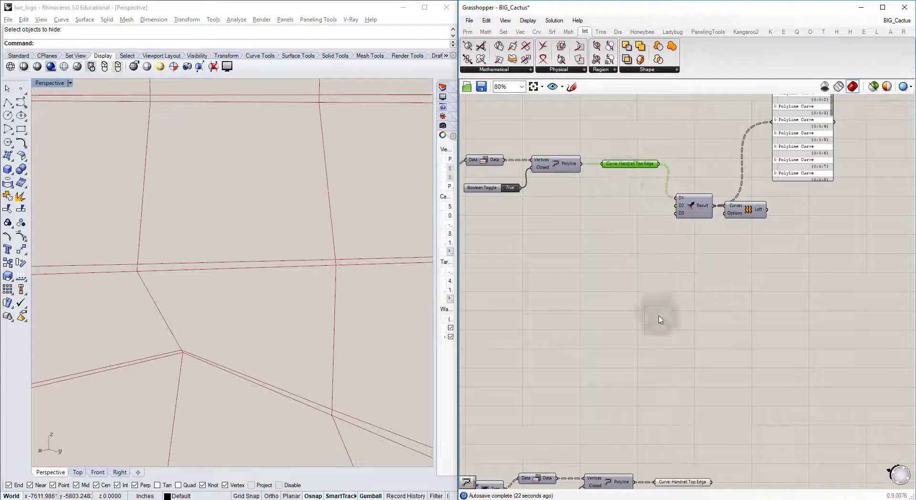
Rename the duplicated Handrail Top Edge curve parameter to "Curve: Handrail Bottom Edge".
{"action": "right_click_drag", "start_coordinate": [660, 320], "coordinate": [623, 229]}
{"action": "right_click_drag", "start_coordinate": [630, 315], "coordinate": [609, 216]}
{"action": "scroll", "coordinate": [631, 292], "scroll_direction": "up", "scroll_amount": 7}
{"action": "left_click", "coordinate": [630, 297]}
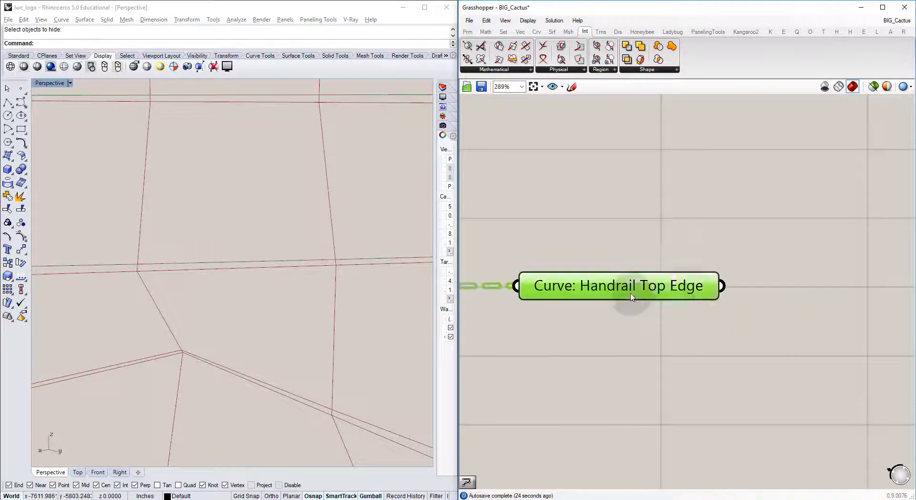
{"action": "right_click", "coordinate": [630, 296]}
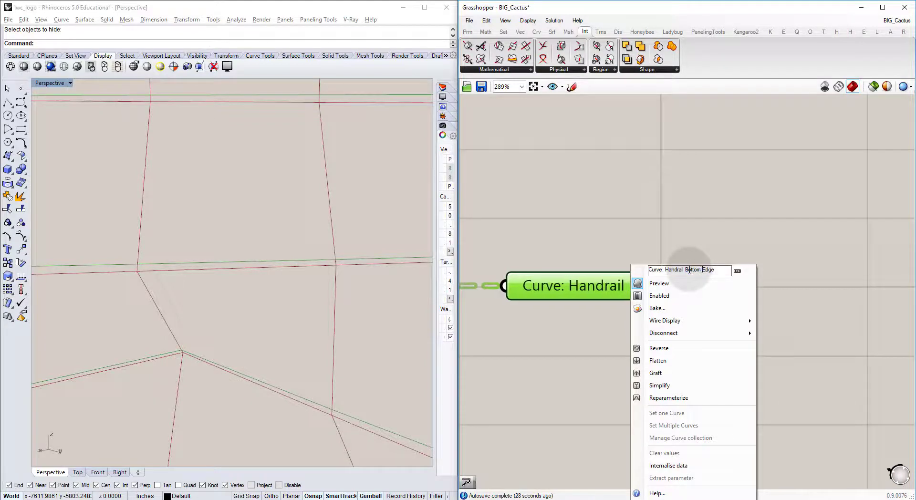
{"action": "key", "text": "Return"}
{"action": "left_click", "coordinate": [652, 232]}
Connect Handrail Bottom Edge to the D2 input of the Merge component and inspect the lofted handrails along the tower.
{"action": "scroll", "coordinate": [650, 232], "scroll_direction": "down", "scroll_amount": 8}
{"action": "right_click_drag", "start_coordinate": [628, 163], "coordinate": [601, 299]}
{"action": "left_click_drag", "start_coordinate": [642, 378], "coordinate": [610, 157]}
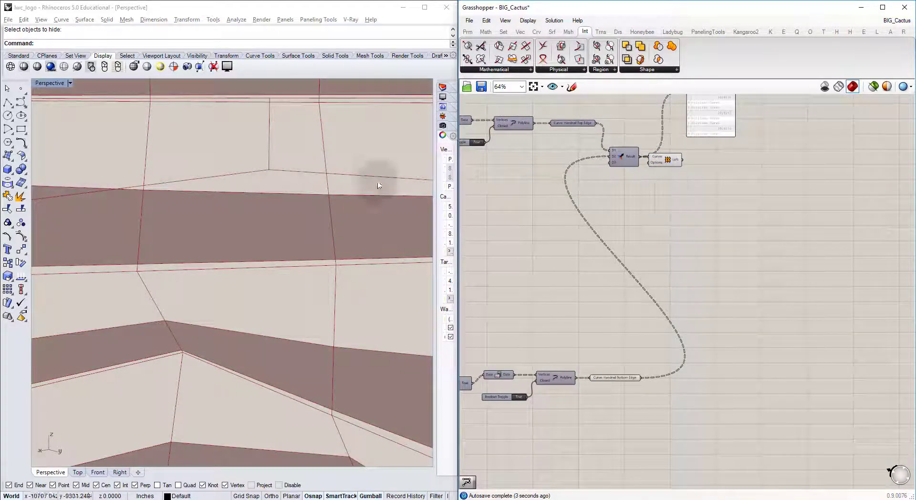
{"action": "right_click_drag", "start_coordinate": [345, 196], "coordinate": [303, 210]}
{"action": "scroll", "coordinate": [319, 201], "scroll_direction": "down", "scroll_amount": 10}
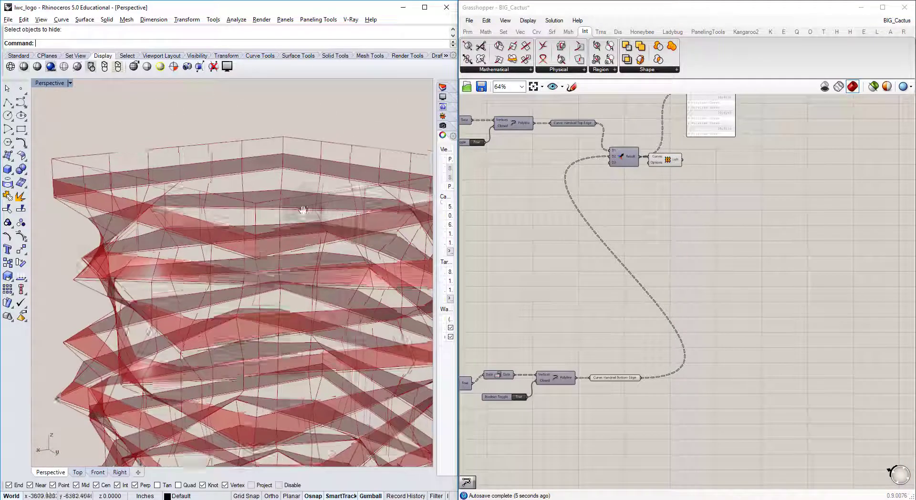
{"action": "scroll", "coordinate": [303, 209], "scroll_direction": "down", "scroll_amount": 10}
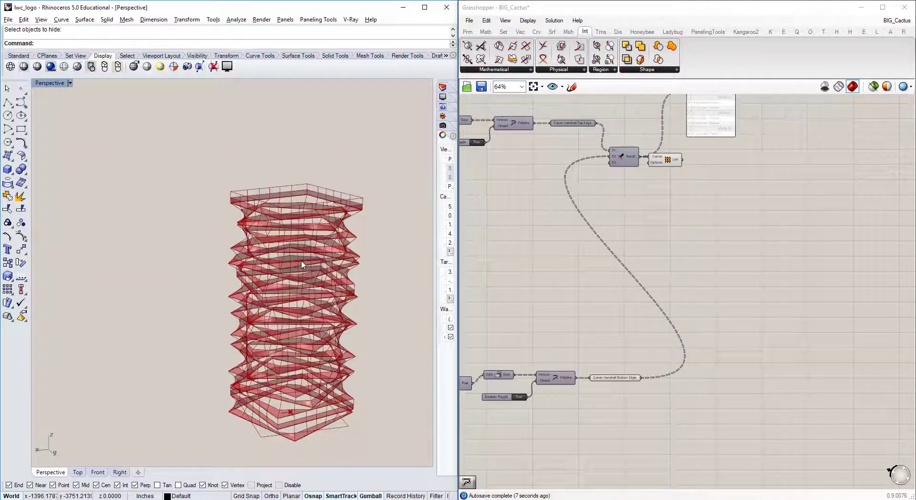
{"action": "scroll", "coordinate": [302, 264], "scroll_direction": "up", "scroll_amount": 10}
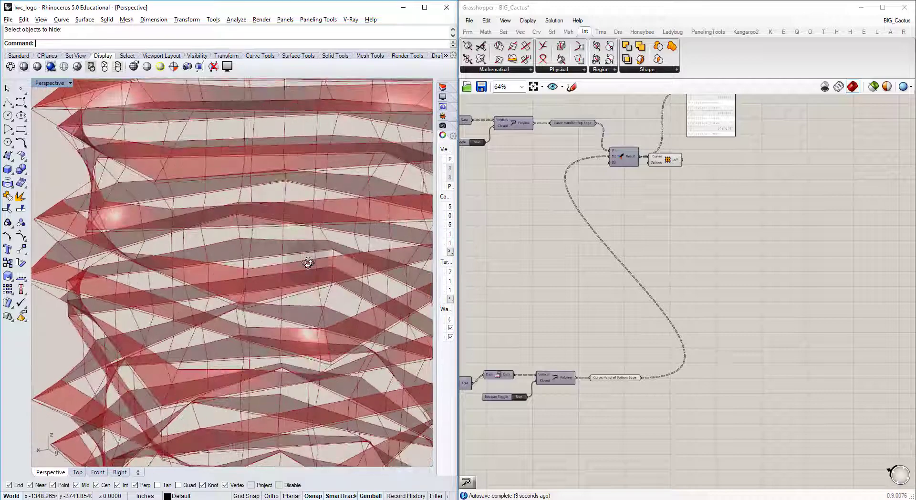
Copy the Custom Preview group with its colour swatches and Brep Edges component, and place it beside the handrail Loft.
{"action": "left_click", "coordinate": [618, 191]}
{"action": "scroll", "coordinate": [614, 190], "scroll_direction": "down", "scroll_amount": 7}
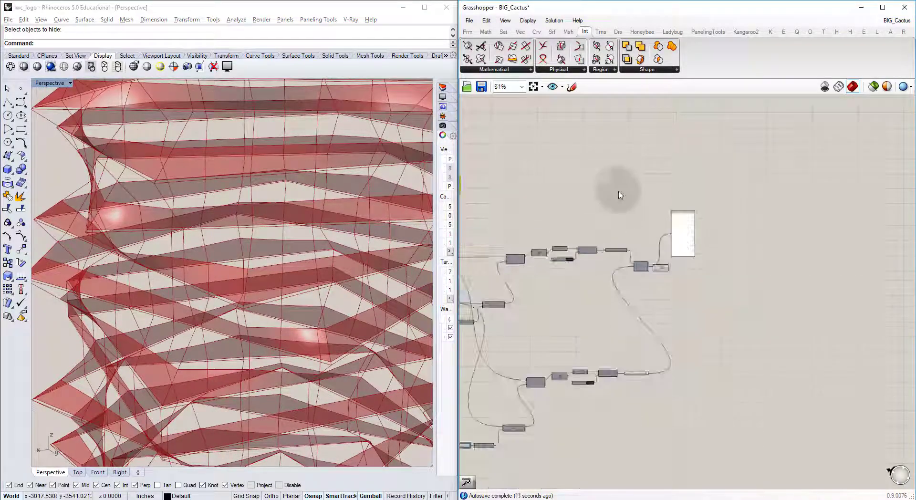
{"action": "scroll", "coordinate": [543, 198], "scroll_direction": "up", "scroll_amount": 5}
{"action": "left_click_drag", "start_coordinate": [617, 196], "coordinate": [853, 190]}
{"action": "scroll", "coordinate": [561, 165], "scroll_direction": "up", "scroll_amount": 3}
{"action": "key", "text": "ctrl+v"}
{"action": "scroll", "coordinate": [564, 144], "scroll_direction": "down", "scroll_amount": 7}
{"action": "scroll", "coordinate": [835, 230], "scroll_direction": "up", "scroll_amount": 3}
{"action": "scroll", "coordinate": [855, 202], "scroll_direction": "up", "scroll_amount": 3}
Position the copied Brep Edges component beneath the colour swatches and add it to the copied Custom Preview group.
{"action": "left_click", "coordinate": [811, 267]}
{"action": "right_click_drag", "start_coordinate": [871, 247], "coordinate": [735, 254]}
{"action": "left_click_drag", "start_coordinate": [741, 278], "coordinate": [682, 287]}
{"action": "right_click", "coordinate": [750, 220]}
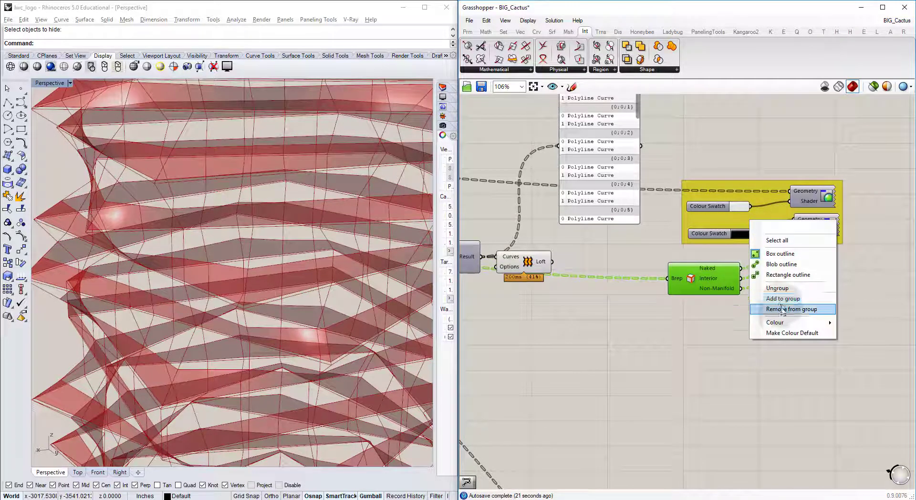
{"action": "left_click", "coordinate": [781, 299]}
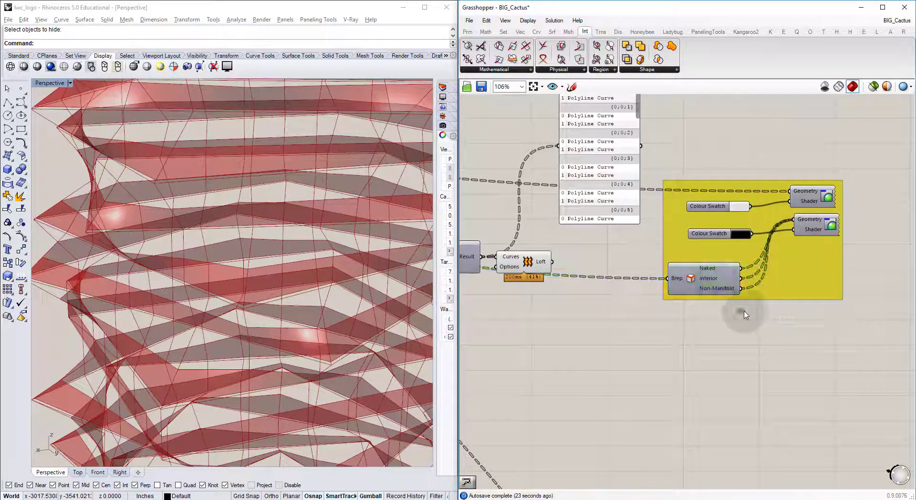
Hide the handrail Loft's preview and connect its output to the copied Brep Edges and surface Custom Preview.
{"action": "left_click", "coordinate": [514, 241]}
{"action": "left_click", "coordinate": [526, 267]}
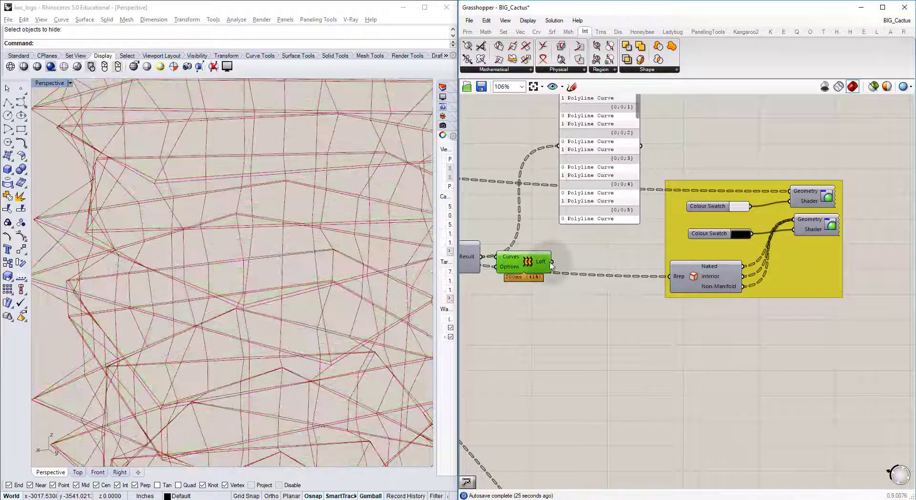
{"action": "mouse_move", "coordinate": [552, 262]}
{"action": "left_mouse_down"}
{"action": "mouse_move", "coordinate": [691, 264]}
{"action": "mouse_move", "coordinate": [673, 276]}
{"action": "left_mouse_up"}
{"action": "left_click", "coordinate": [796, 312]}
Turn on the previews of the two handrail Custom Preview components and check the shaded handrails on the tower.
{"action": "left_click_drag", "start_coordinate": [901, 256], "coordinate": [793, 149]}
{"action": "key", "text": "ctrl+q"}
{"action": "left_click", "coordinate": [791, 145]}
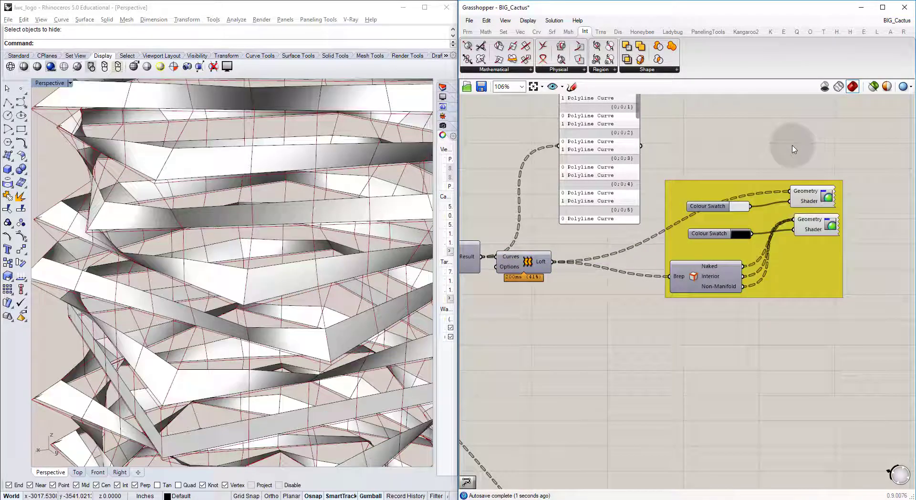
{"action": "scroll", "coordinate": [179, 237], "scroll_direction": "down", "scroll_amount": 6}
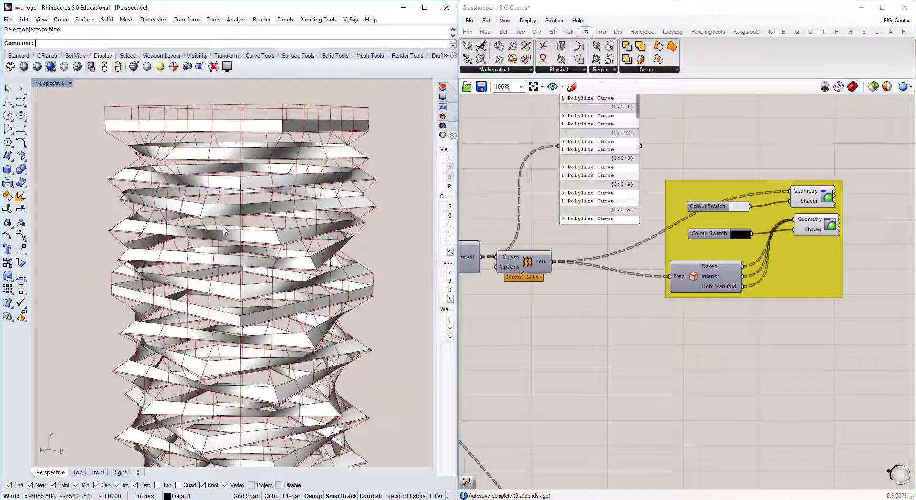
{"action": "scroll", "coordinate": [227, 231], "scroll_direction": "up", "scroll_amount": 8}
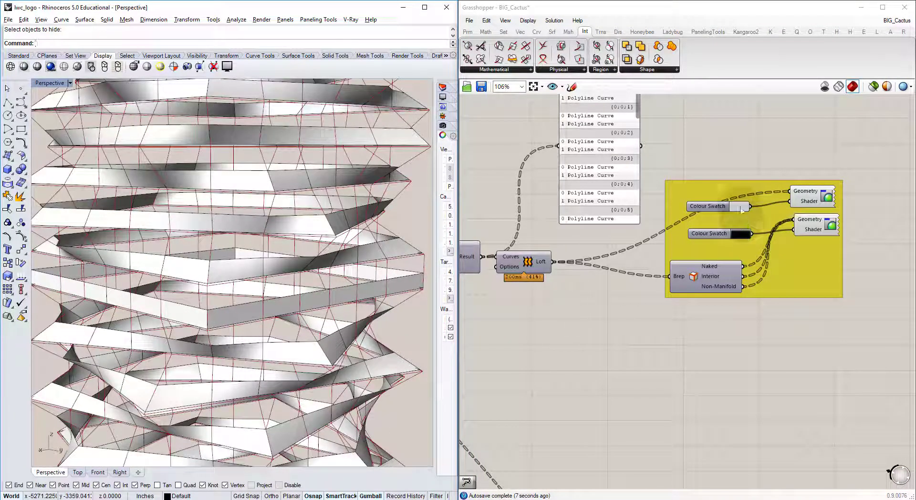
Set the handrail surface Colour Swatch to a translucent blue with hue 203°, saturation 100 and value 100, with alpha below 139.
{"action": "left_click", "coordinate": [740, 209]}
{"action": "left_click_drag", "start_coordinate": [837, 357], "coordinate": [802, 359]}
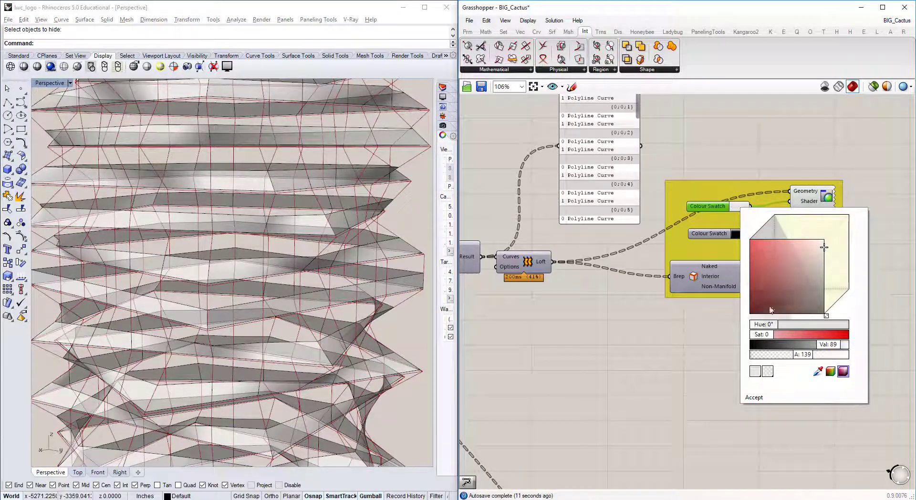
{"action": "left_click_drag", "start_coordinate": [779, 327], "coordinate": [806, 328]}
{"action": "left_click_drag", "start_coordinate": [784, 250], "coordinate": [722, 170]}
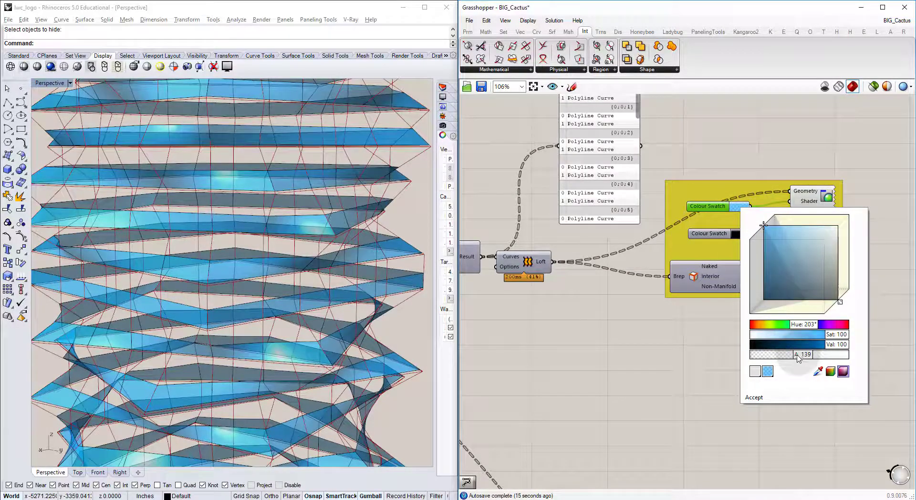
{"action": "left_click_drag", "start_coordinate": [798, 357], "coordinate": [774, 357]}
{"action": "left_click", "coordinate": [570, 339]}
Hide the previews of Handrail Bottom Edge and the curve parameter that feeds both handrail intersections.
{"action": "right_click_drag", "start_coordinate": [559, 234], "coordinate": [584, 242]}
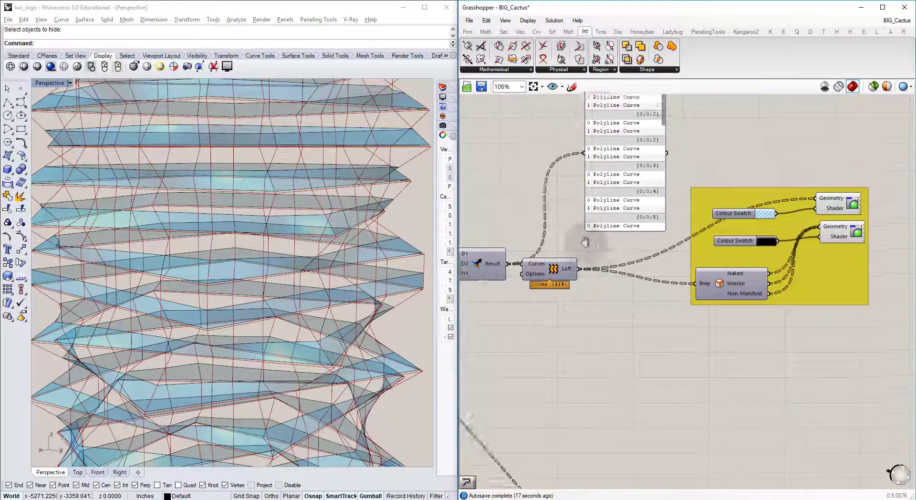
{"action": "scroll", "coordinate": [584, 242], "scroll_direction": "down", "scroll_amount": 5}
{"action": "left_click_drag", "start_coordinate": [662, 416], "coordinate": [623, 373]}
{"action": "key", "text": "ctrl+q"}
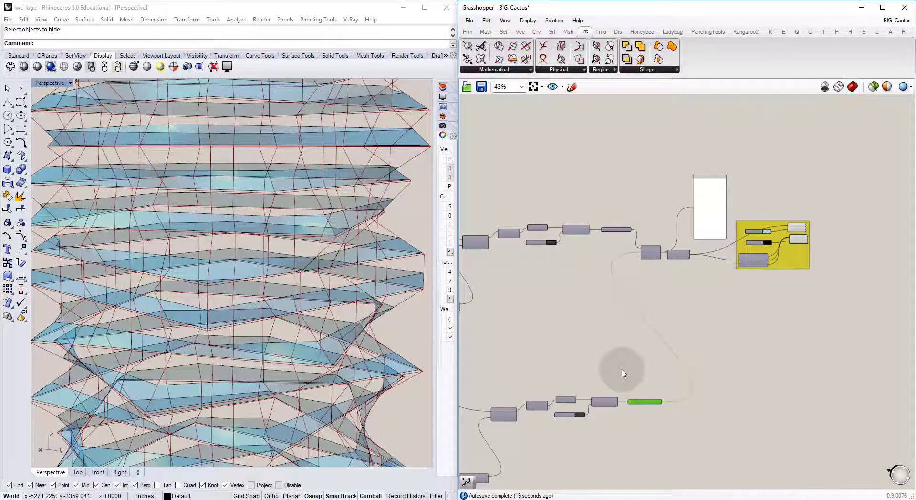
{"action": "left_click", "coordinate": [623, 373]}
{"action": "right_click_drag", "start_coordinate": [557, 319], "coordinate": [730, 310]}
{"action": "right_click_drag", "start_coordinate": [593, 292], "coordinate": [684, 335]}
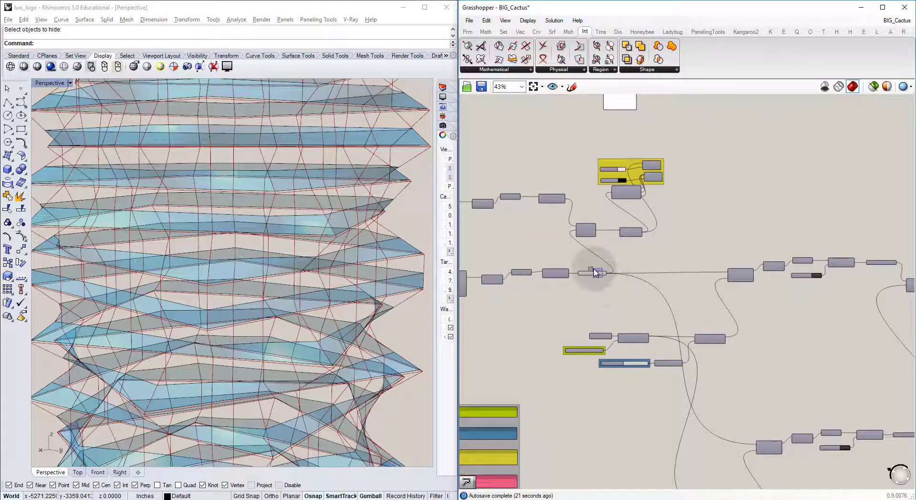
{"action": "left_click_drag", "start_coordinate": [594, 268], "coordinate": [591, 268]}
{"action": "key", "text": "ctrl+q"}
{"action": "left_click", "coordinate": [581, 255]}
Turn on the previews of the two Custom Preview components in the facade wall group.
{"action": "right_click_drag", "start_coordinate": [656, 190], "coordinate": [668, 216]}
{"action": "left_click_drag", "start_coordinate": [669, 217], "coordinate": [661, 173]}
{"action": "key", "text": "ctrl+q"}
{"action": "left_click", "coordinate": [673, 152]}
Turn on the two Custom Preview components in the floor slab group and orbit to view the tower with its glass handrails.
{"action": "right_click_drag", "start_coordinate": [726, 135], "coordinate": [683, 238]}
{"action": "scroll", "coordinate": [682, 238], "scroll_direction": "down", "scroll_amount": 4}
{"action": "scroll", "coordinate": [640, 197], "scroll_direction": "up", "scroll_amount": 3}
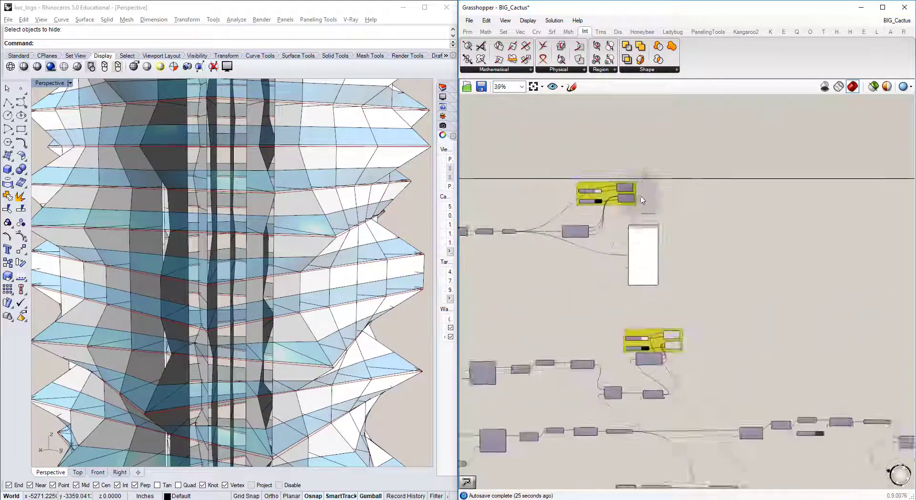
{"action": "left_click_drag", "start_coordinate": [651, 215], "coordinate": [613, 172]}
{"action": "key", "text": "ctrl+q"}
{"action": "left_click", "coordinate": [676, 213]}
{"action": "right_click_drag", "start_coordinate": [278, 271], "coordinate": [271, 257]}
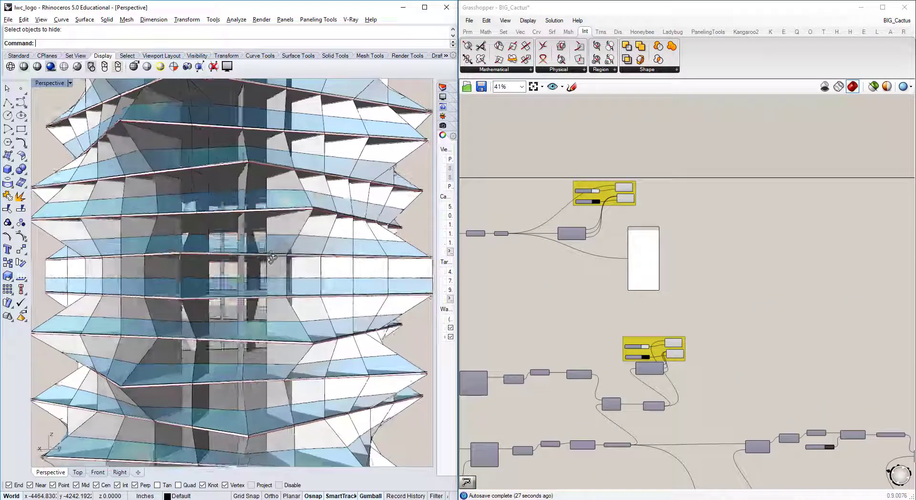
Adjust the Handrail Height (in) slider that drives the vertical offset of the handrails' top edge.
{"action": "scroll", "coordinate": [272, 258], "scroll_direction": "down", "scroll_amount": 5}
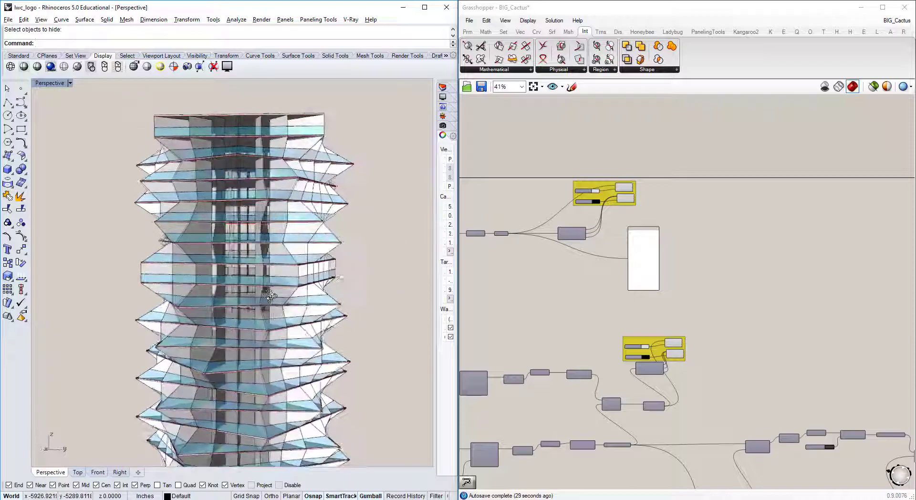
{"action": "right_click_drag", "start_coordinate": [270, 296], "coordinate": [334, 306]}
{"action": "right_click_drag", "start_coordinate": [607, 360], "coordinate": [644, 287]}
{"action": "right_click_drag", "start_coordinate": [664, 375], "coordinate": [613, 310]}
{"action": "scroll", "coordinate": [634, 374], "scroll_direction": "down", "scroll_amount": 2}
{"action": "scroll", "coordinate": [587, 299], "scroll_direction": "up", "scroll_amount": 3}
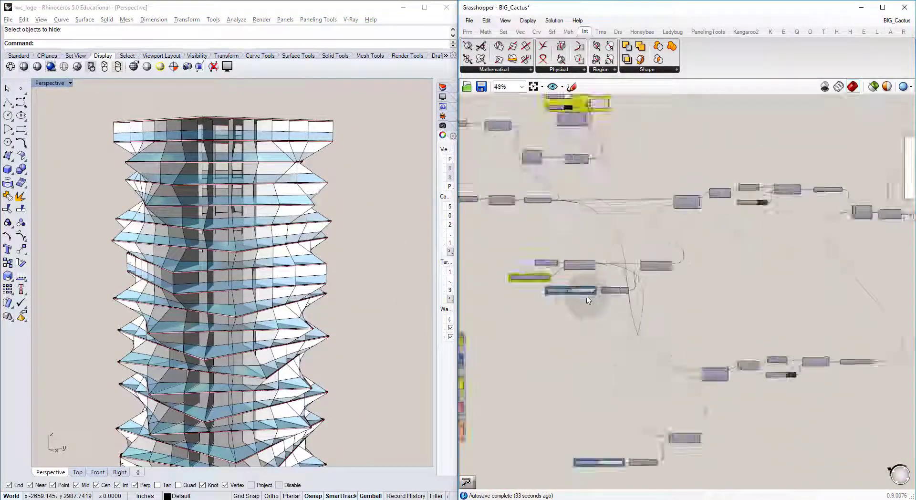
{"action": "scroll", "coordinate": [588, 299], "scroll_direction": "up", "scroll_amount": 6}
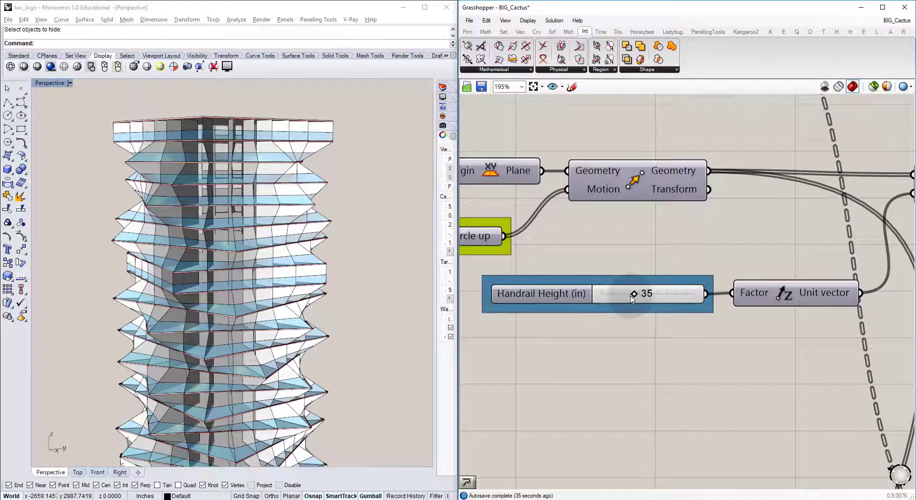
{"action": "left_click_drag", "start_coordinate": [636, 296], "coordinate": [639, 344]}
Set the lower handrail offset slider, which drives the handrails' bottom edge, to 0 inches.
{"action": "scroll", "coordinate": [615, 305], "scroll_direction": "down", "scroll_amount": 5}
{"action": "scroll", "coordinate": [613, 314], "scroll_direction": "up", "scroll_amount": 7}
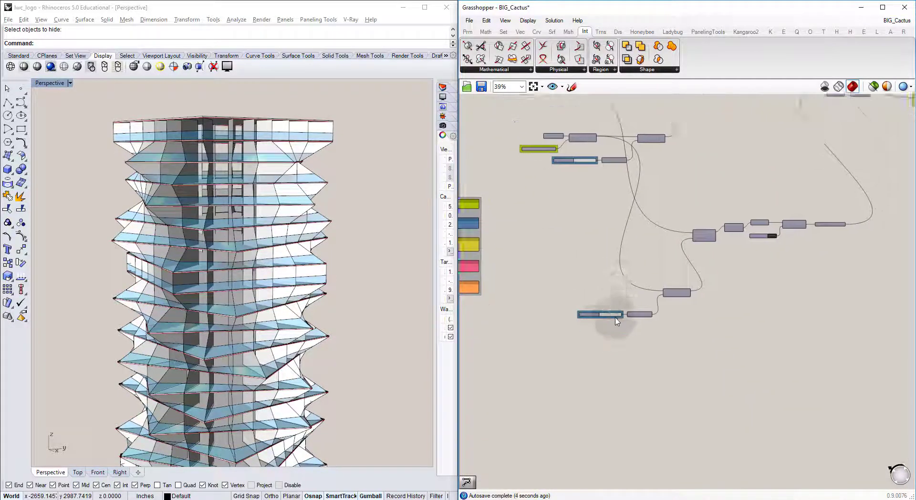
{"action": "scroll", "coordinate": [551, 328], "scroll_direction": "up", "scroll_amount": 3}
{"action": "left_click_drag", "start_coordinate": [559, 332], "coordinate": [519, 327]}
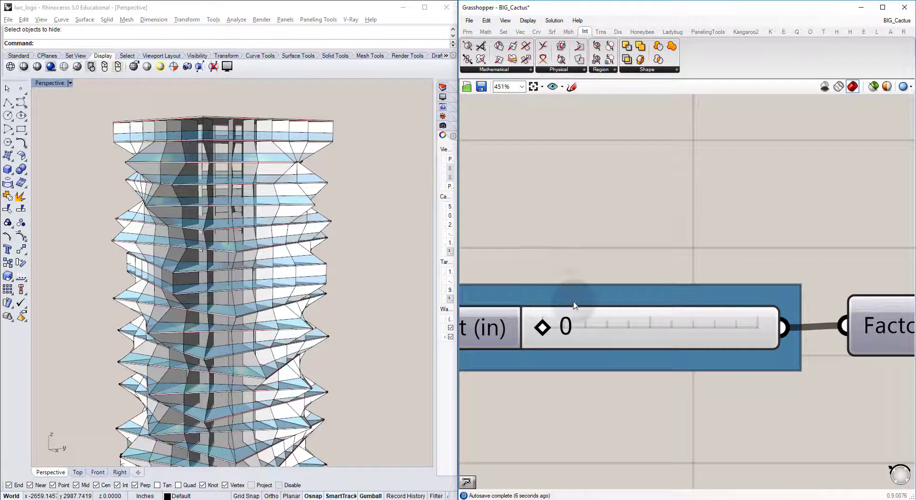
Rename the lower handrail offset slider as Handrail Bottom (in).
{"action": "right_click_drag", "start_coordinate": [573, 306], "coordinate": [687, 278]}
{"action": "right_click_drag", "start_coordinate": [542, 292], "coordinate": [684, 284]}
{"action": "right_click", "coordinate": [616, 299]}
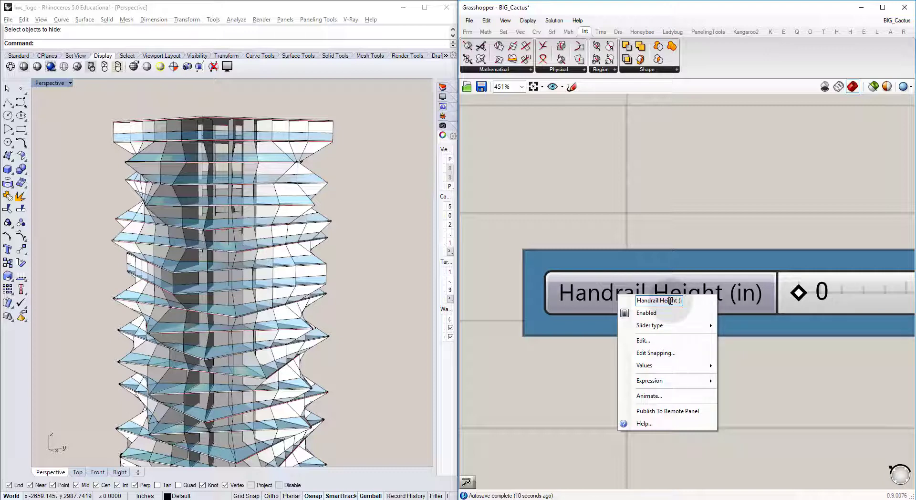
{"action": "type", "text": "Bottom"}
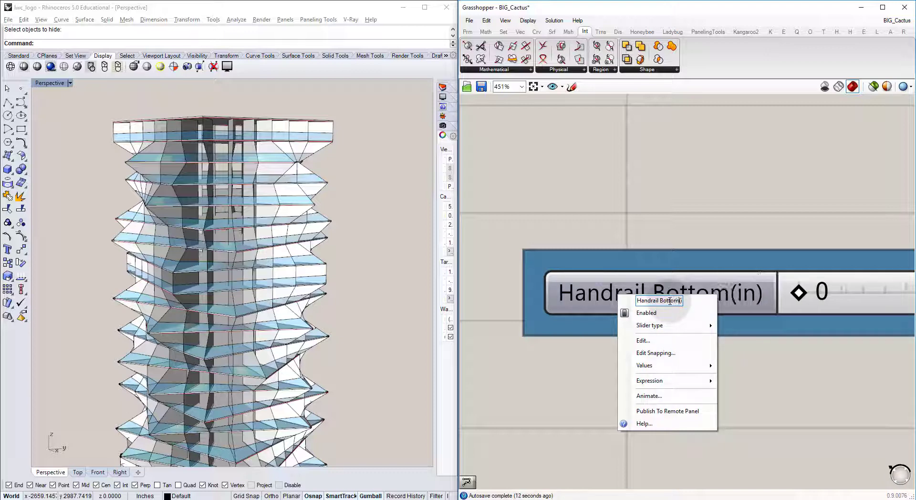
{"action": "key", "text": "Return"}
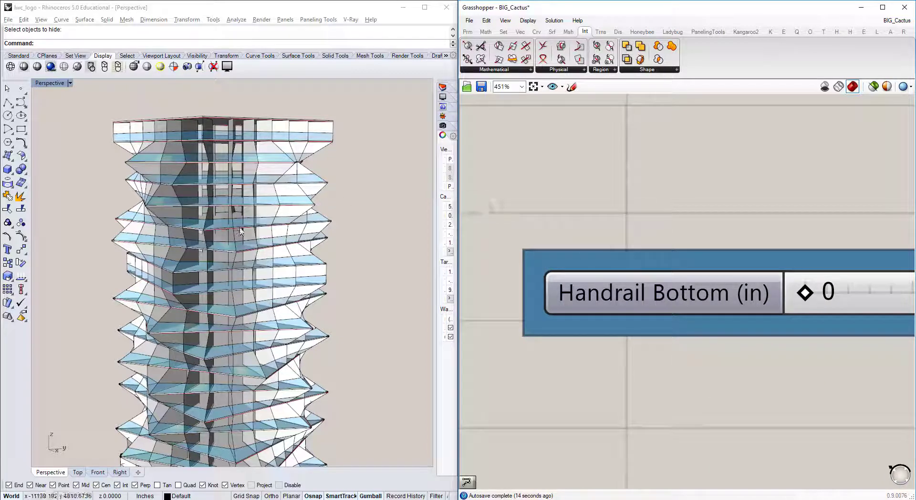
Compare the modelled tower with the Cactus Towers renderings on Dezeen in the browser, and return to the Rhino and Grasshopper model.
{"action": "right_click_drag", "start_coordinate": [240, 232], "coordinate": [282, 338]}
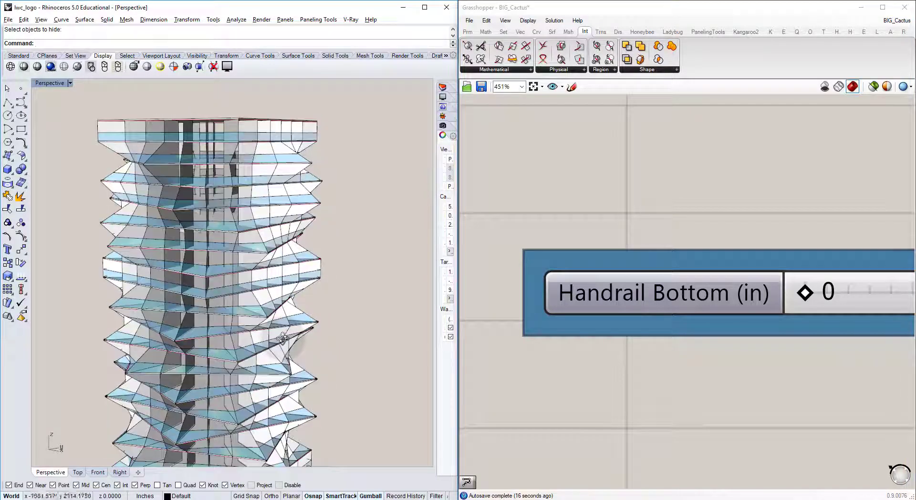
{"action": "left_click", "coordinate": [66, 499]}
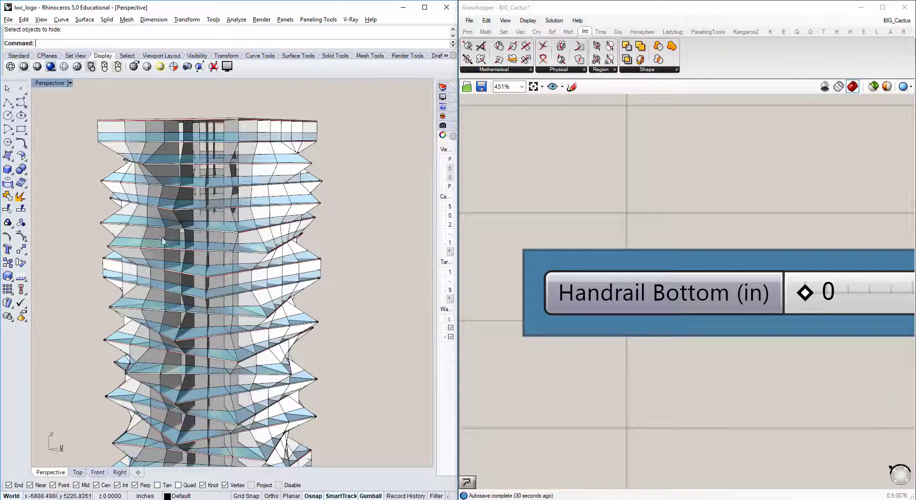
{"action": "right_click_drag", "start_coordinate": [291, 297], "coordinate": [322, 305]}
{"action": "scroll", "coordinate": [298, 283], "scroll_direction": "down", "scroll_amount": 5}
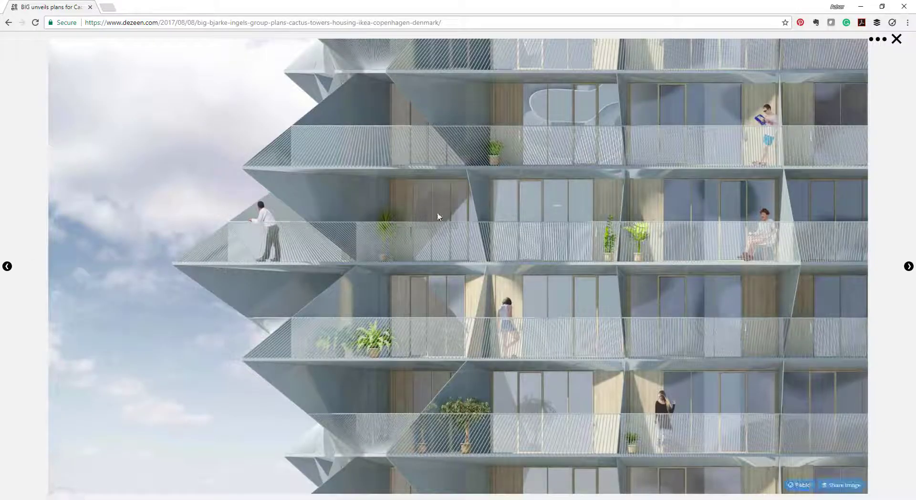
{"action": "left_click", "coordinate": [440, 215]}
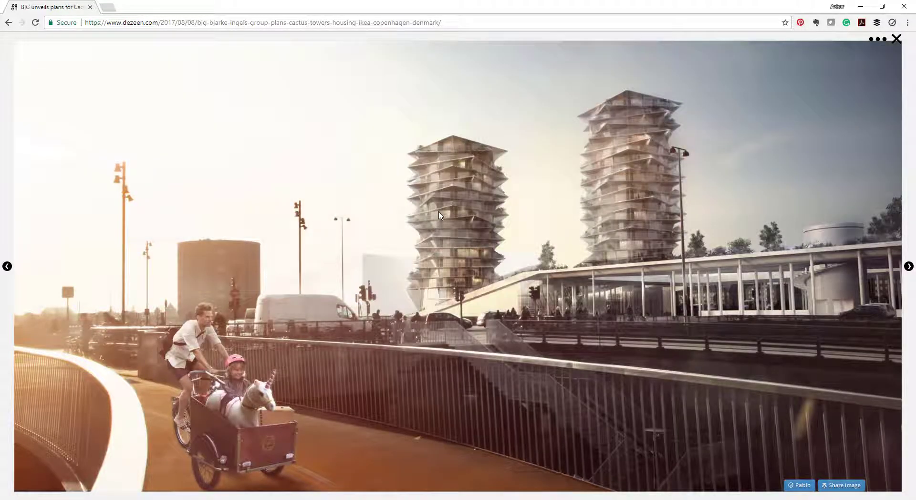
{"action": "left_click", "coordinate": [439, 215]}
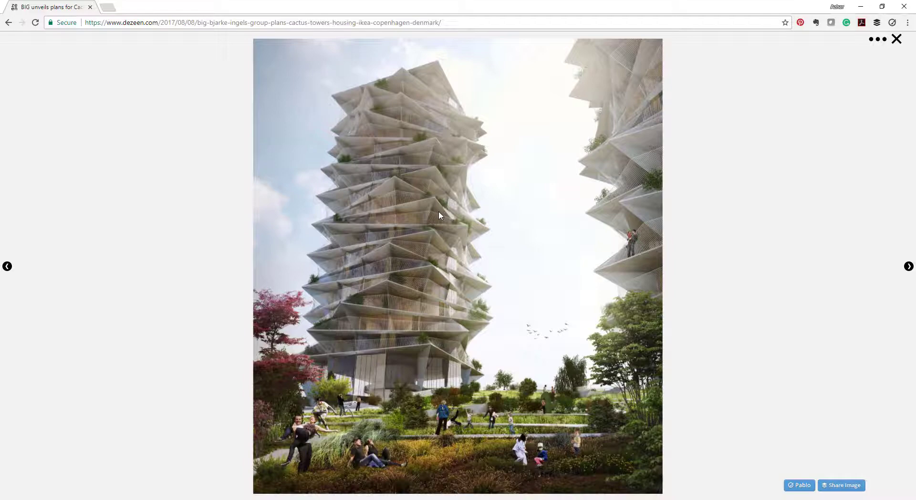
{"action": "left_click", "coordinate": [513, 190]}
{"action": "left_click", "coordinate": [861, 6]}
{"action": "left_click", "coordinate": [601, 184]}
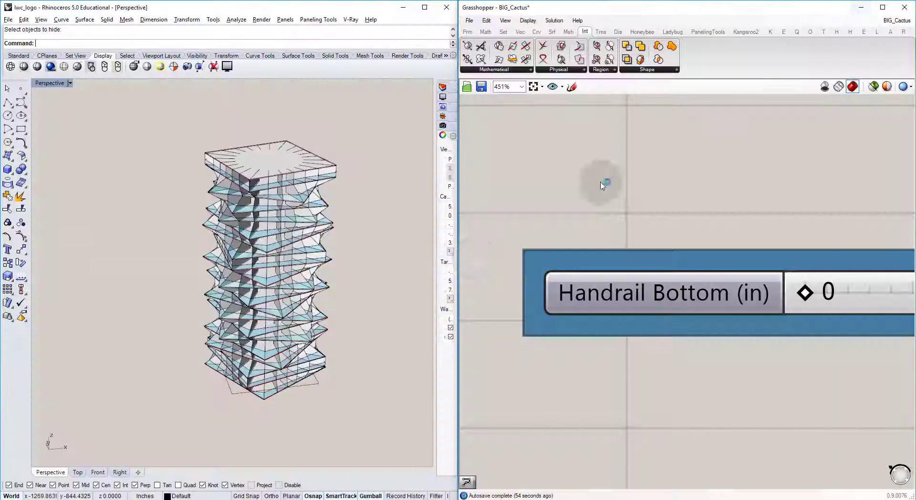
Examine the completed tower's roof, twisting floors, facade walls and glass handrails from above, the sides and close up.
{"action": "right_click_drag", "start_coordinate": [364, 221], "coordinate": [288, 163]}
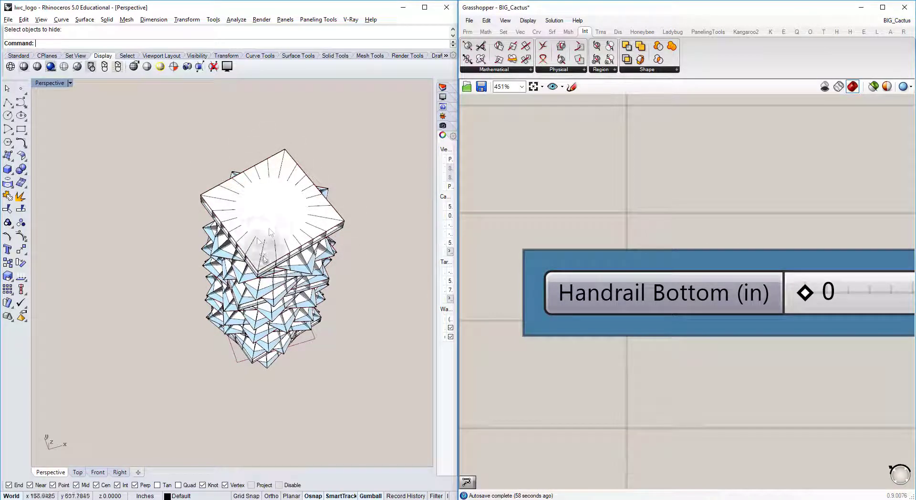
{"action": "right_click_drag", "start_coordinate": [269, 232], "coordinate": [245, 210]}
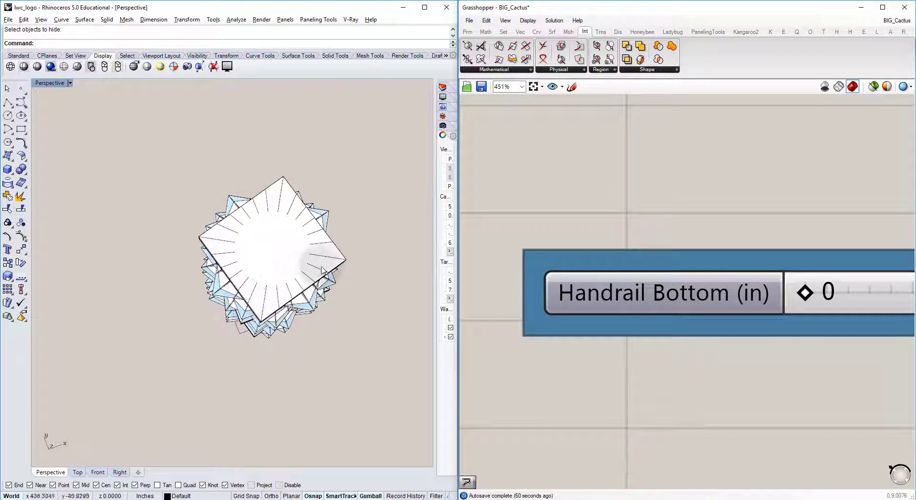
{"action": "right_click_drag", "start_coordinate": [272, 245], "coordinate": [269, 309]}
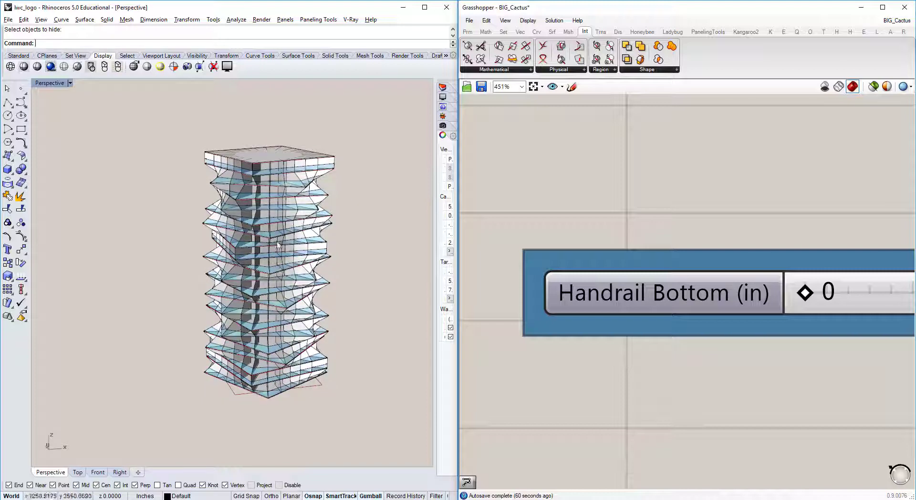
{"action": "right_click_drag", "start_coordinate": [280, 164], "coordinate": [296, 204]}
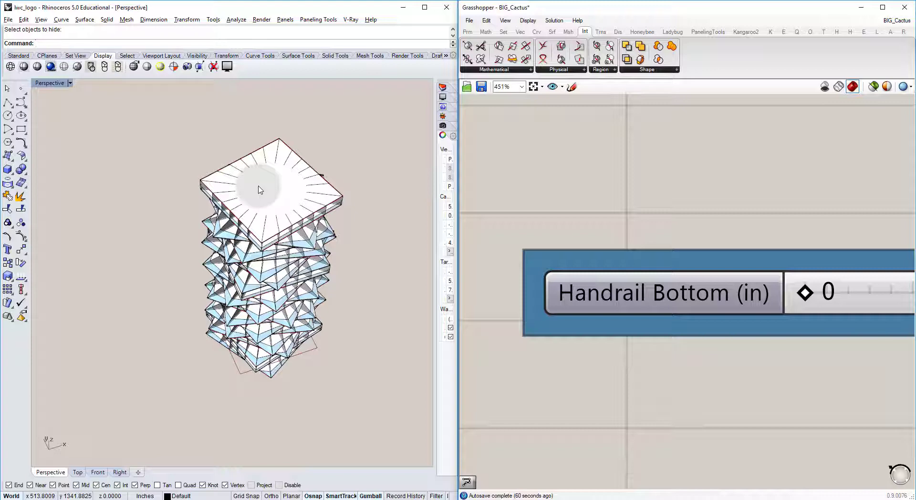
{"action": "right_click_drag", "start_coordinate": [260, 224], "coordinate": [262, 292]}
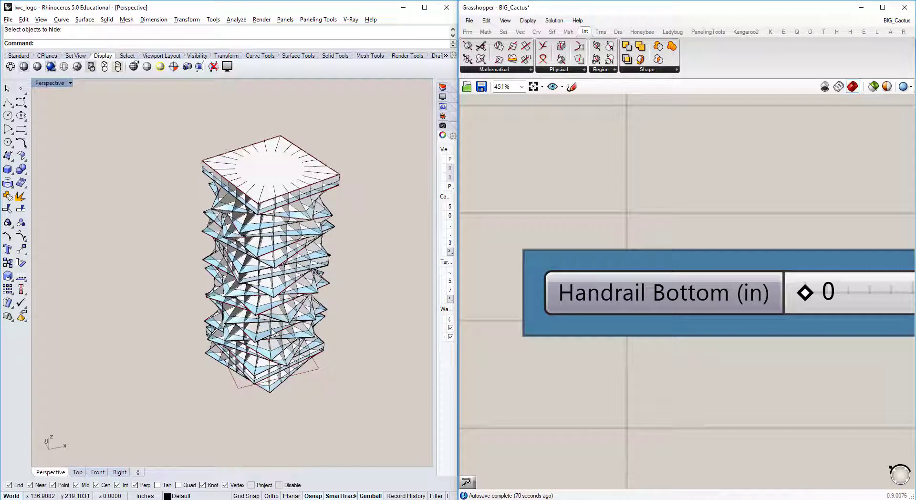
{"action": "right_click_drag", "start_coordinate": [273, 333], "coordinate": [34, 286]}
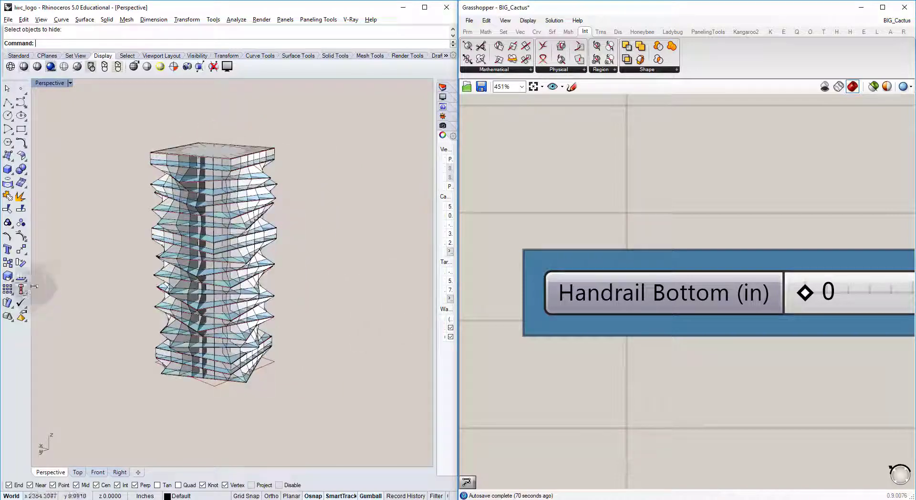
{"action": "scroll", "coordinate": [143, 286], "scroll_direction": "up", "scroll_amount": 5}
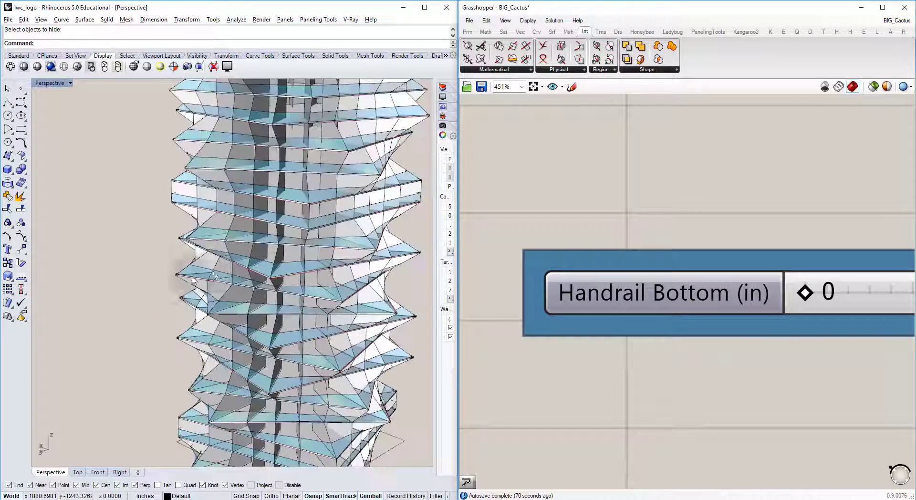
{"action": "scroll", "coordinate": [193, 279], "scroll_direction": "down", "scroll_amount": 6}
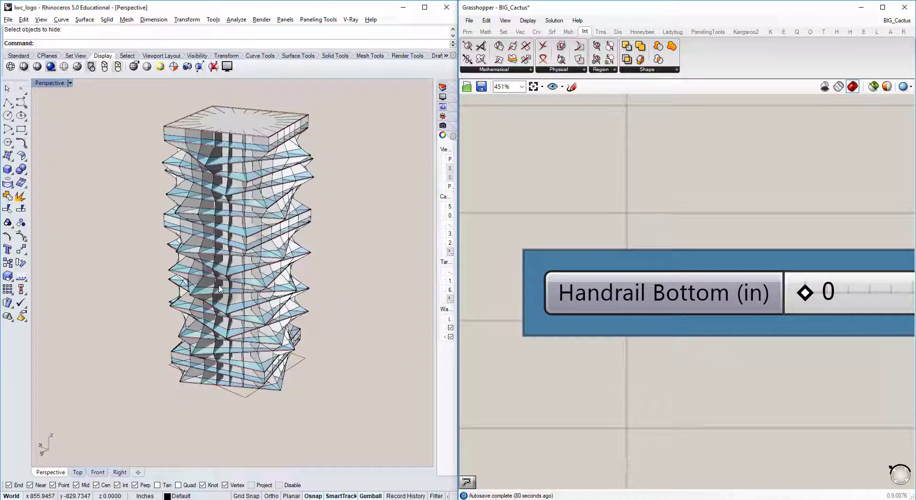